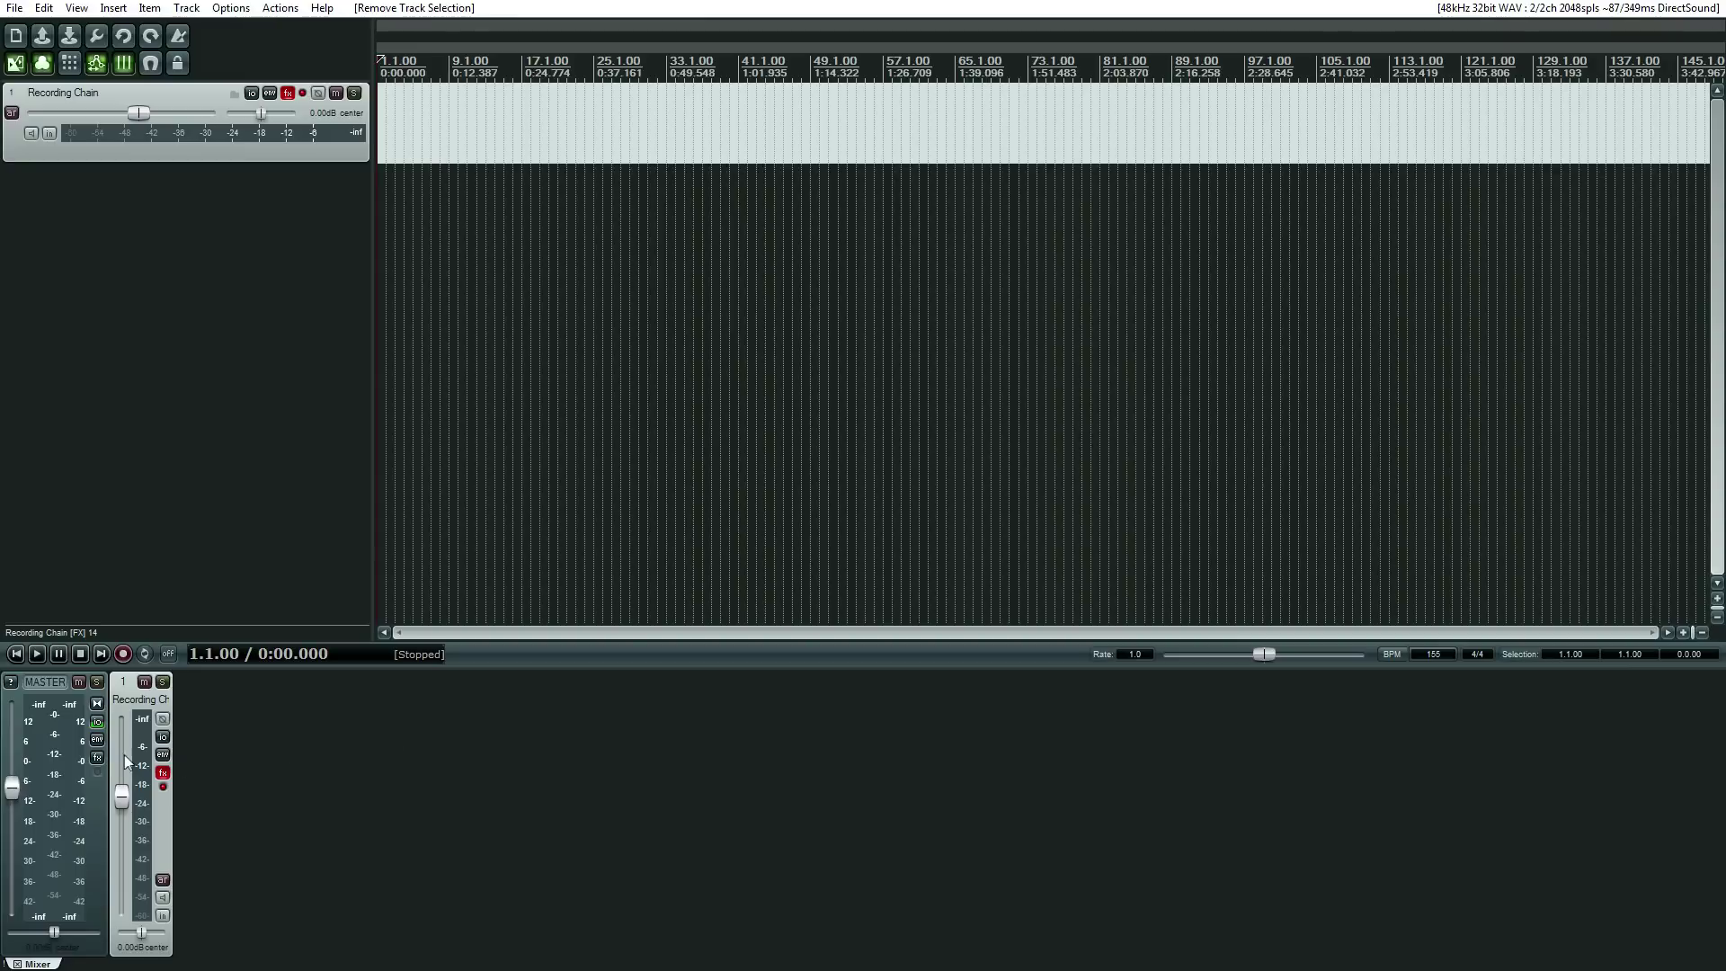
# Step: Add the ARC 2 (IK Multimedia) VST plugin to the master track's effects chain and move the effects window lower
pyautogui.click(97, 757)
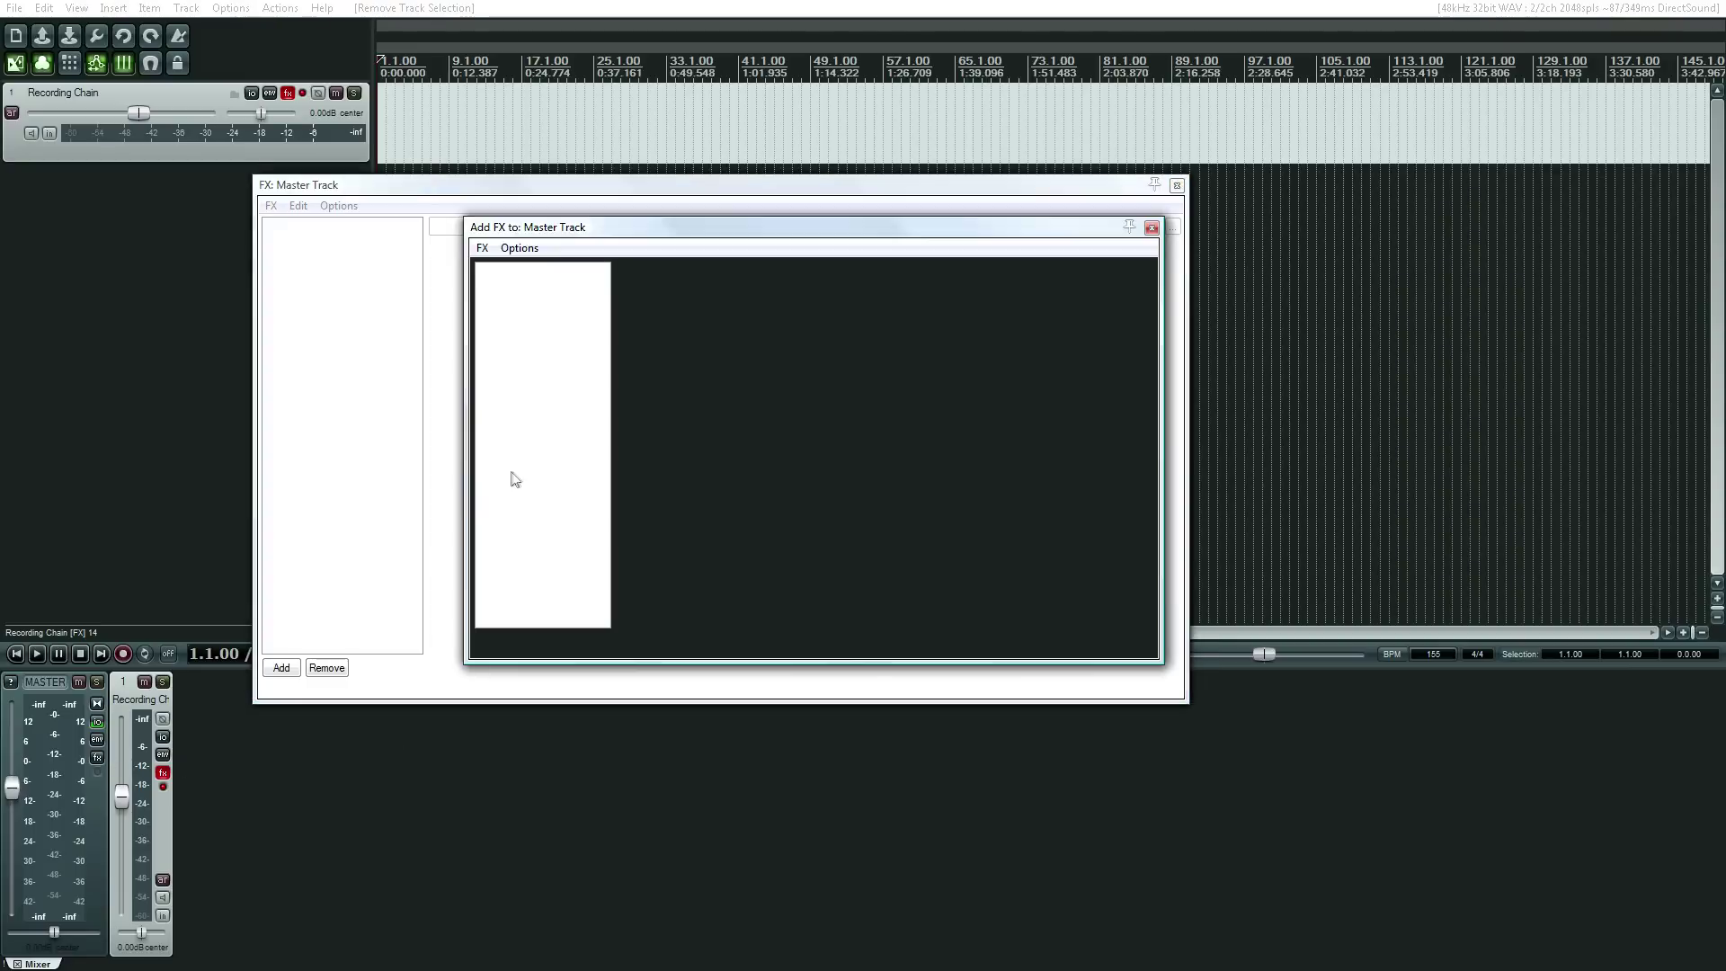
pyautogui.write('arc')
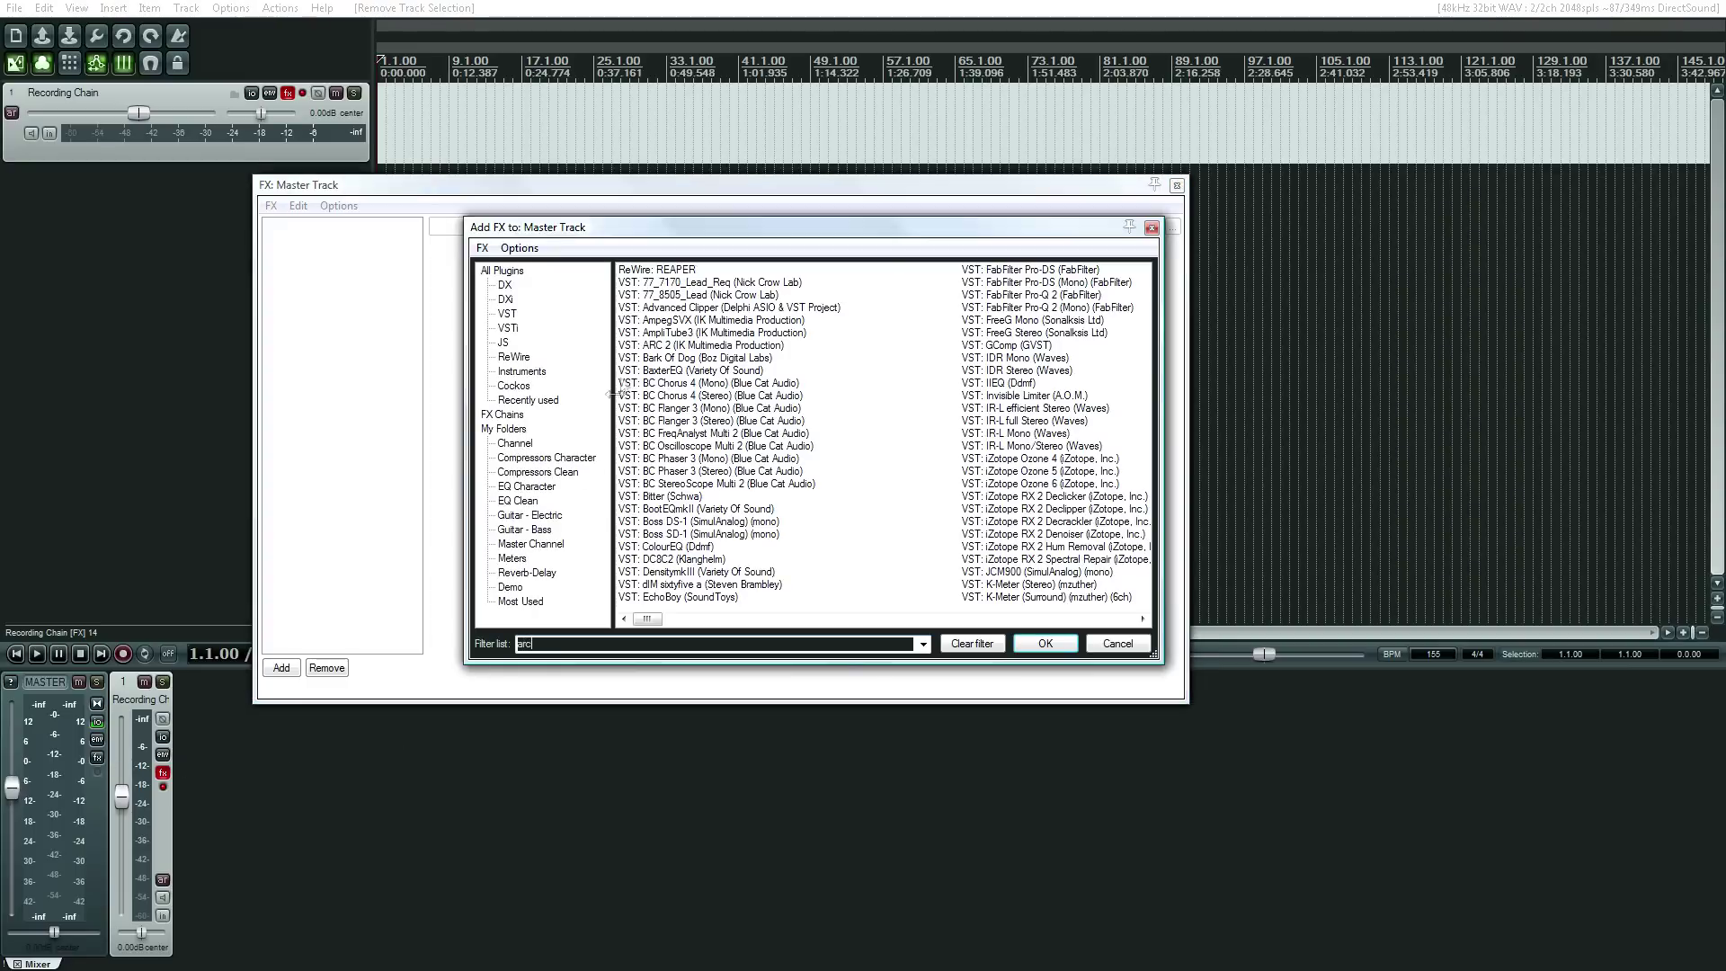
pyautogui.click(692, 274)
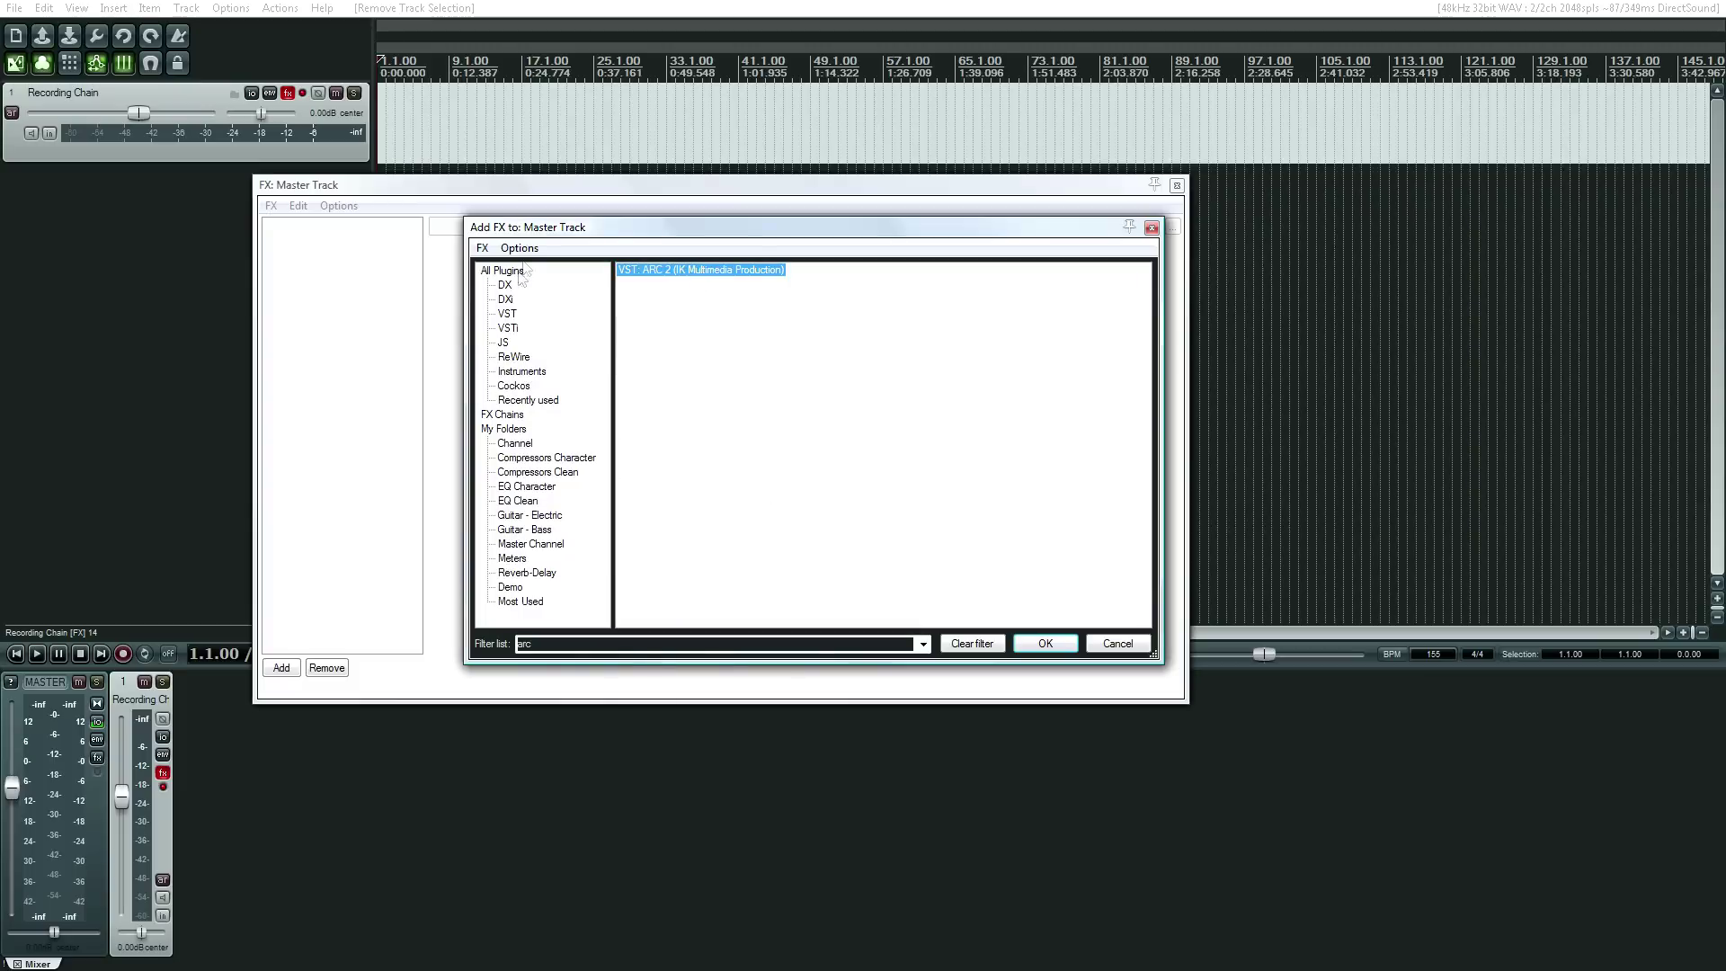
pyautogui.press('Return')
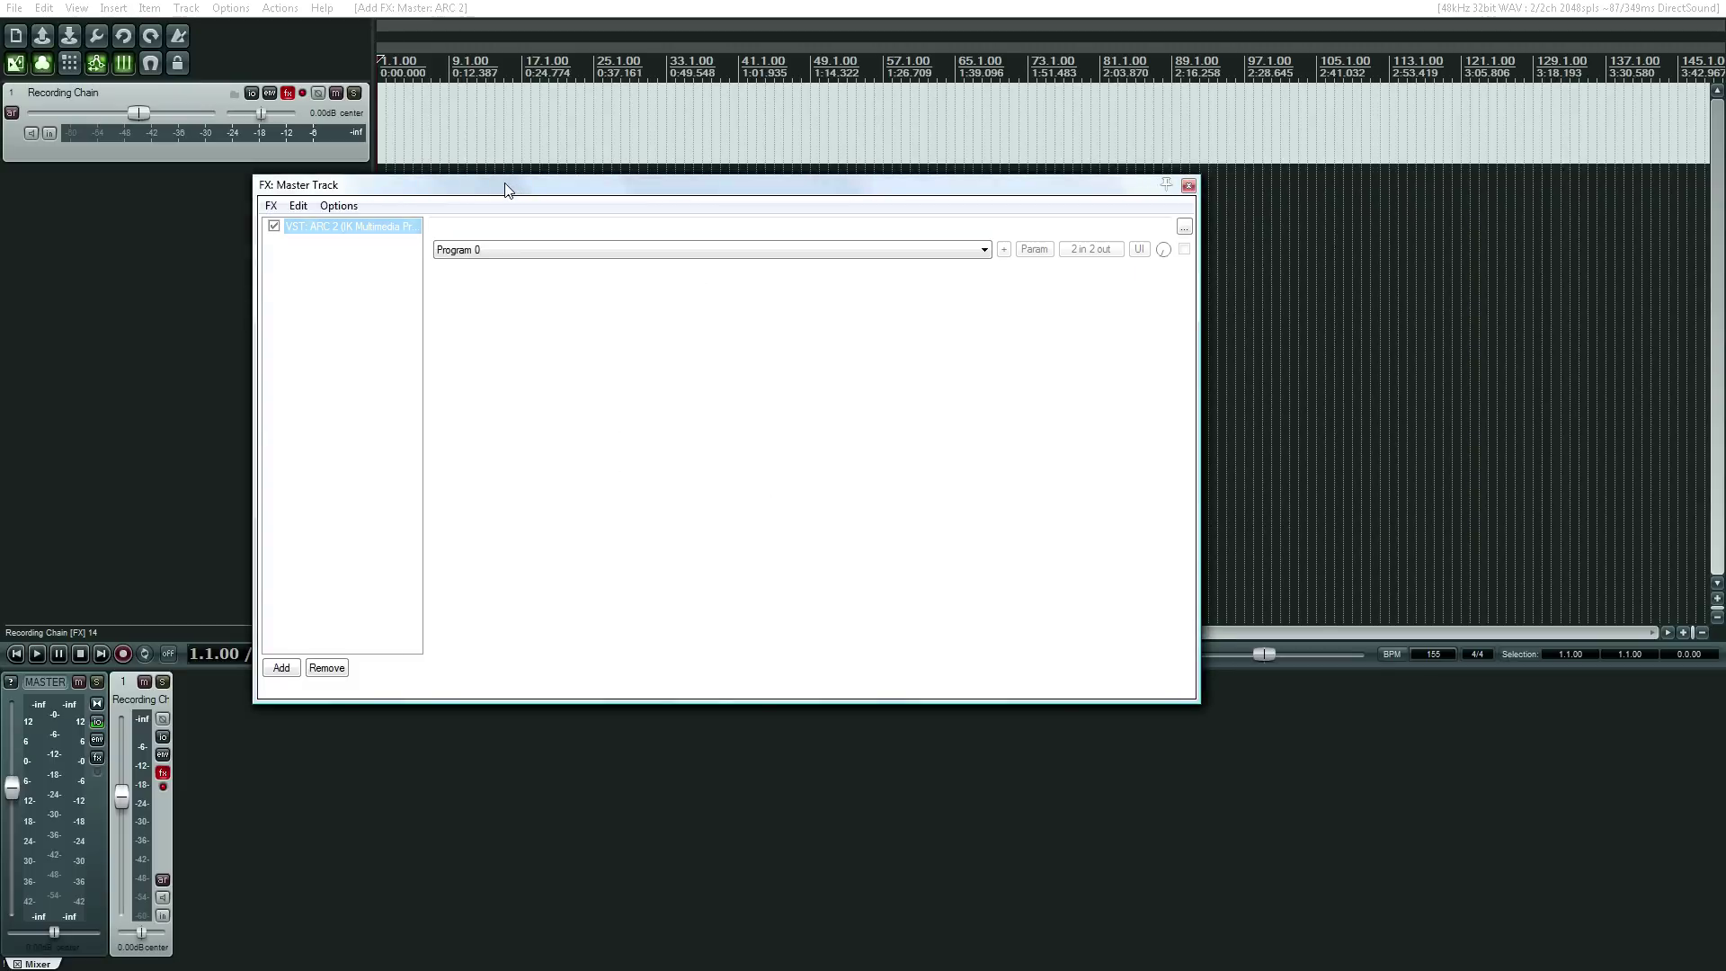
pyautogui.moveTo(506, 189); pyautogui.dragTo(498, 347)
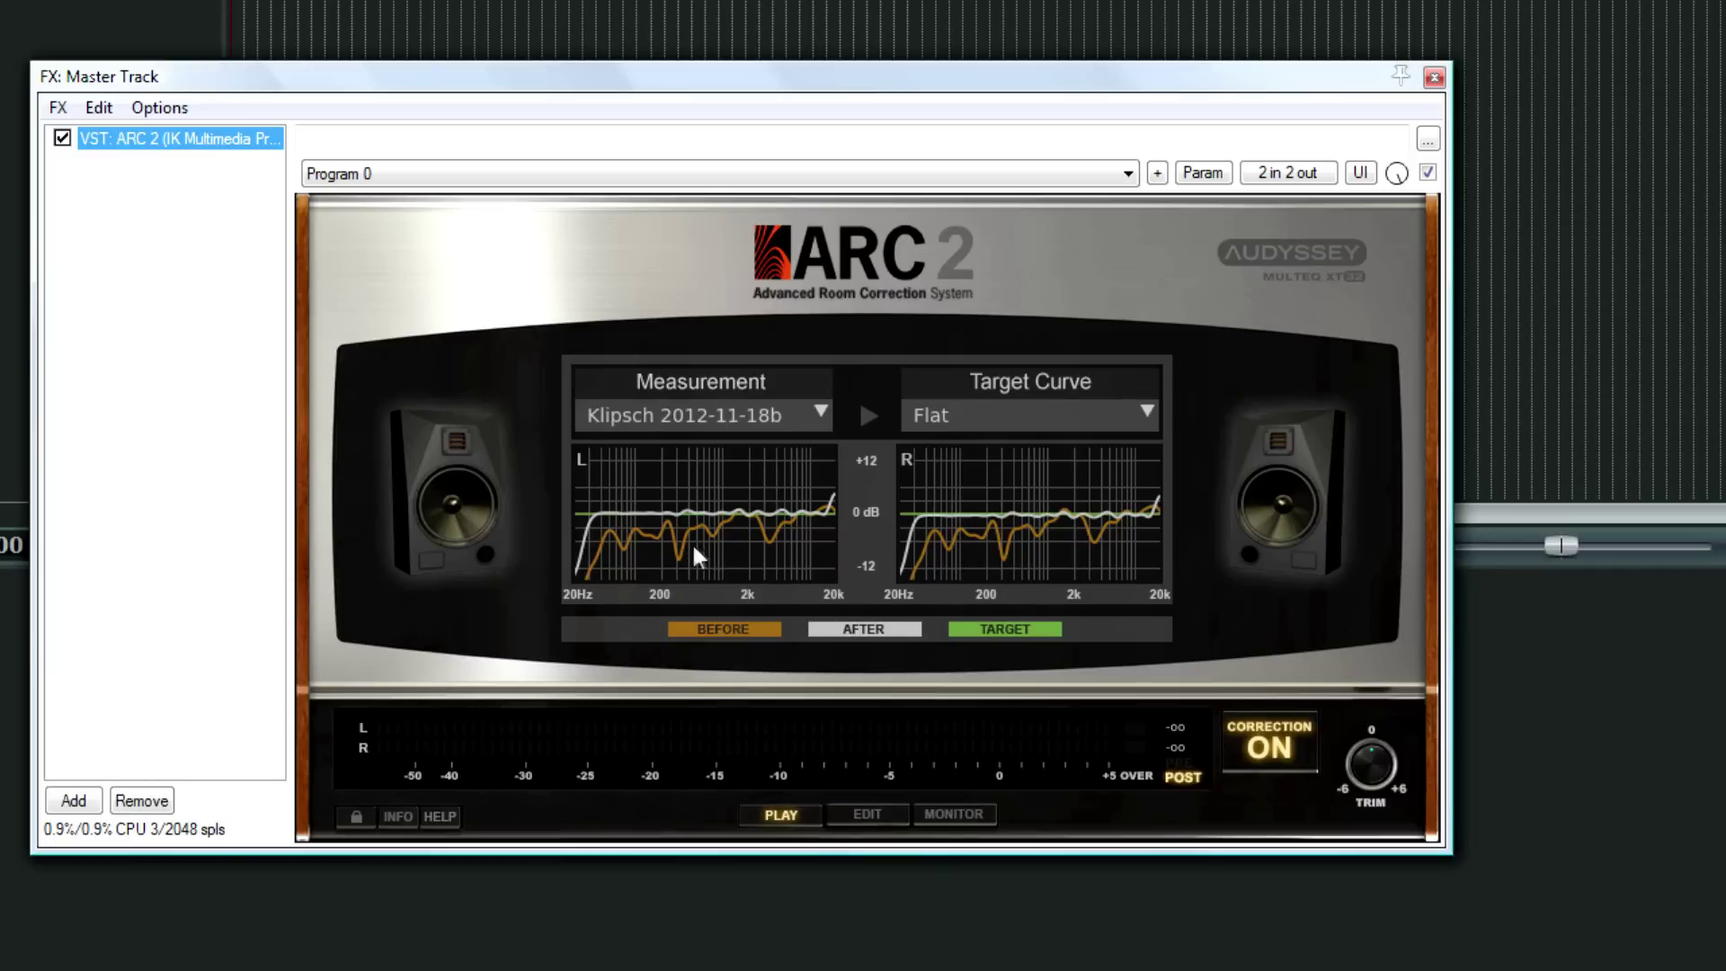
# Step: Review ARC 2's target curves and Virtual Monitoring options, keep the Flat curve, and close the master effects window
pyautogui.click(1017, 414)
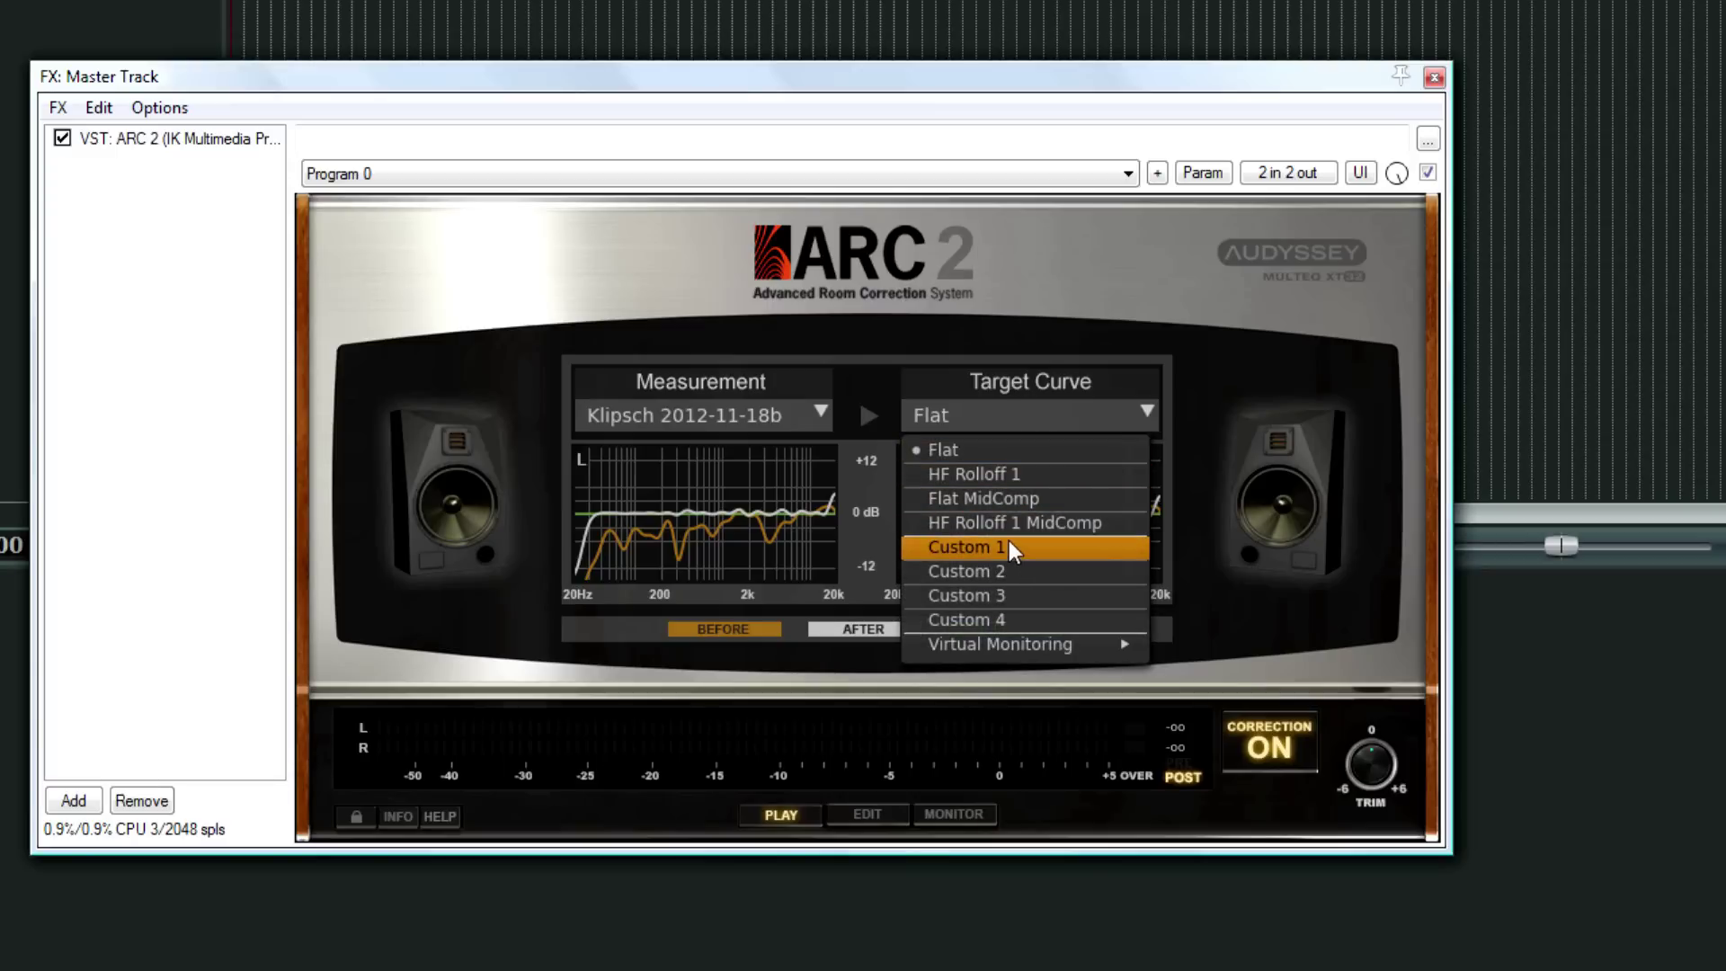
pyautogui.moveTo(1019, 644)
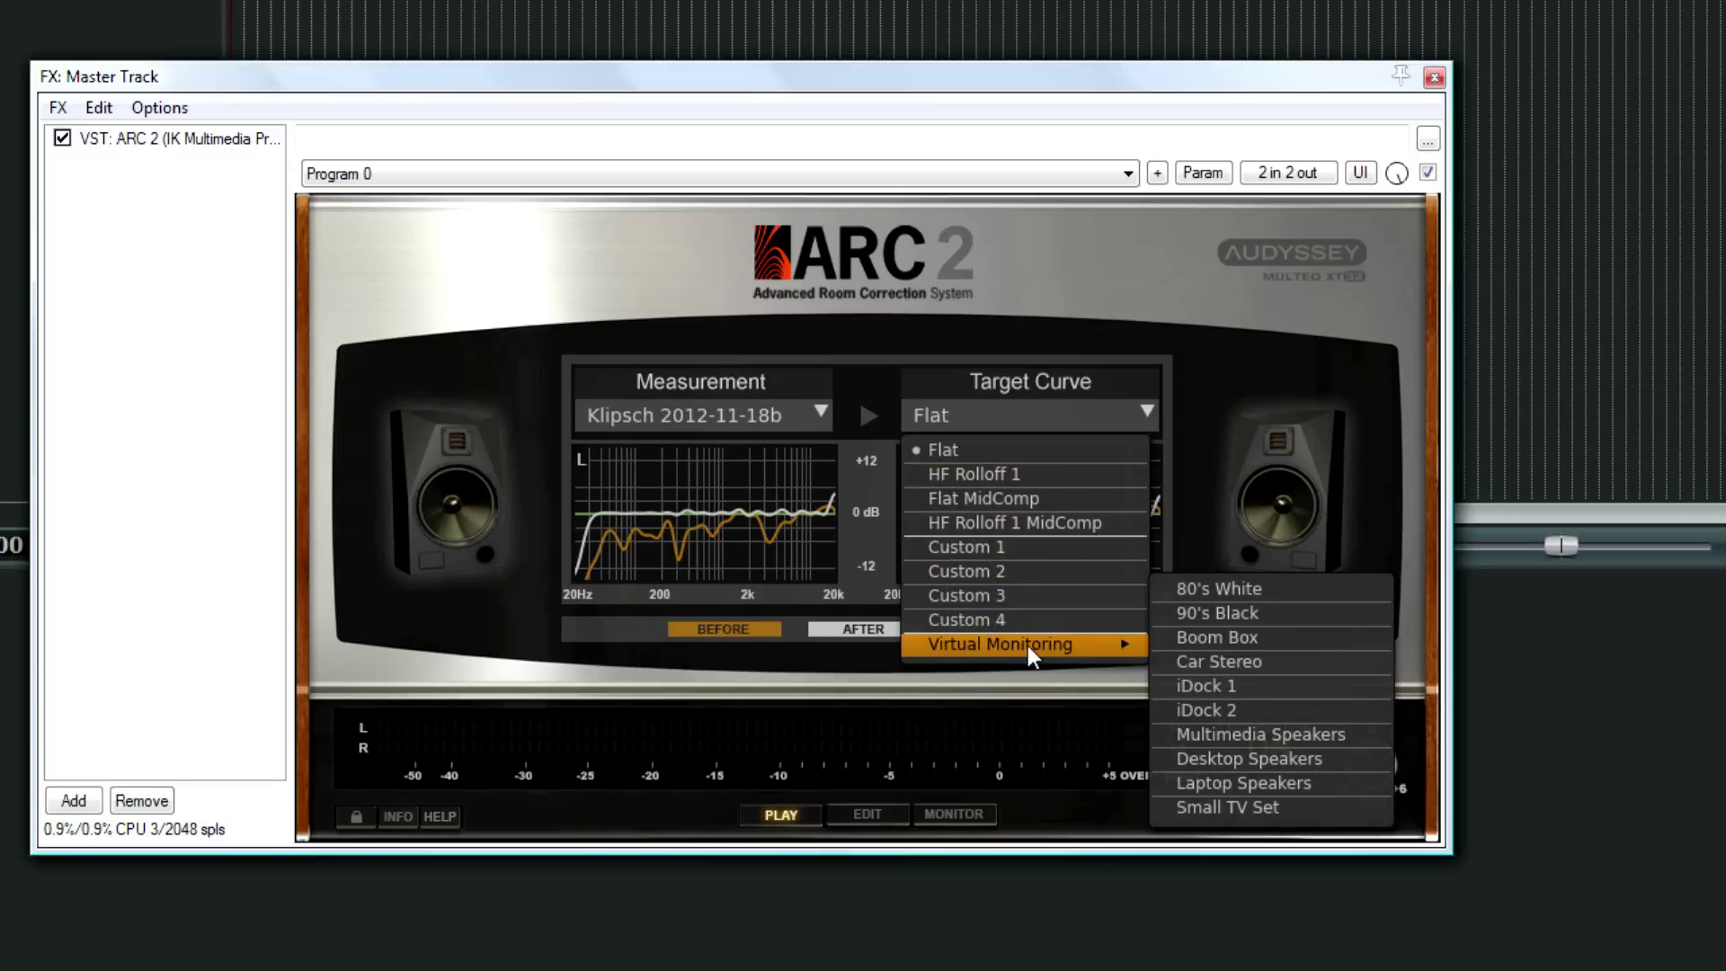
pyautogui.click(958, 454)
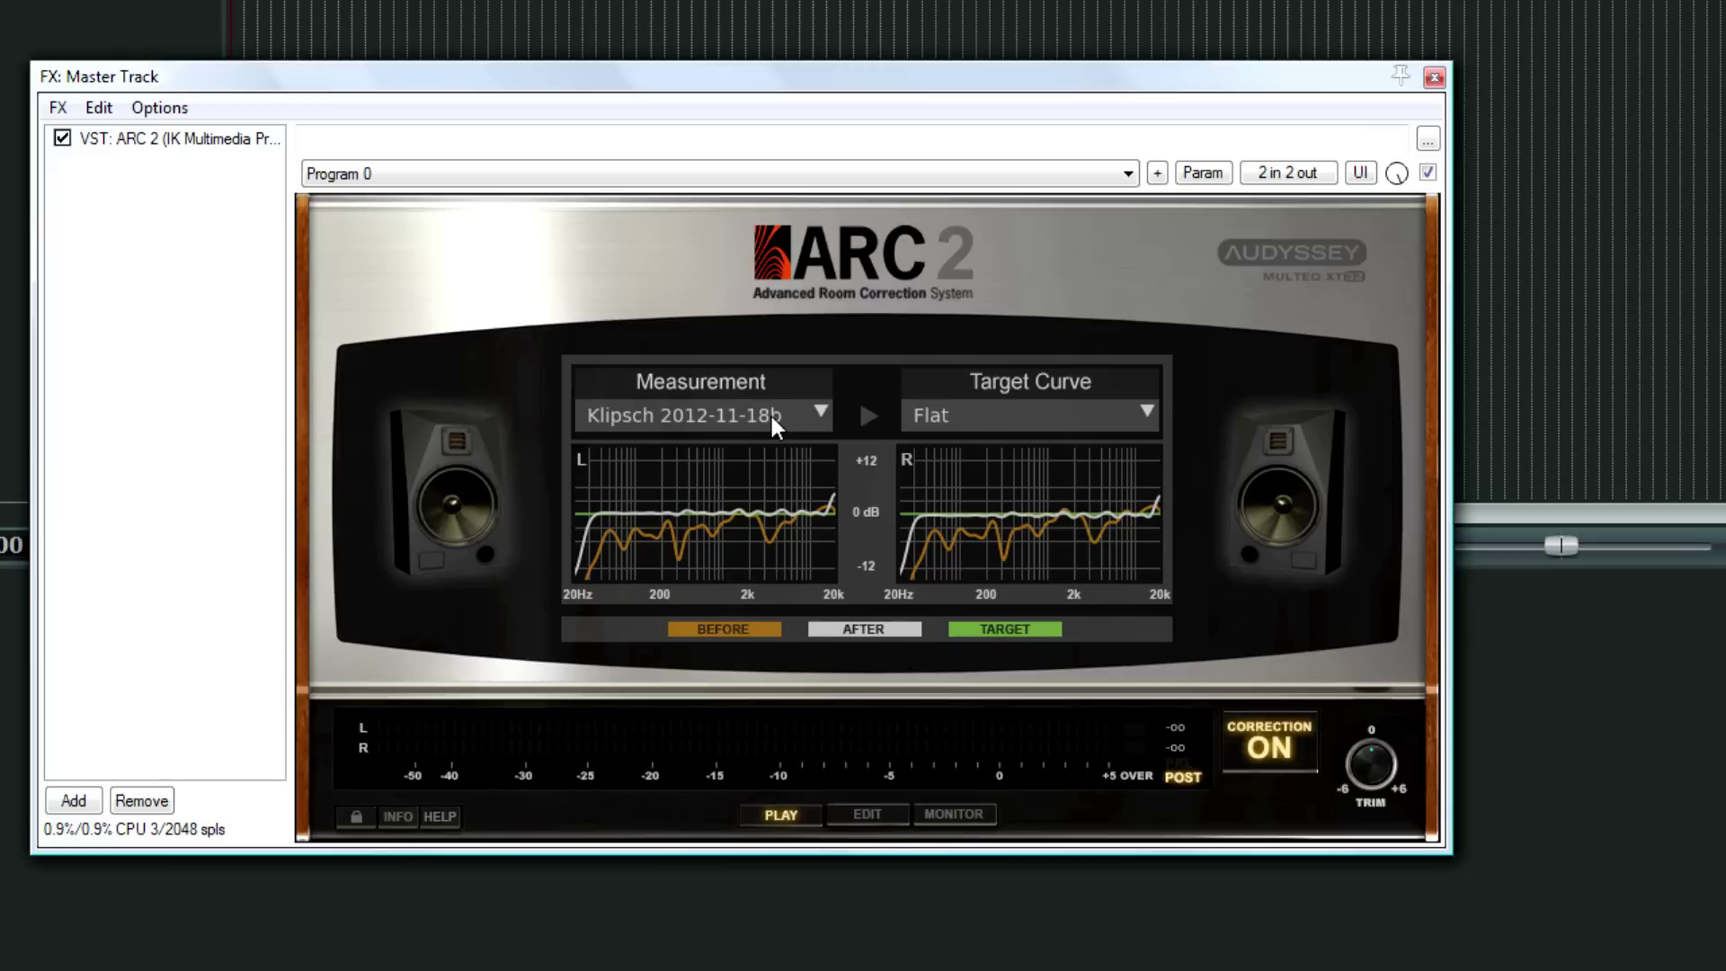
pyautogui.click(1434, 78)
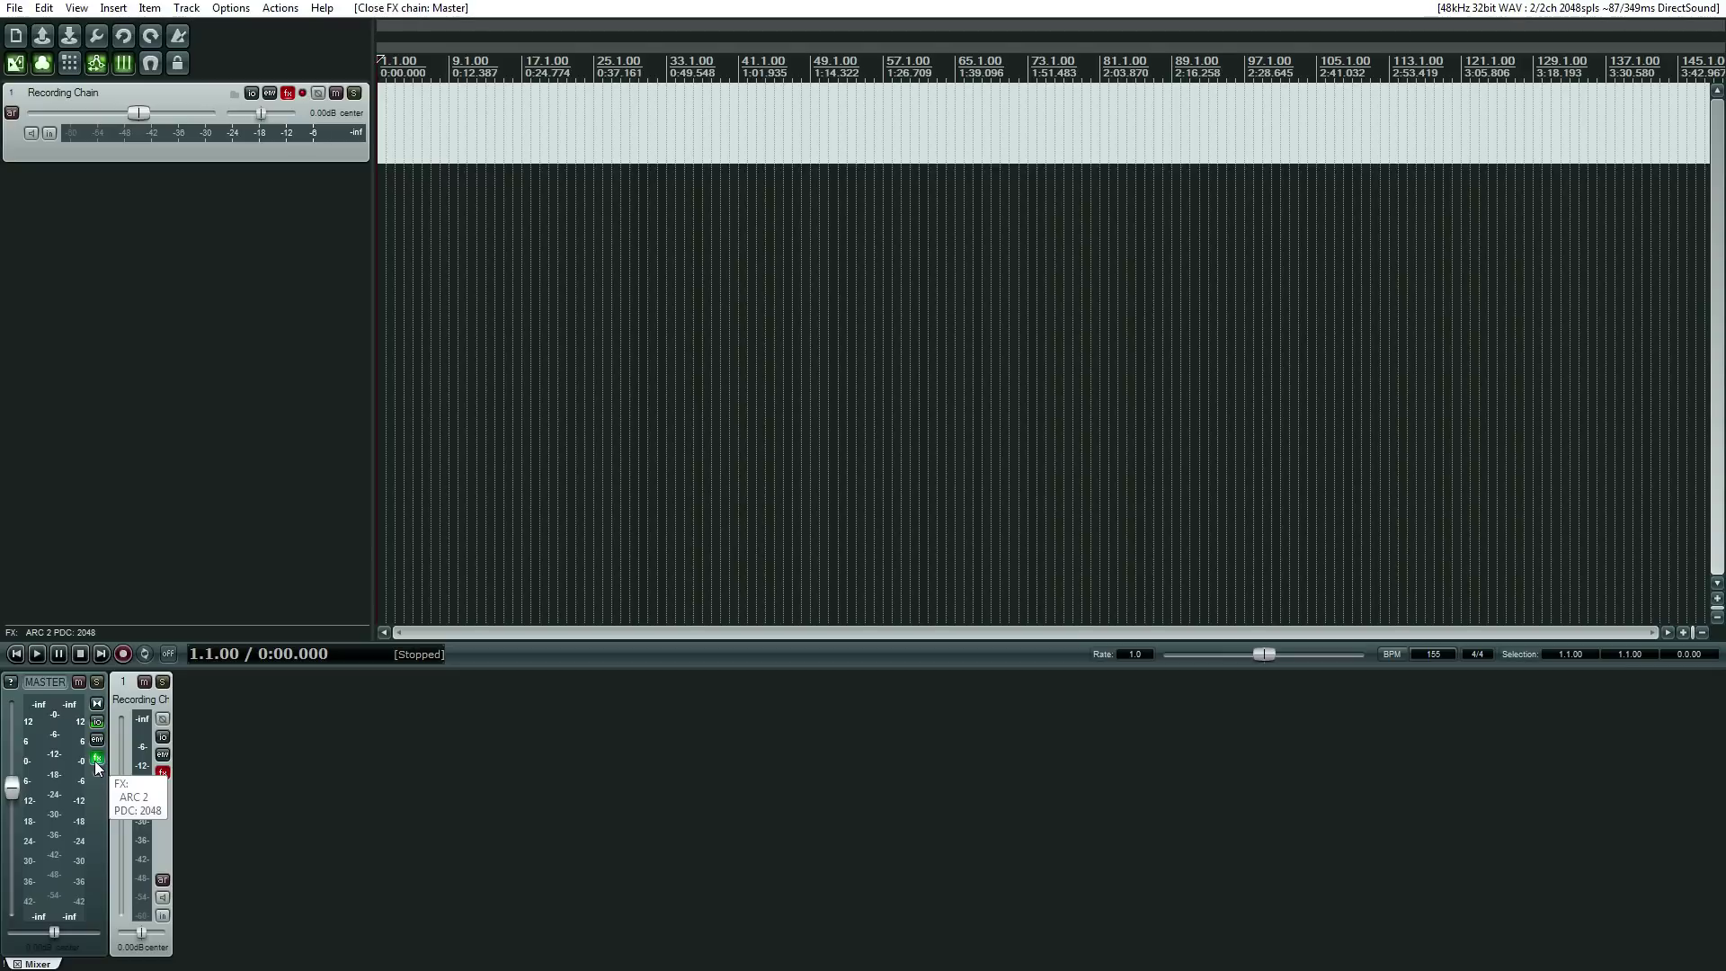
# Step: Reopen the master track's effects chain to inspect the ARC 2 room correction, and close it again
pyautogui.click(97, 760)
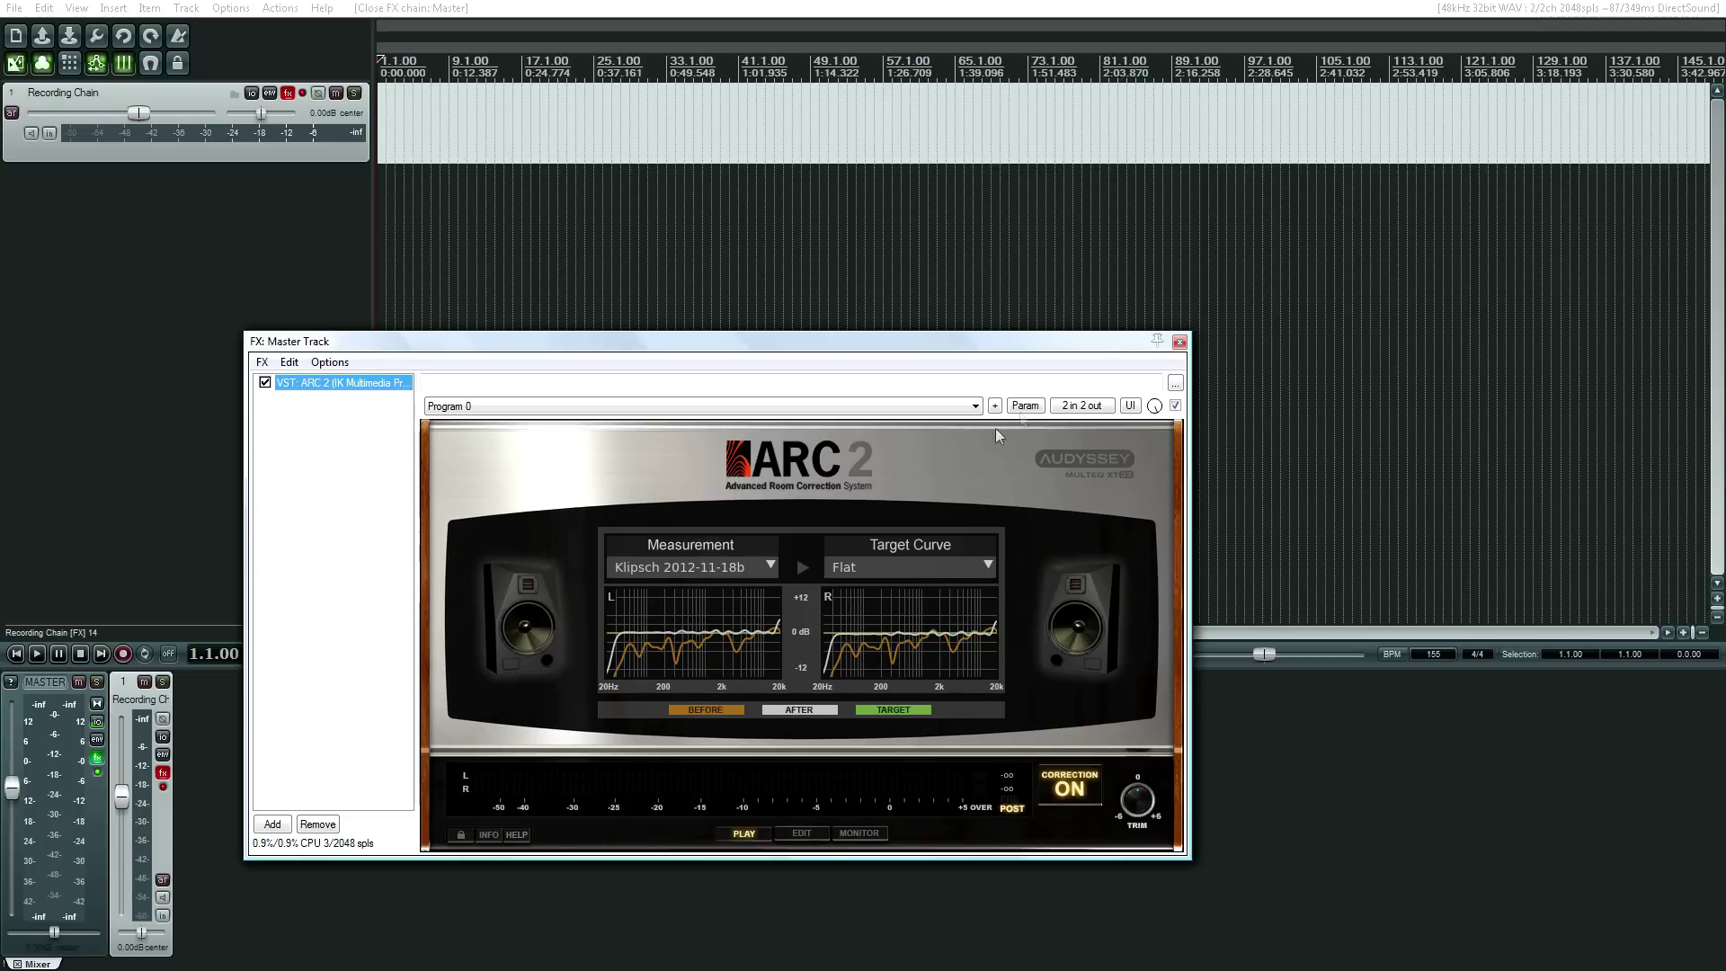
pyautogui.click(1178, 344)
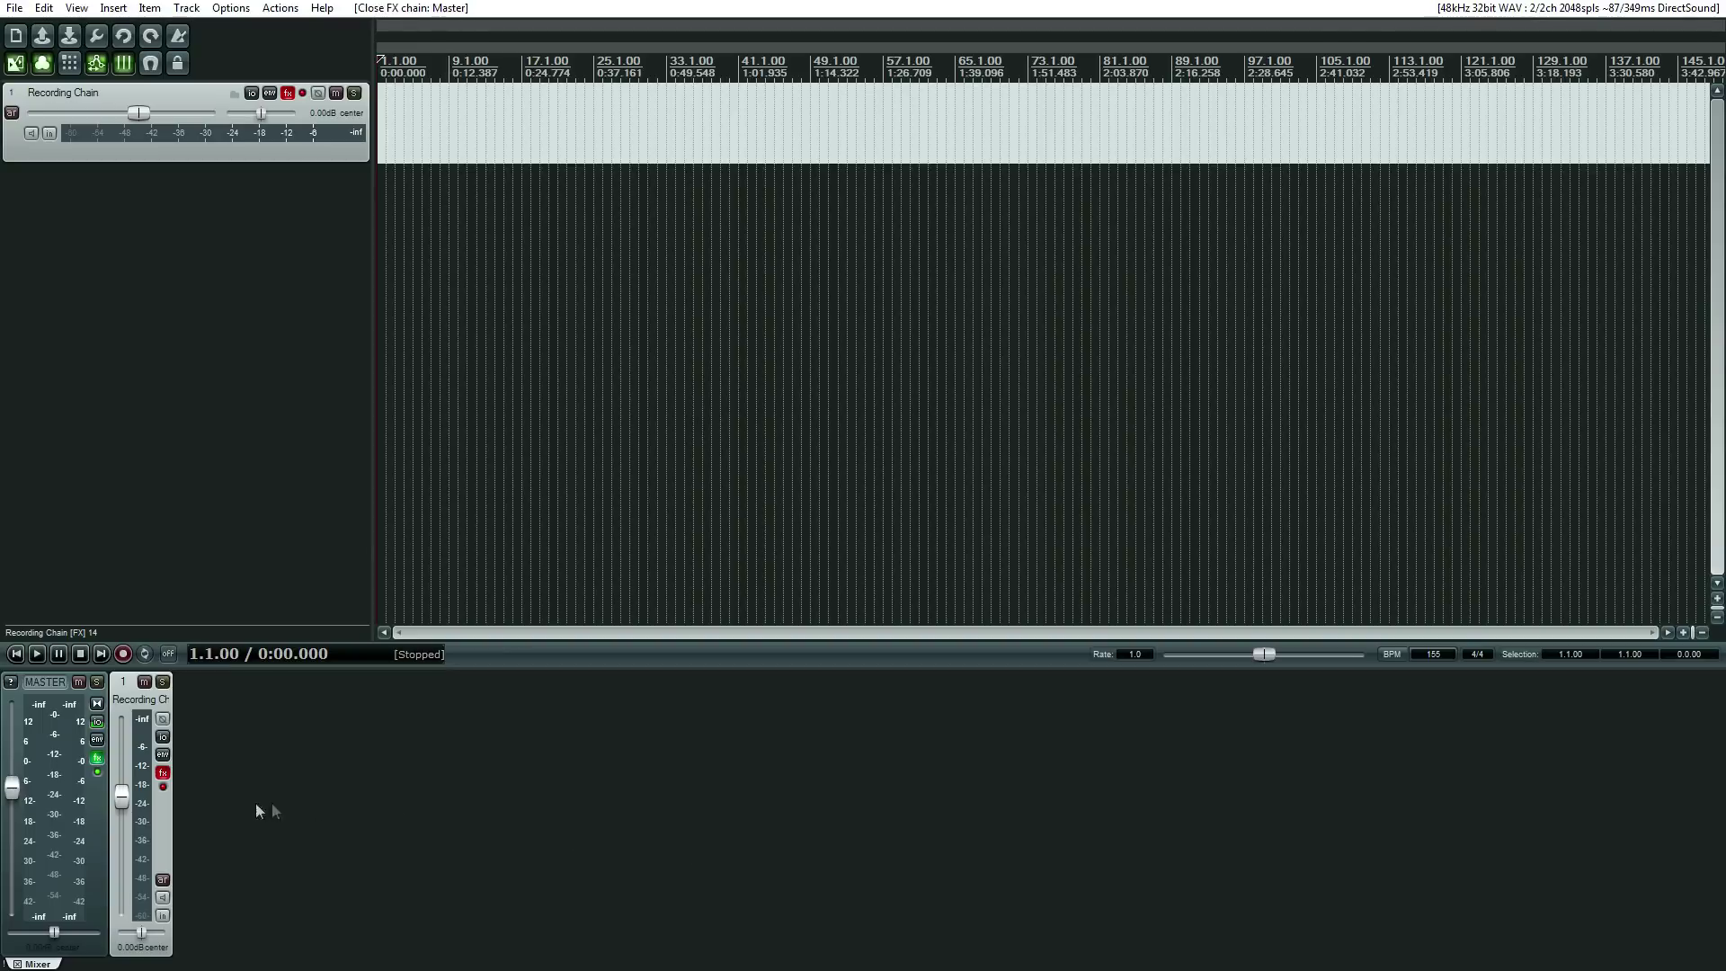
pyautogui.click(97, 758)
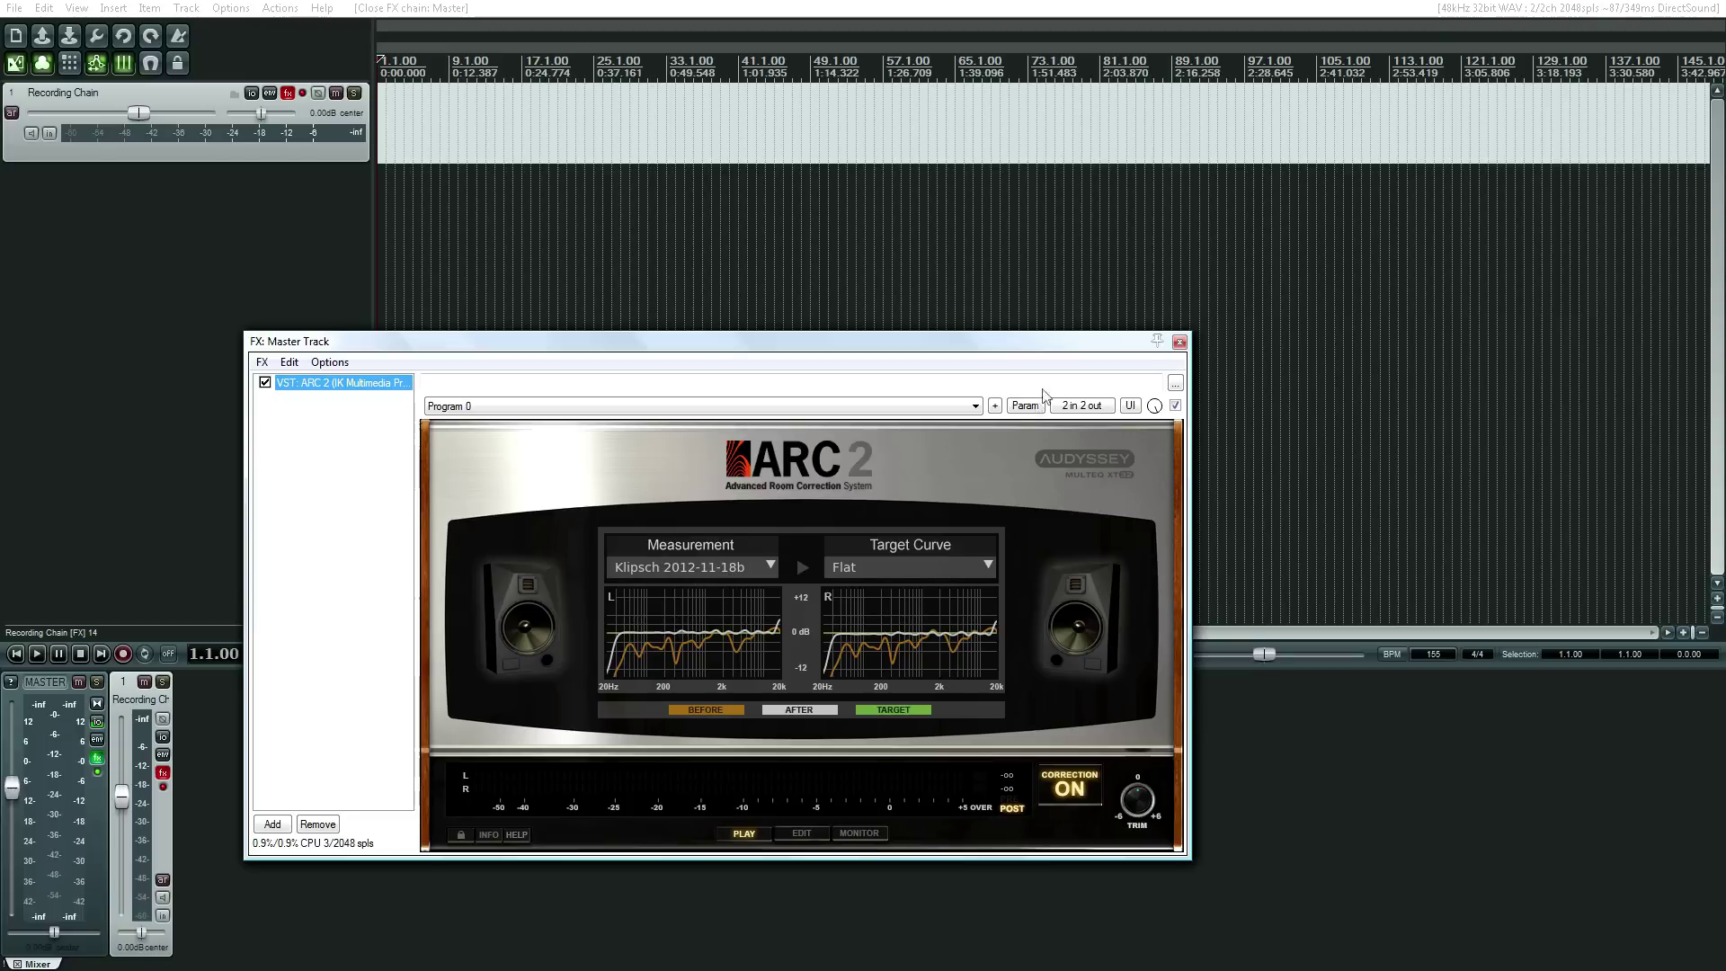
pyautogui.click(1181, 343)
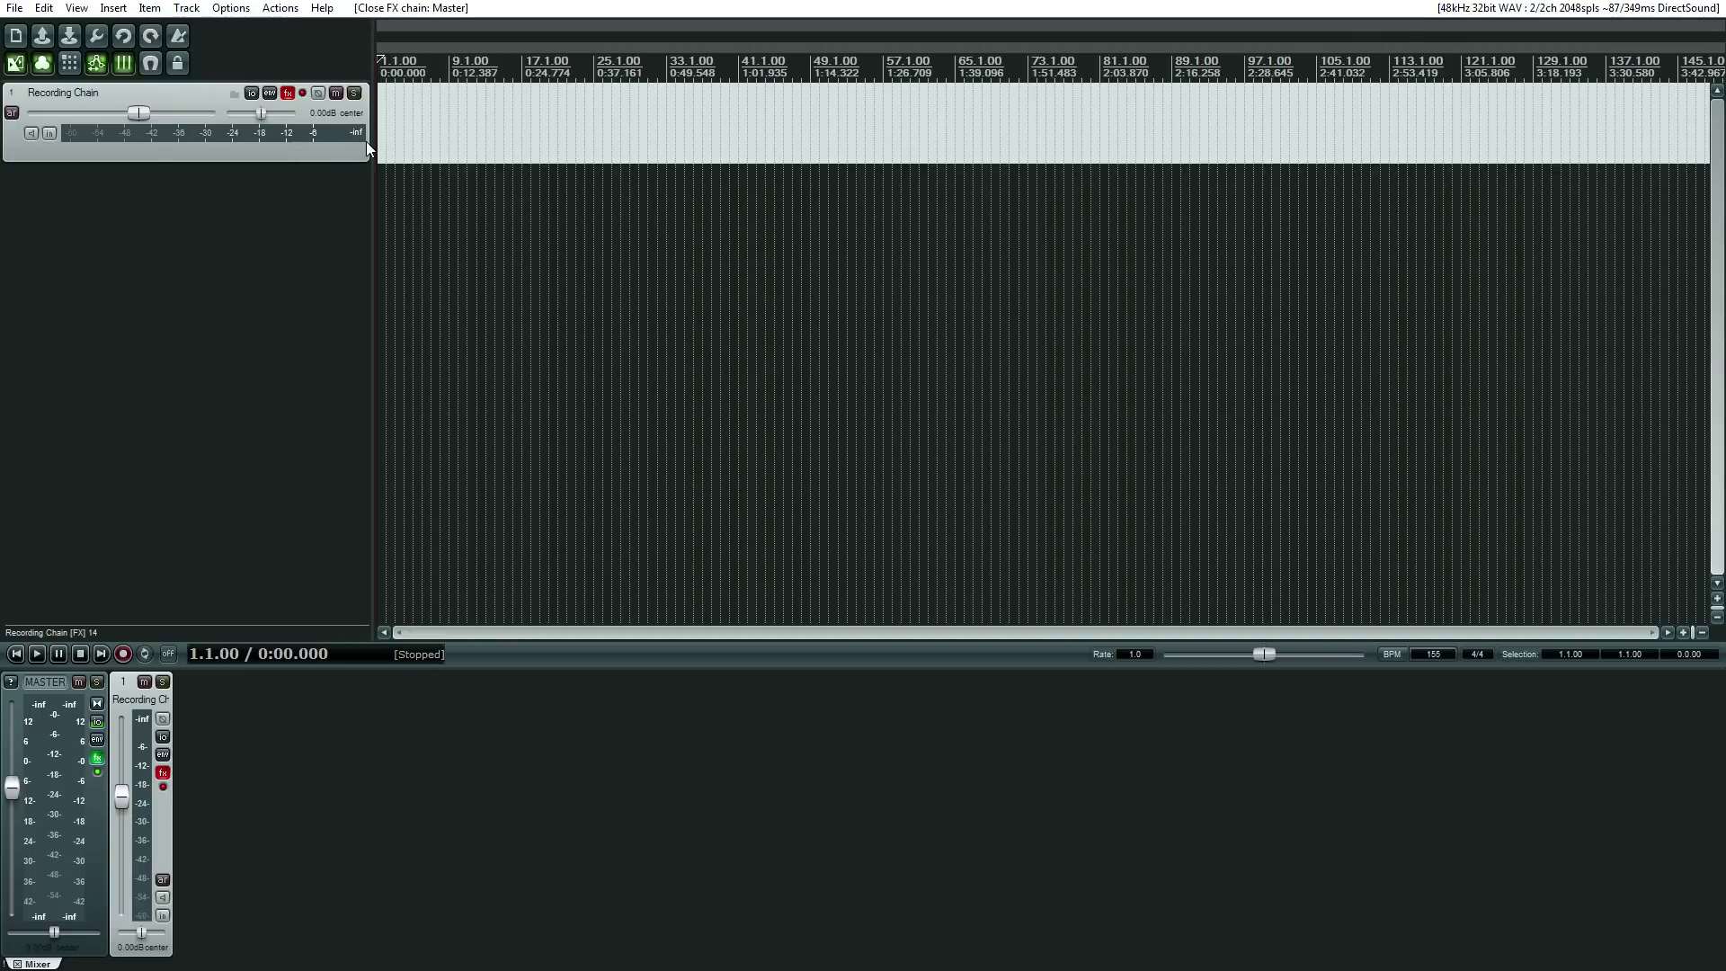
# Step: Widen the track control panel by shifting its border with the arrange area
pyautogui.moveTo(370, 144); pyautogui.dragTo(857, 184)
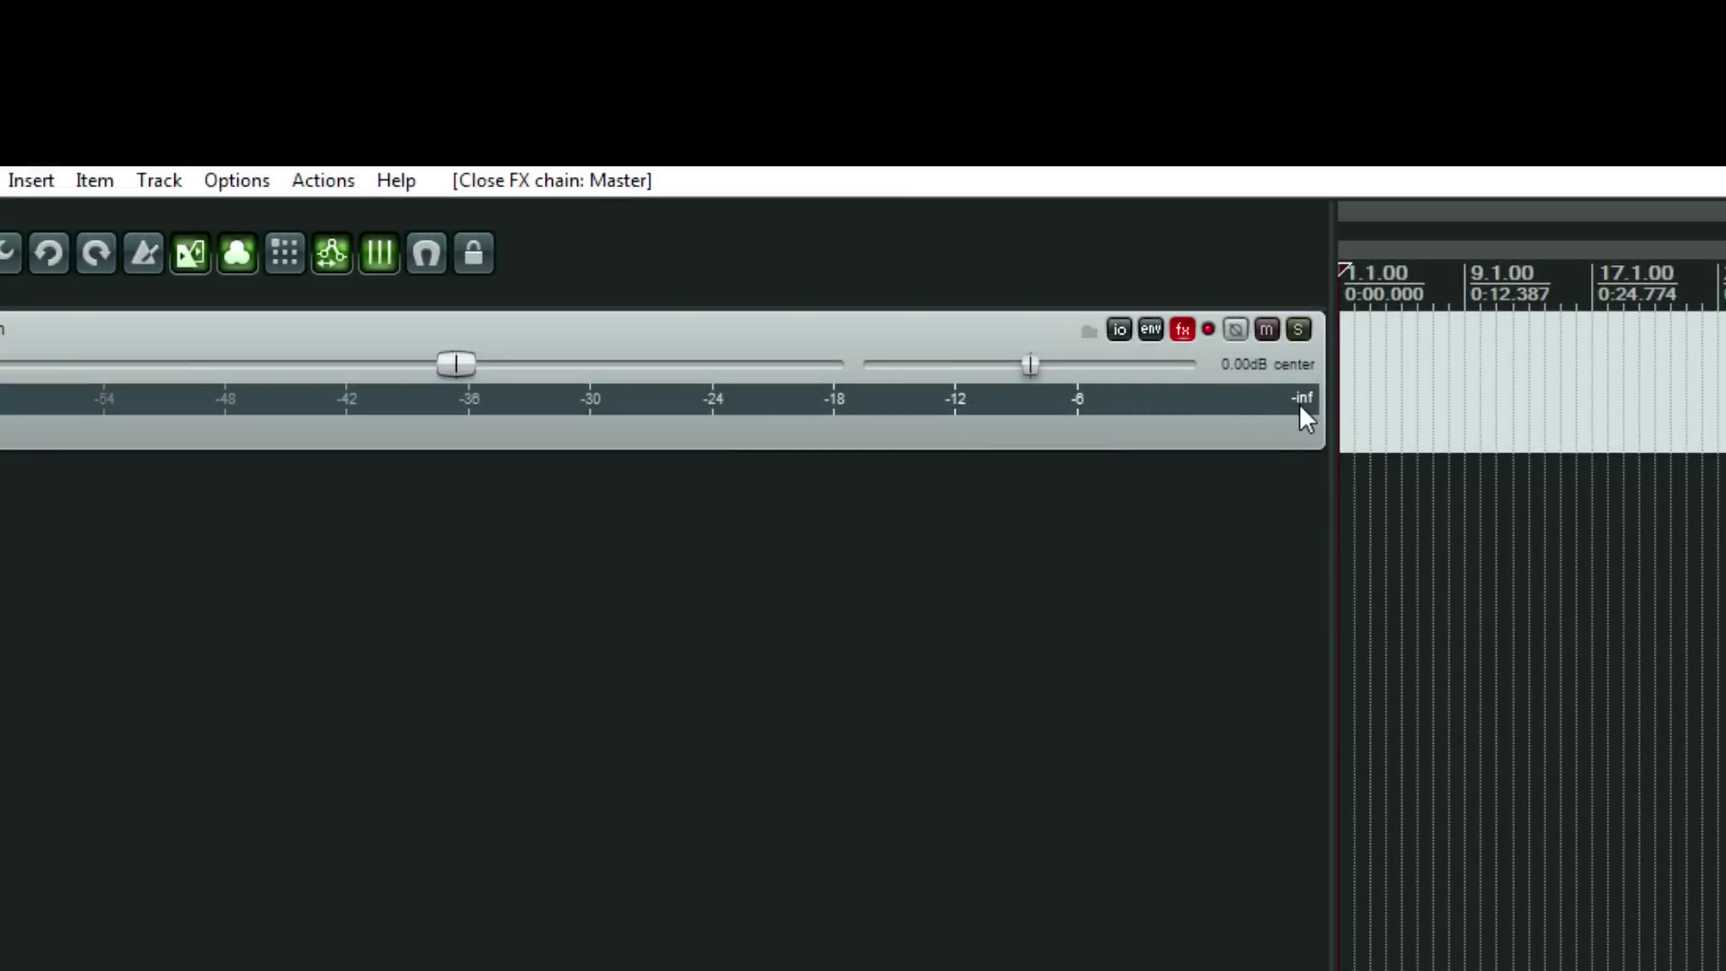
pyautogui.moveTo(1329, 484); pyautogui.dragTo(682, 520)
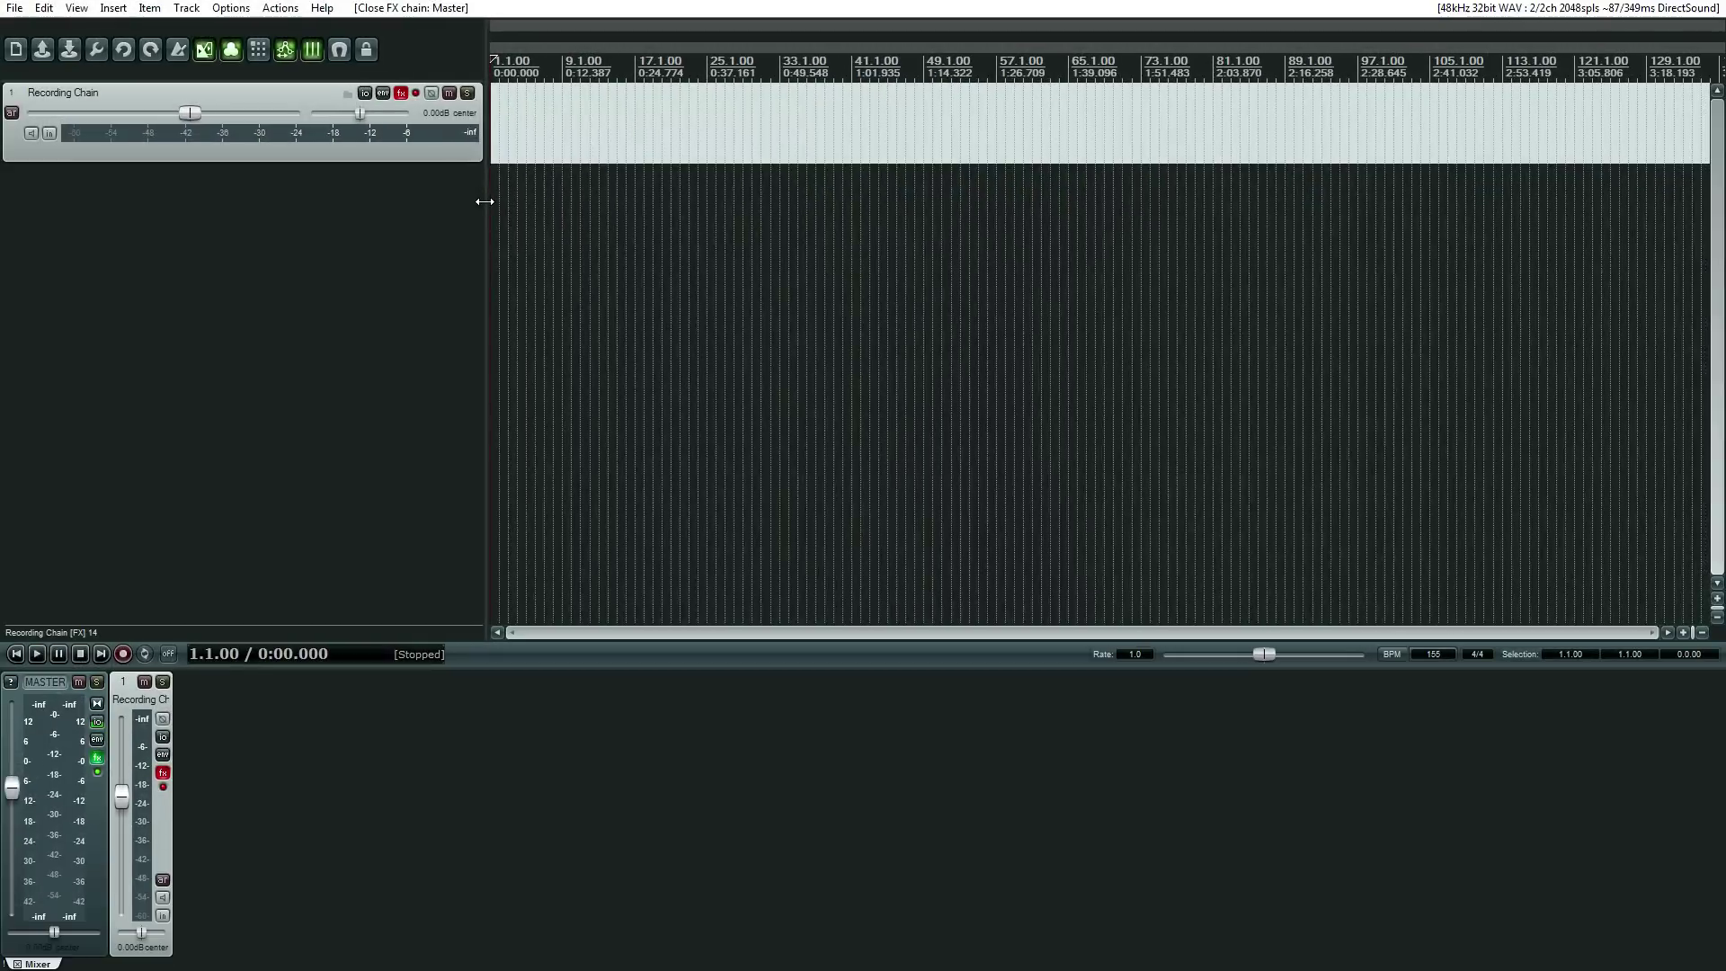
pyautogui.moveTo(484, 201); pyautogui.dragTo(418, 200)
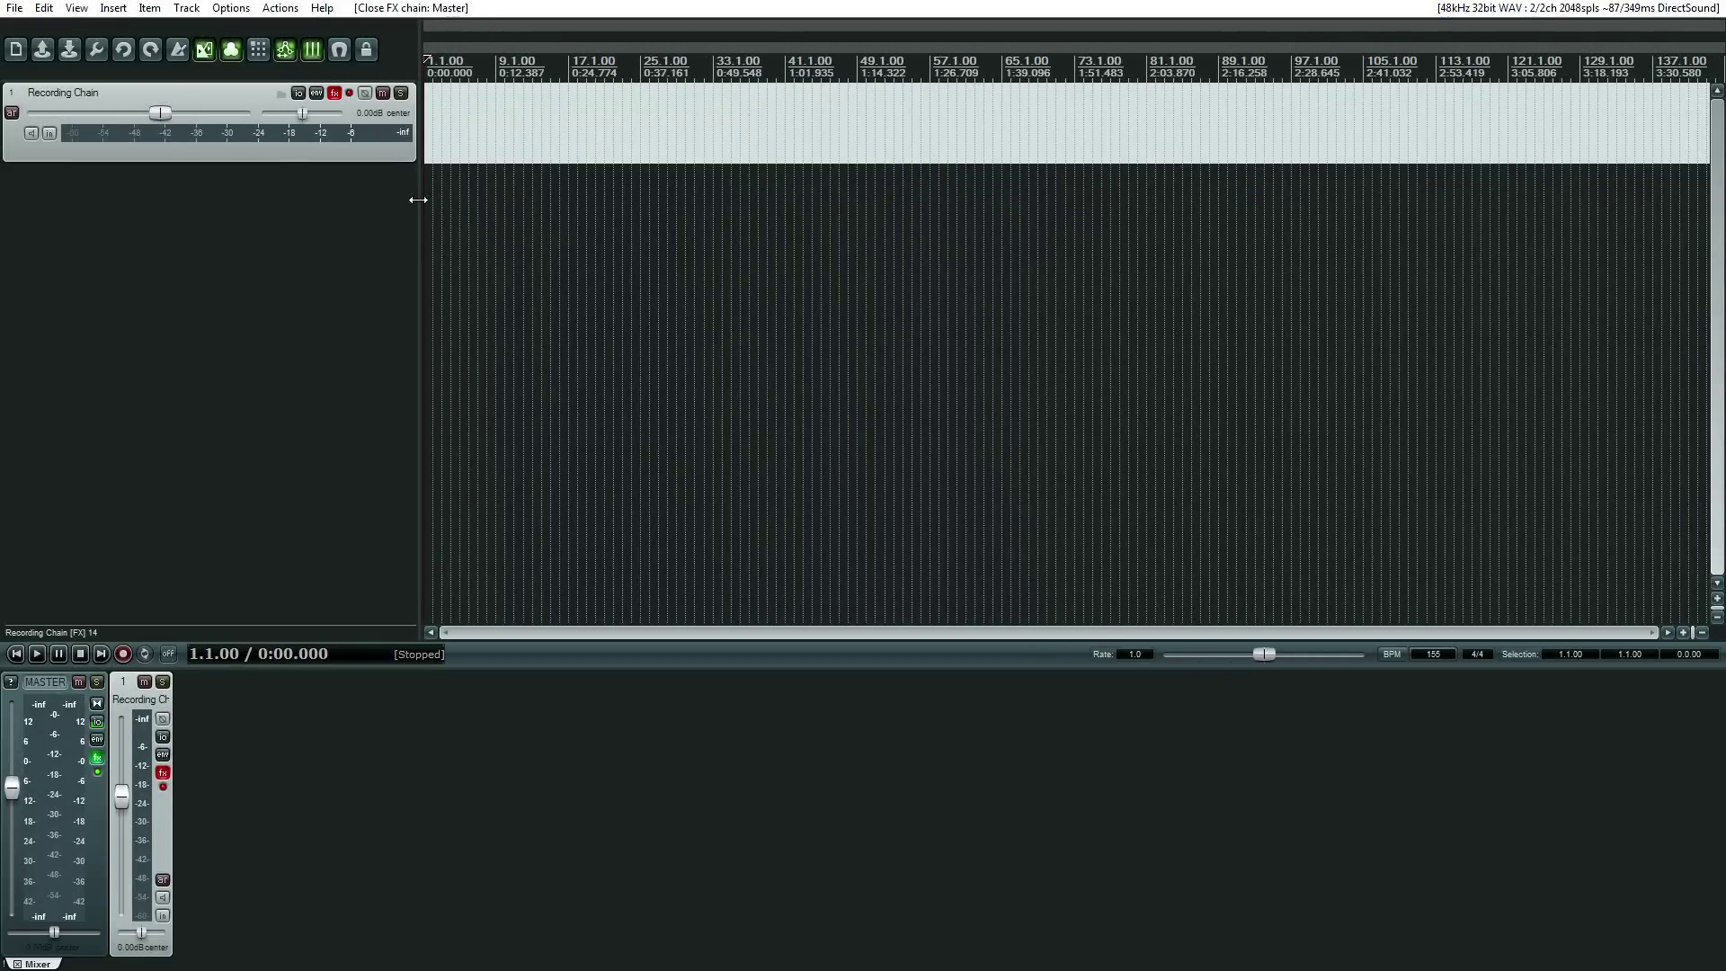
pyautogui.moveTo(418, 200); pyautogui.dragTo(491, 196)
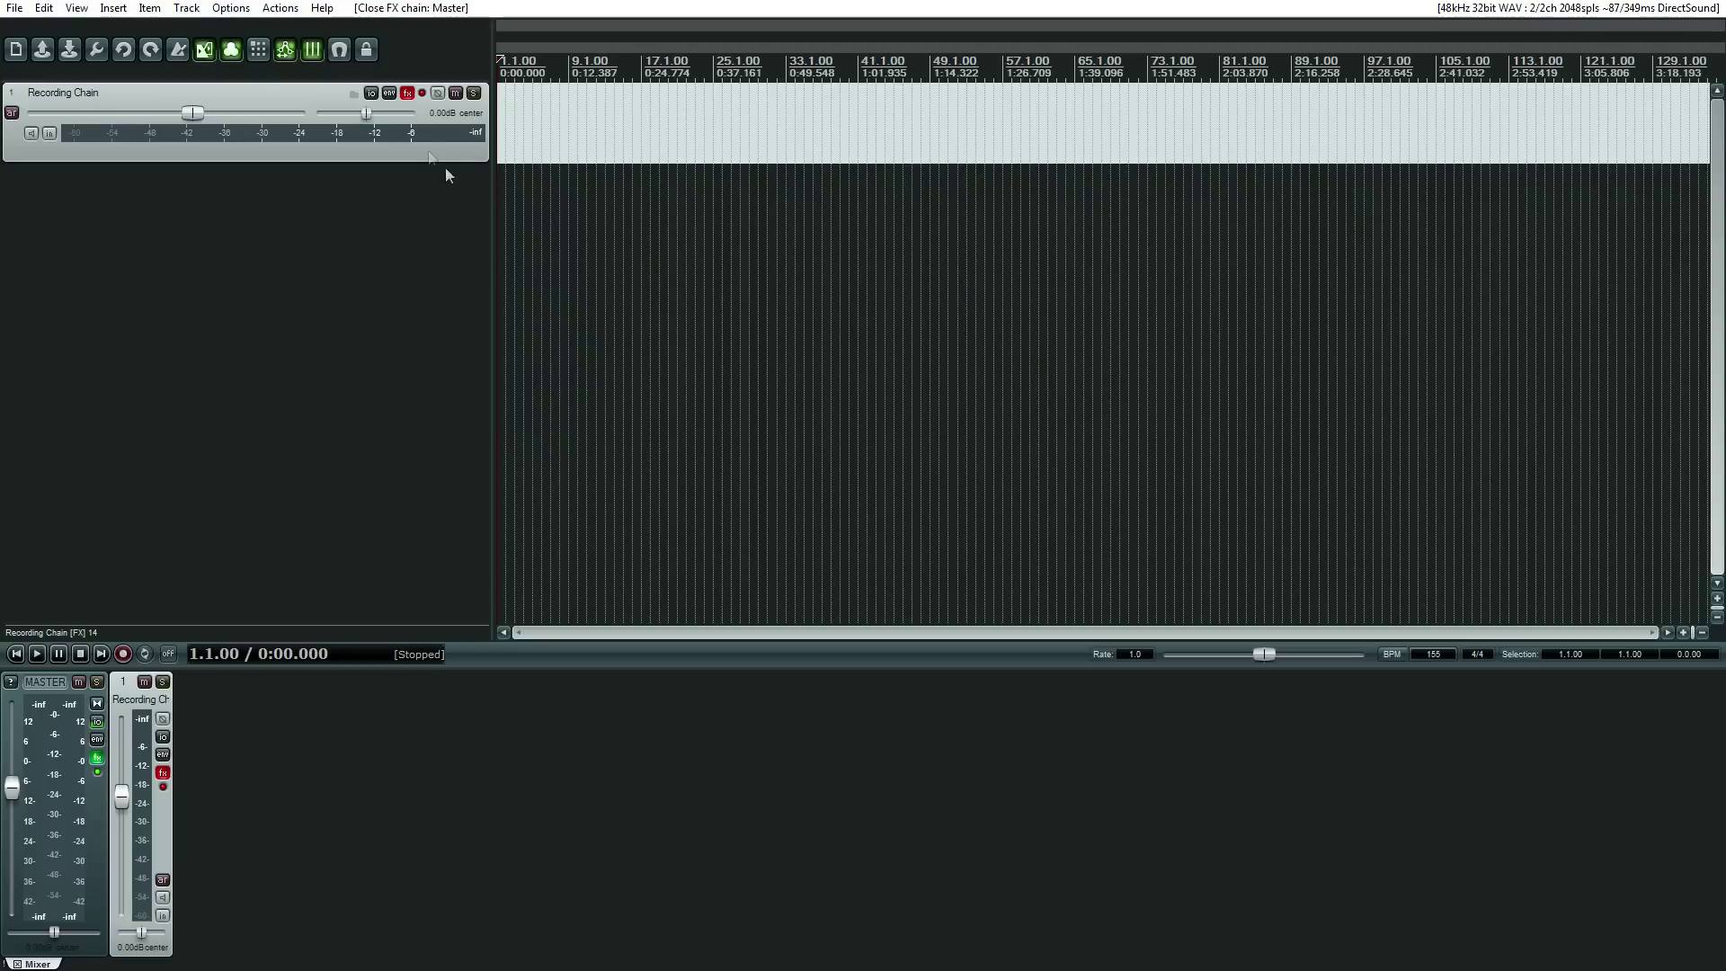
# Step: Open the Recording Chain track's effects chain and view the FabFilter Pro-Q 2, PQ33 and Redline Equalizer plugins
pyautogui.click(407, 94)
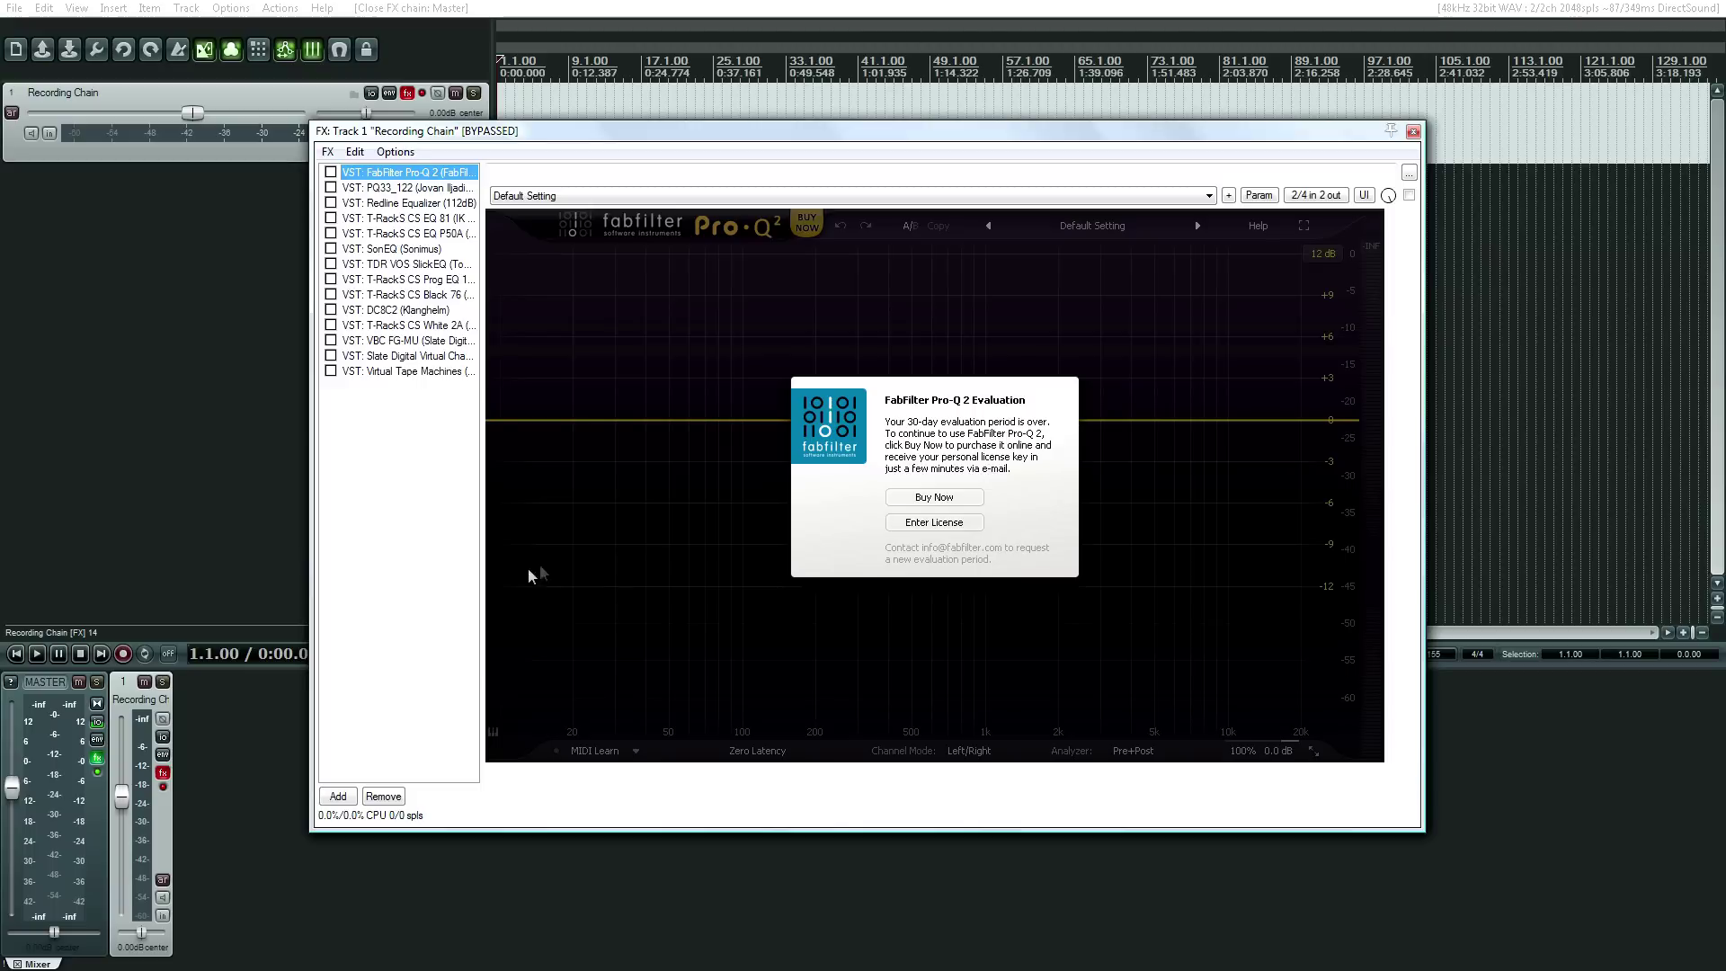
pyautogui.press('Down')
pyautogui.press('Down')
pyautogui.click(420, 175)
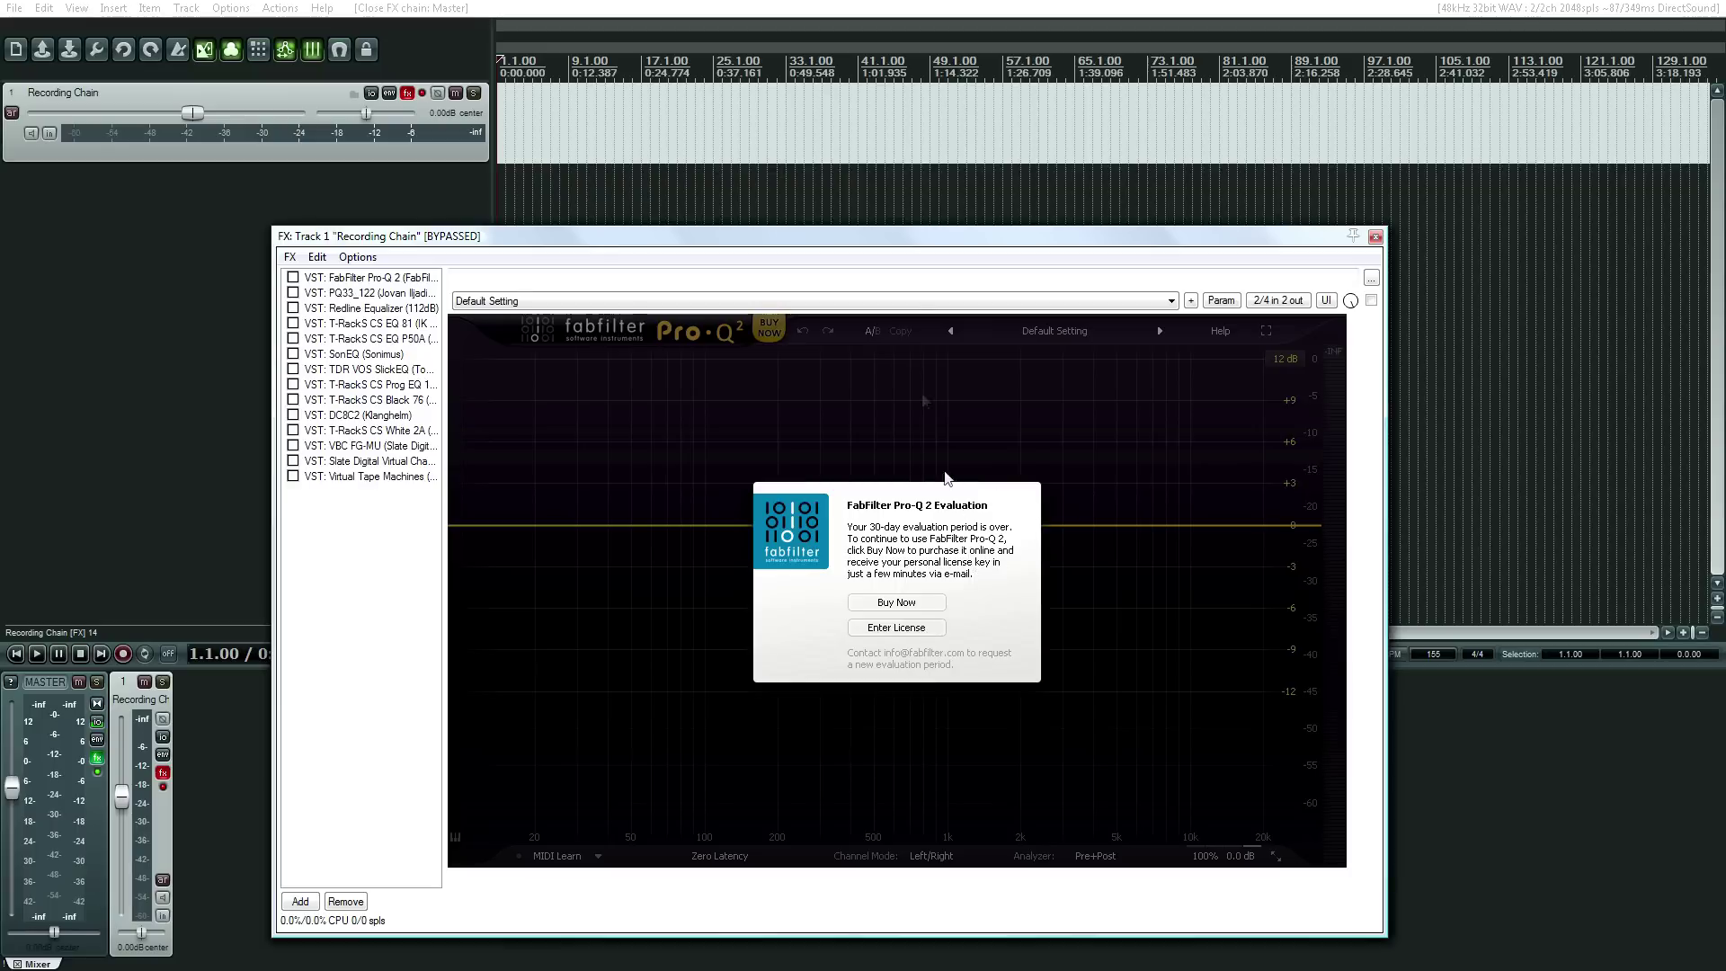
pyautogui.moveTo(886, 236); pyautogui.dragTo(869, 193)
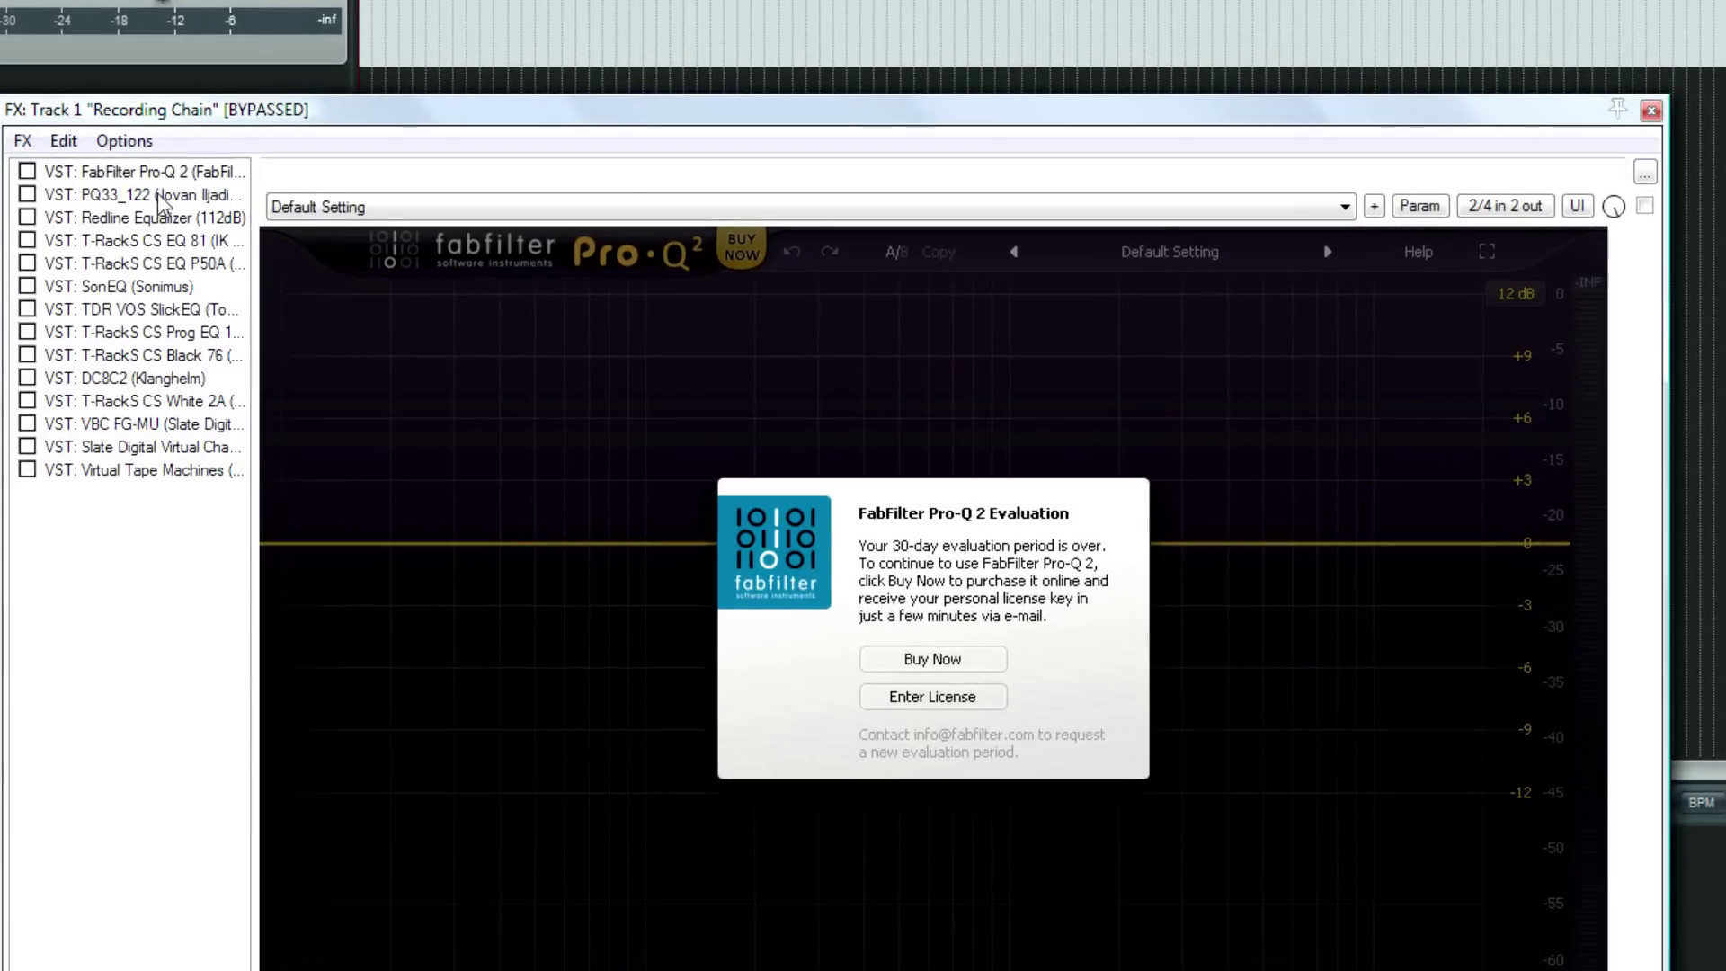
pyautogui.click(160, 200)
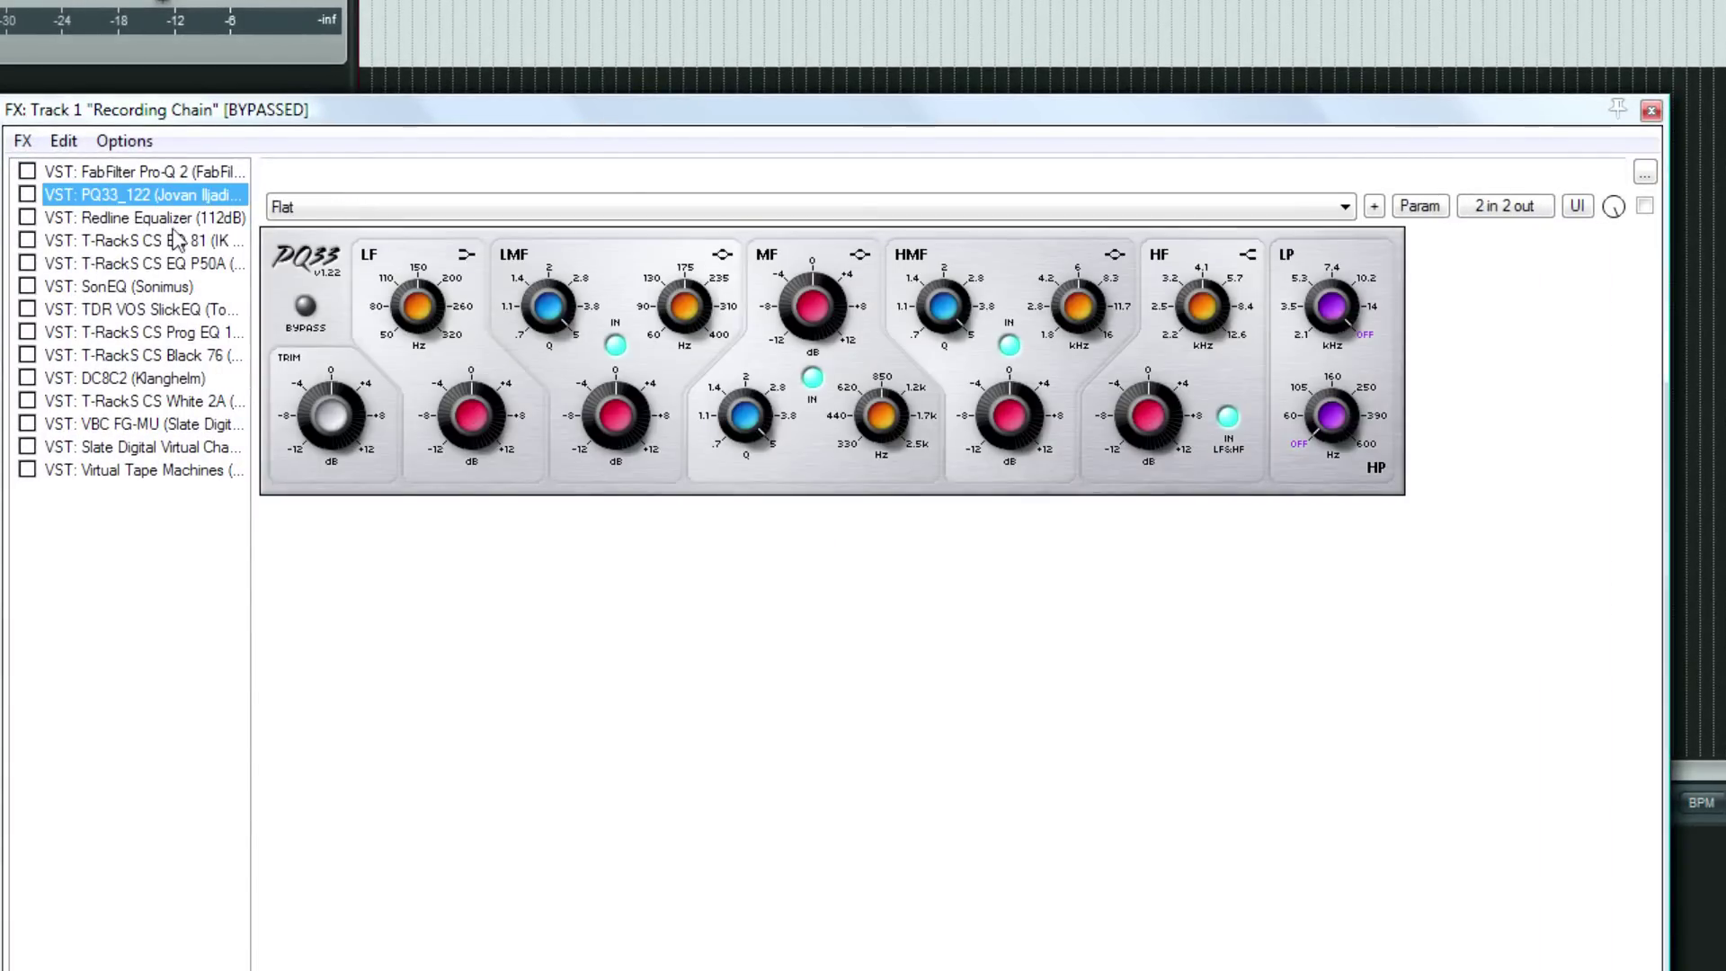
pyautogui.click(171, 220)
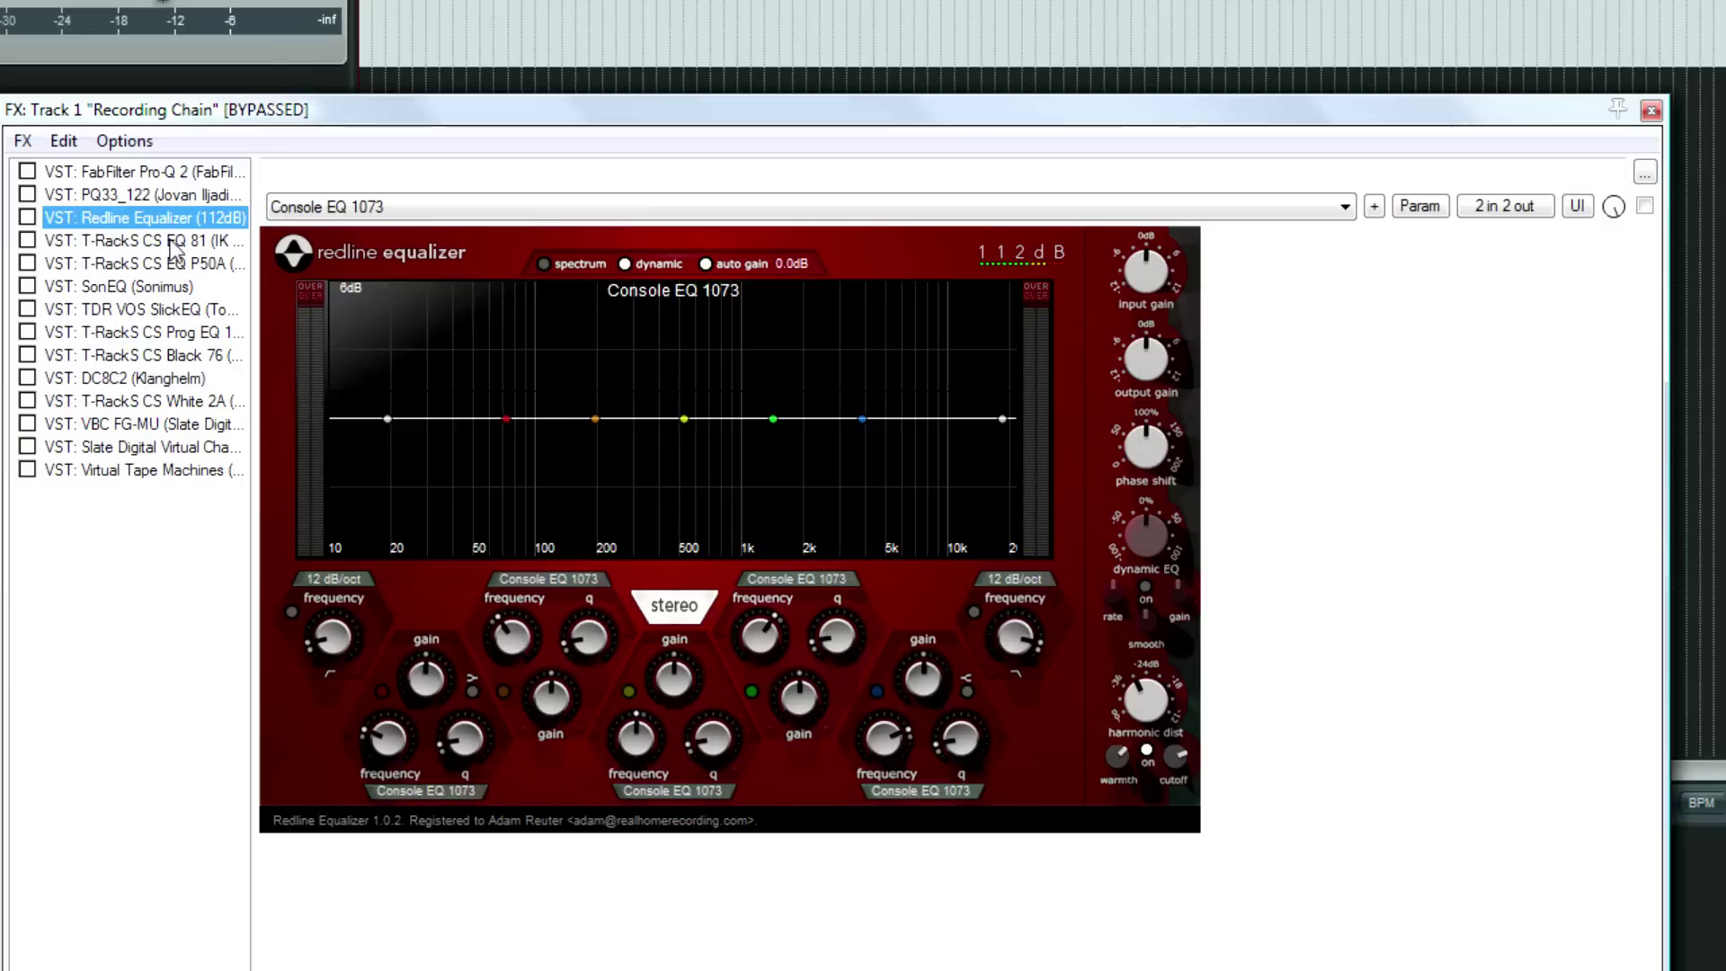
# Step: On the T-RackS EQ 81, set the low band to 56 Hz with 5.4 gain and the low-mid frequency to 820 Hz
pyautogui.click(175, 243)
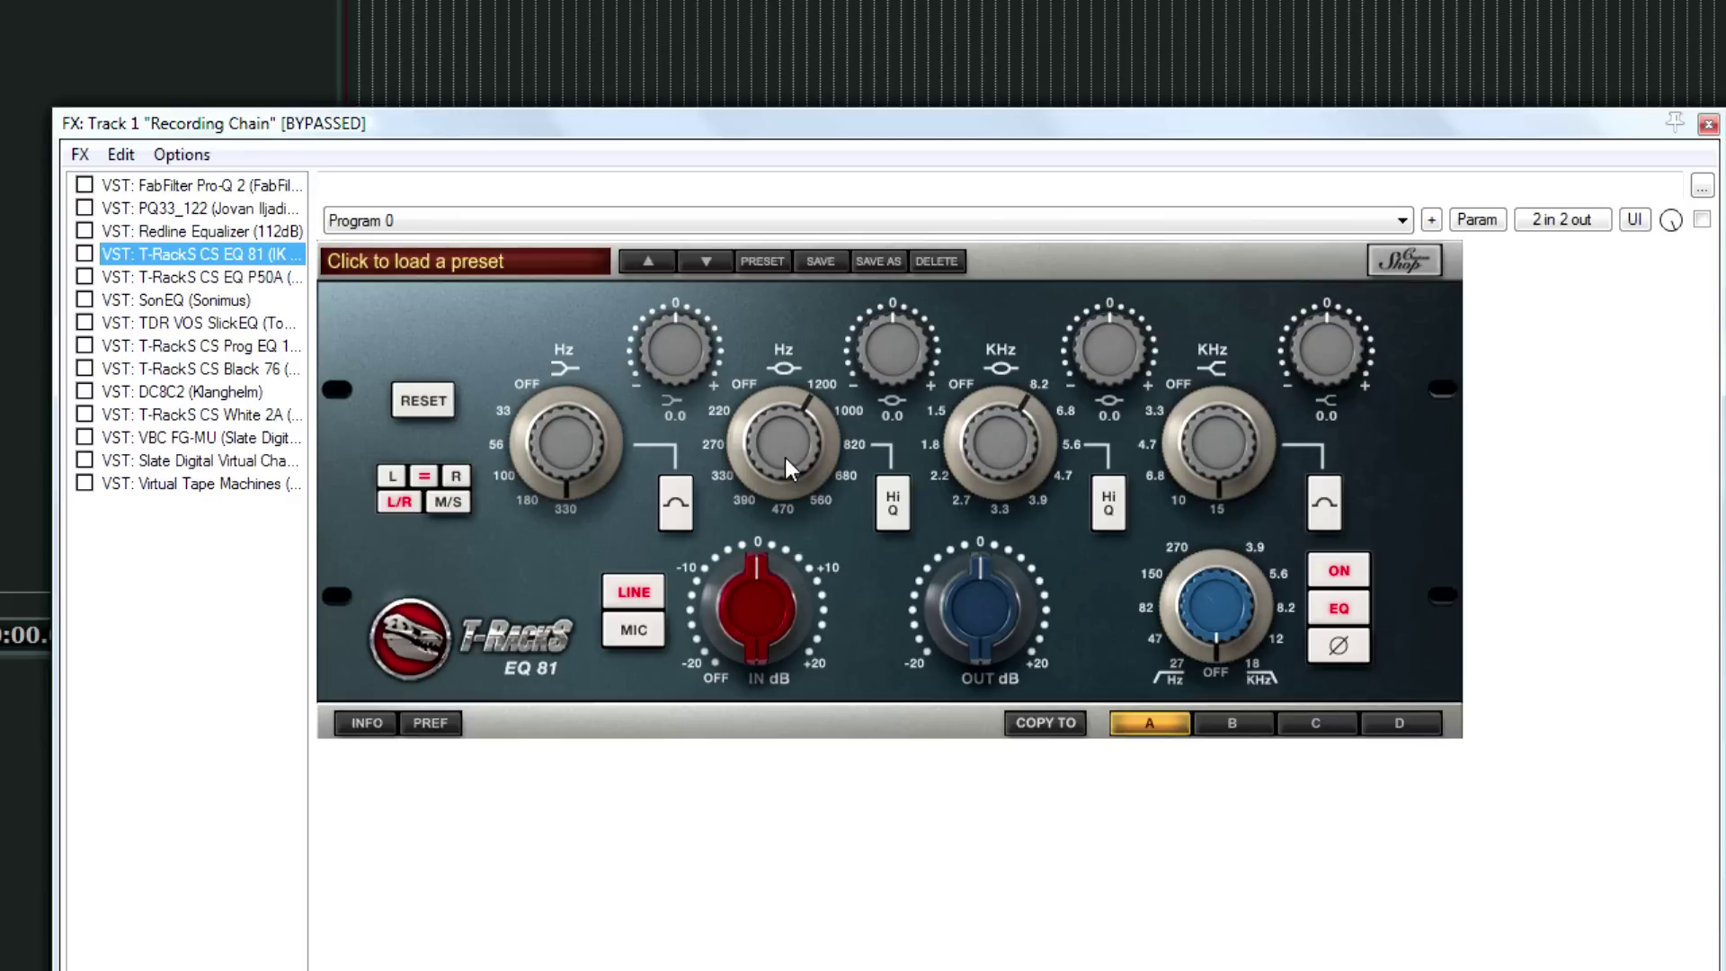
pyautogui.click(573, 422)
pyautogui.scroll(-3, 573, 422)
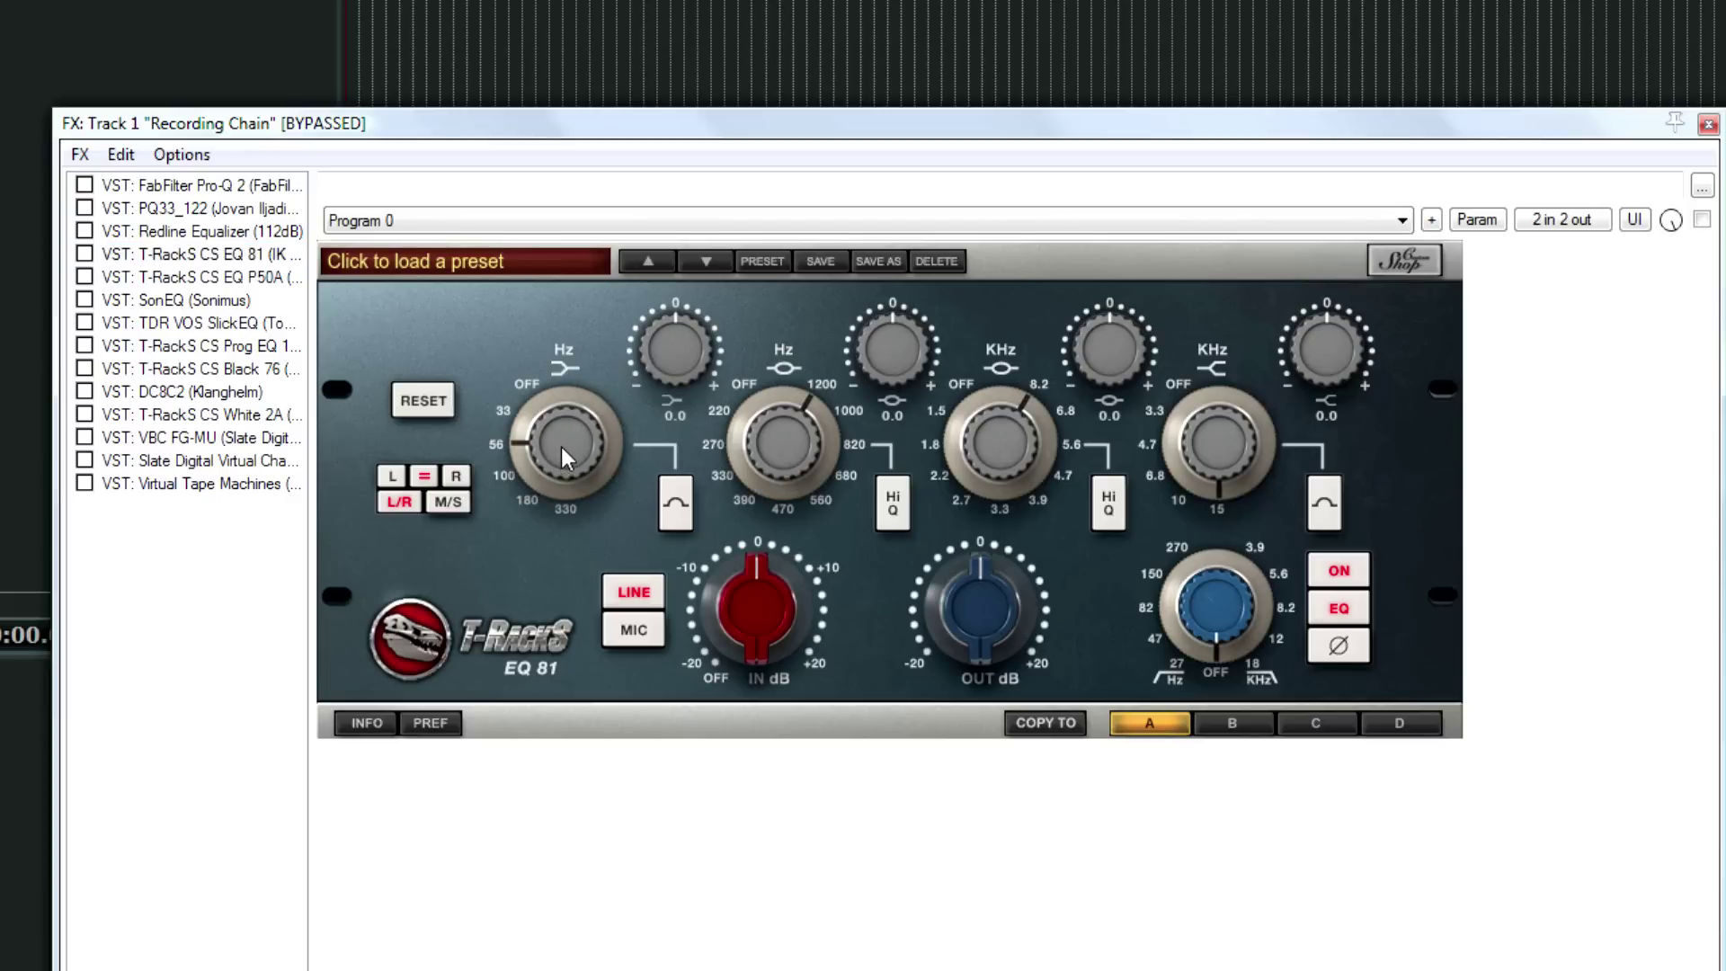
pyautogui.moveTo(660, 351); pyautogui.dragTo(694, 251)
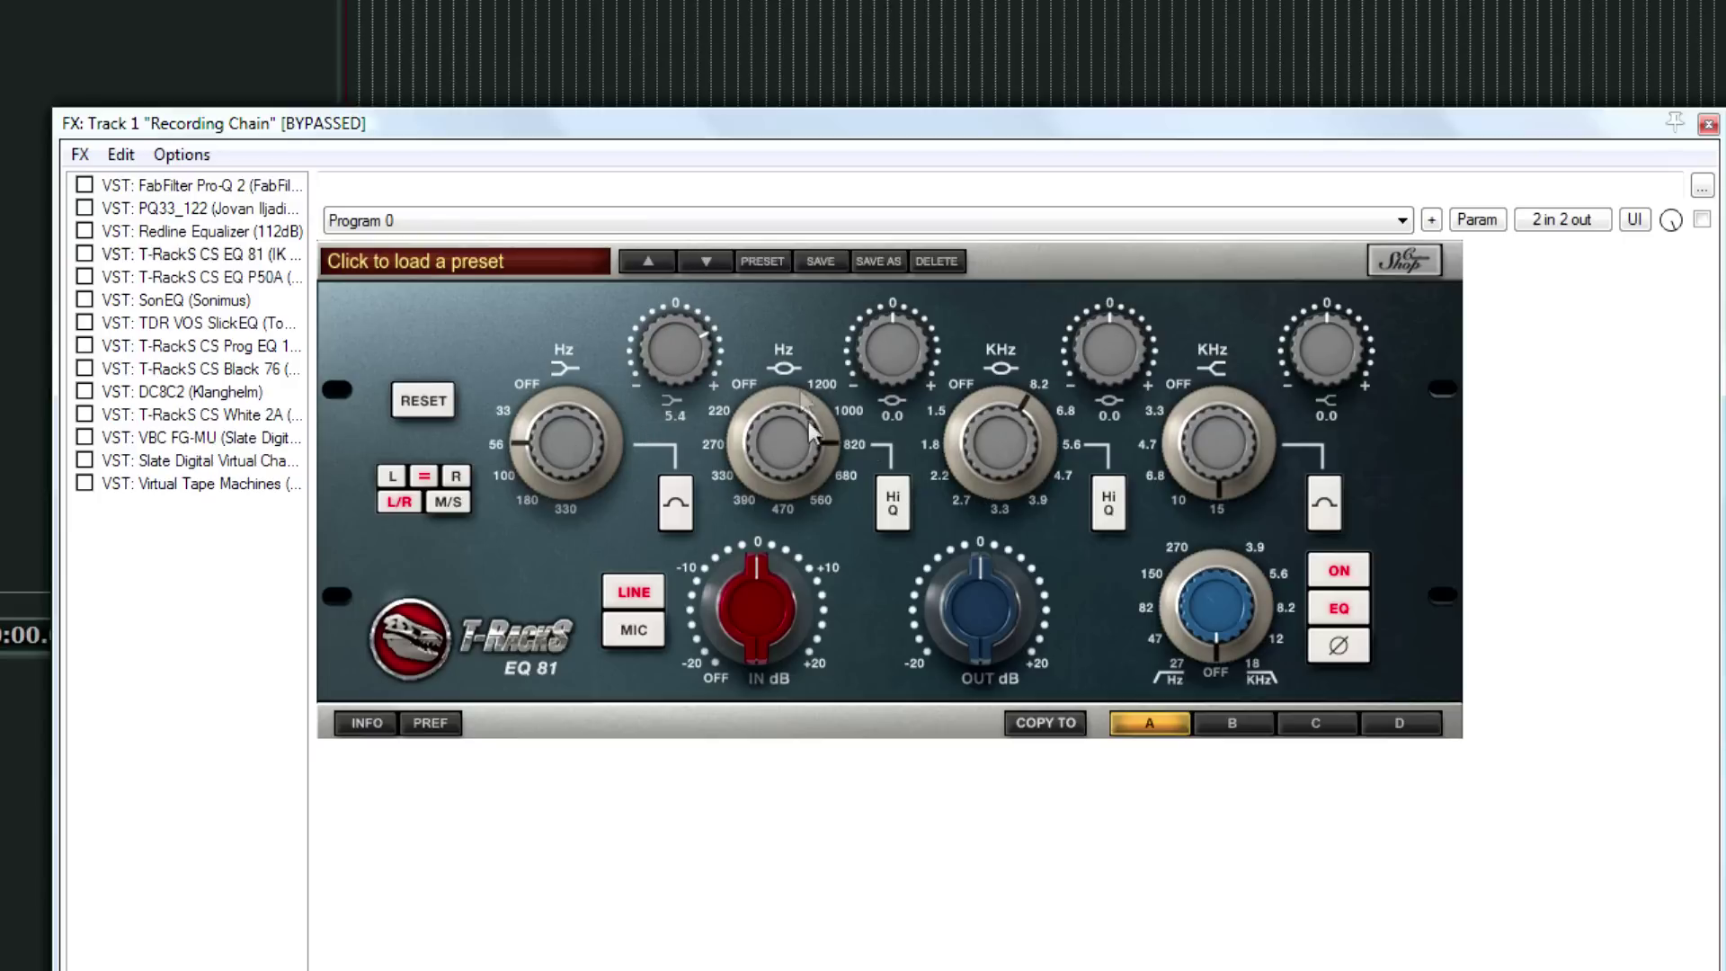
# Step: Set the EQ 81's low-mid gain to -6.2 and high-mid frequency to 3.9 kHz, leaving the input gain at 0 dB
pyautogui.moveTo(924, 283); pyautogui.dragTo(909, 458)
pyautogui.moveTo(881, 349); pyautogui.dragTo(1006, 117)
pyautogui.moveTo(893, 369); pyautogui.dragTo(908, 541)
pyautogui.scroll(-2, 987, 442)
pyautogui.scroll(-3, 994, 373)
pyautogui.moveTo(759, 617); pyautogui.dragTo(779, 583)
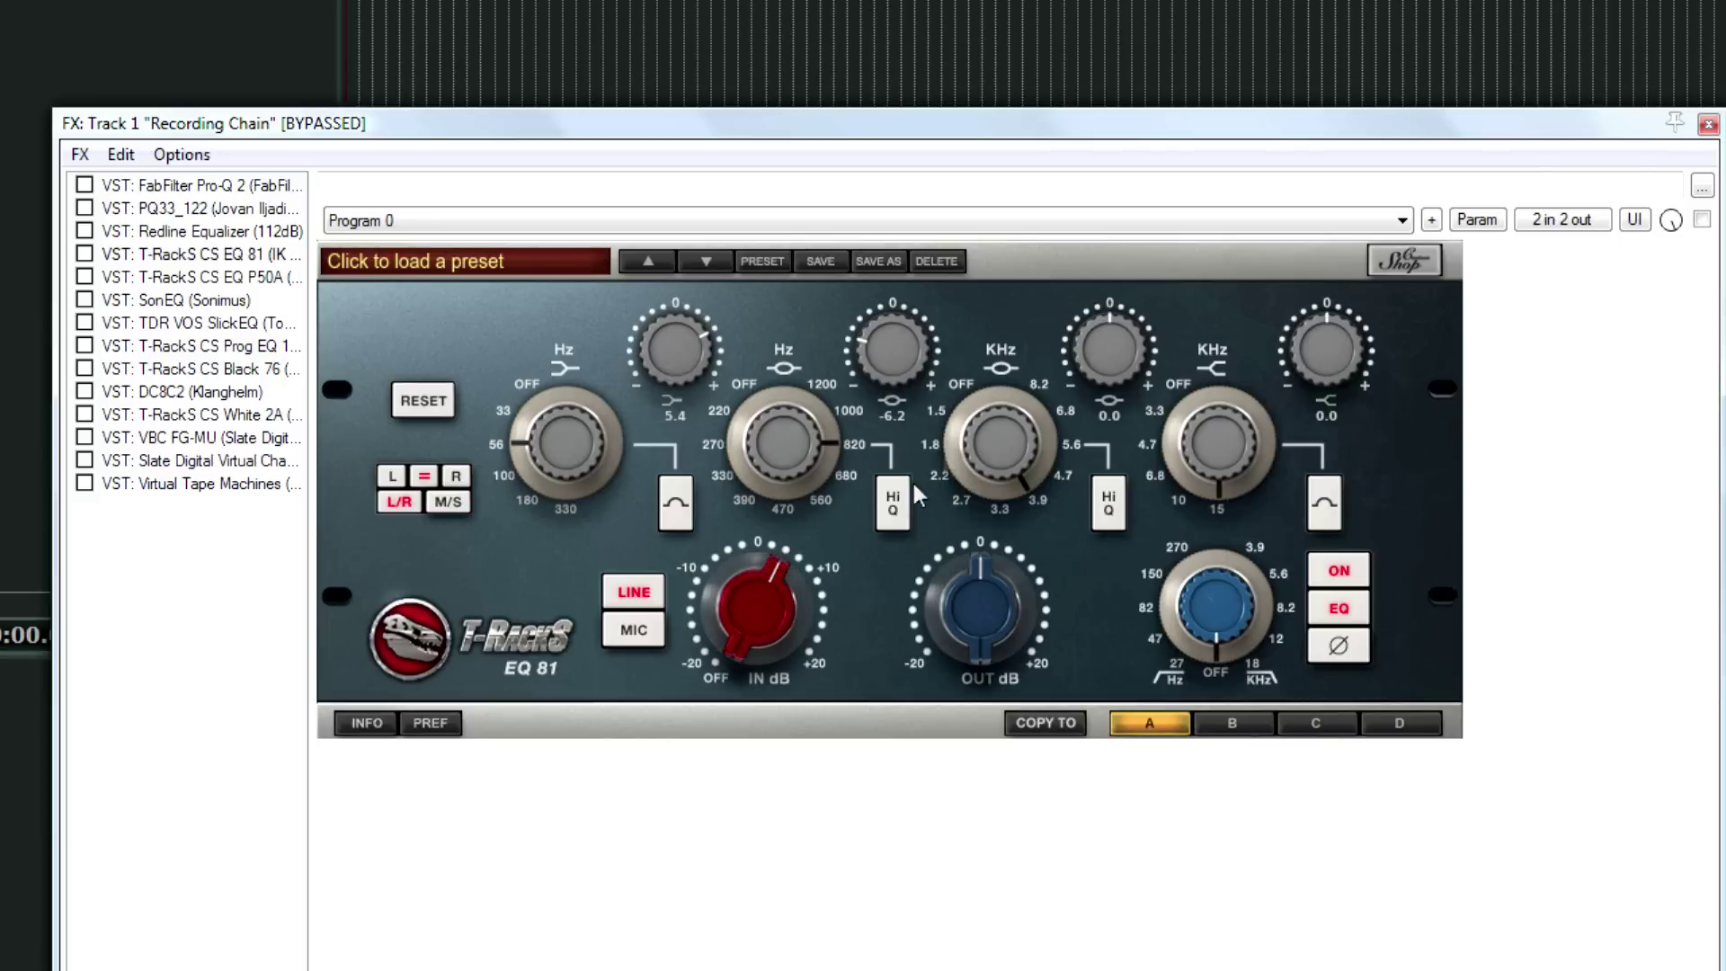
pyautogui.moveTo(790, 612); pyautogui.dragTo(768, 657)
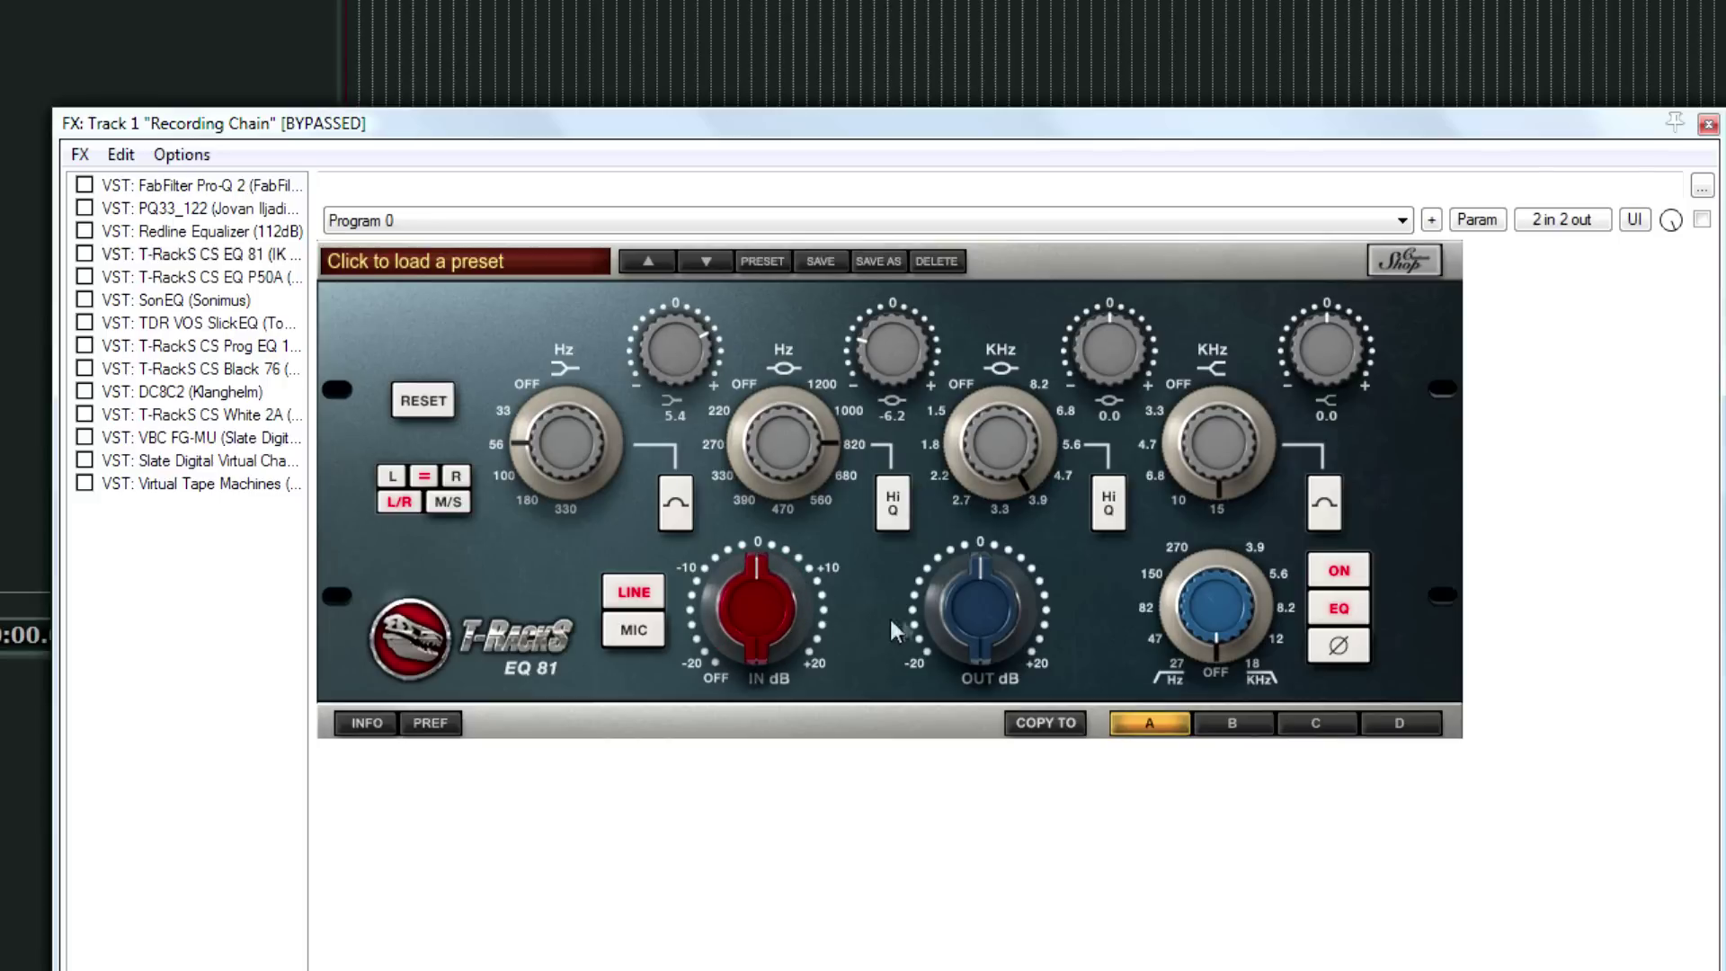
# Step: Set the EQ 81's high-mid frequency to 4.7 kHz and its high band to 6.8 kHz with 3.2 gain
pyautogui.moveTo(1007, 450); pyautogui.dragTo(985, 498)
pyautogui.moveTo(1000, 432); pyautogui.dragTo(1035, 441)
pyautogui.moveTo(1314, 334); pyautogui.dragTo(1323, 244)
pyautogui.moveTo(1220, 476); pyautogui.dragTo(1189, 332)
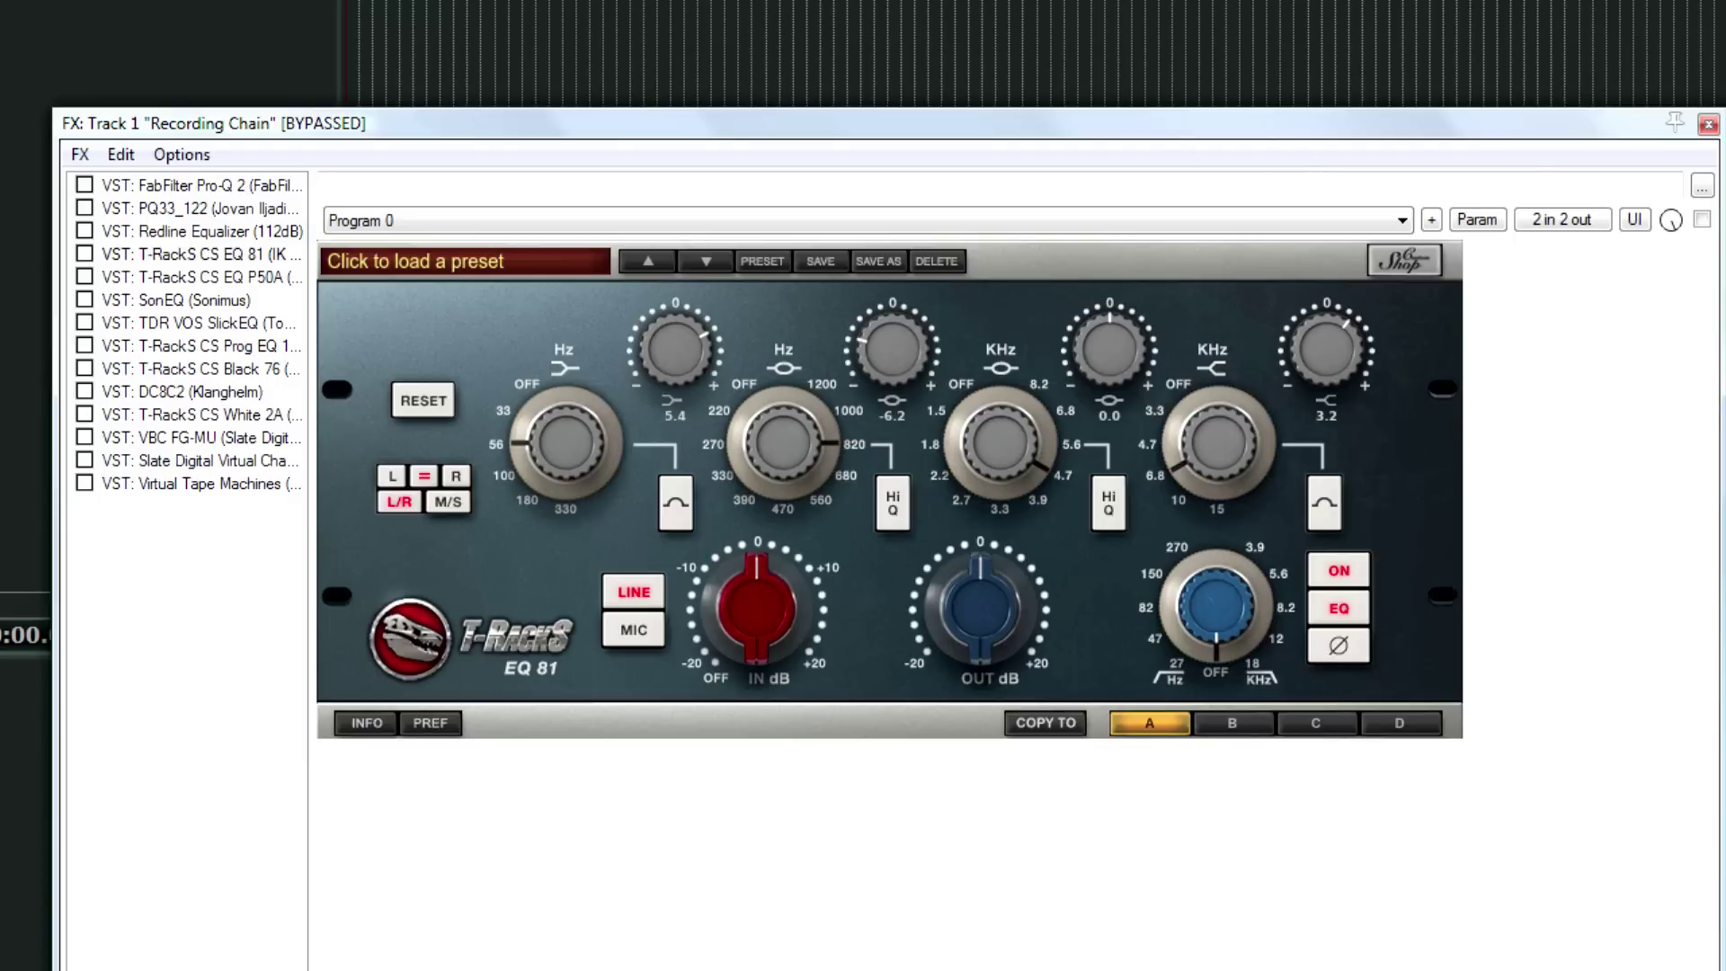
# Step: Compare the interfaces of the EQ P50A, EQ 81, SonEQ, SlickEQ, T-RackS Prog EQ and PQ33 equalizers in the chain
pyautogui.click(184, 277)
pyautogui.click(1068, 464)
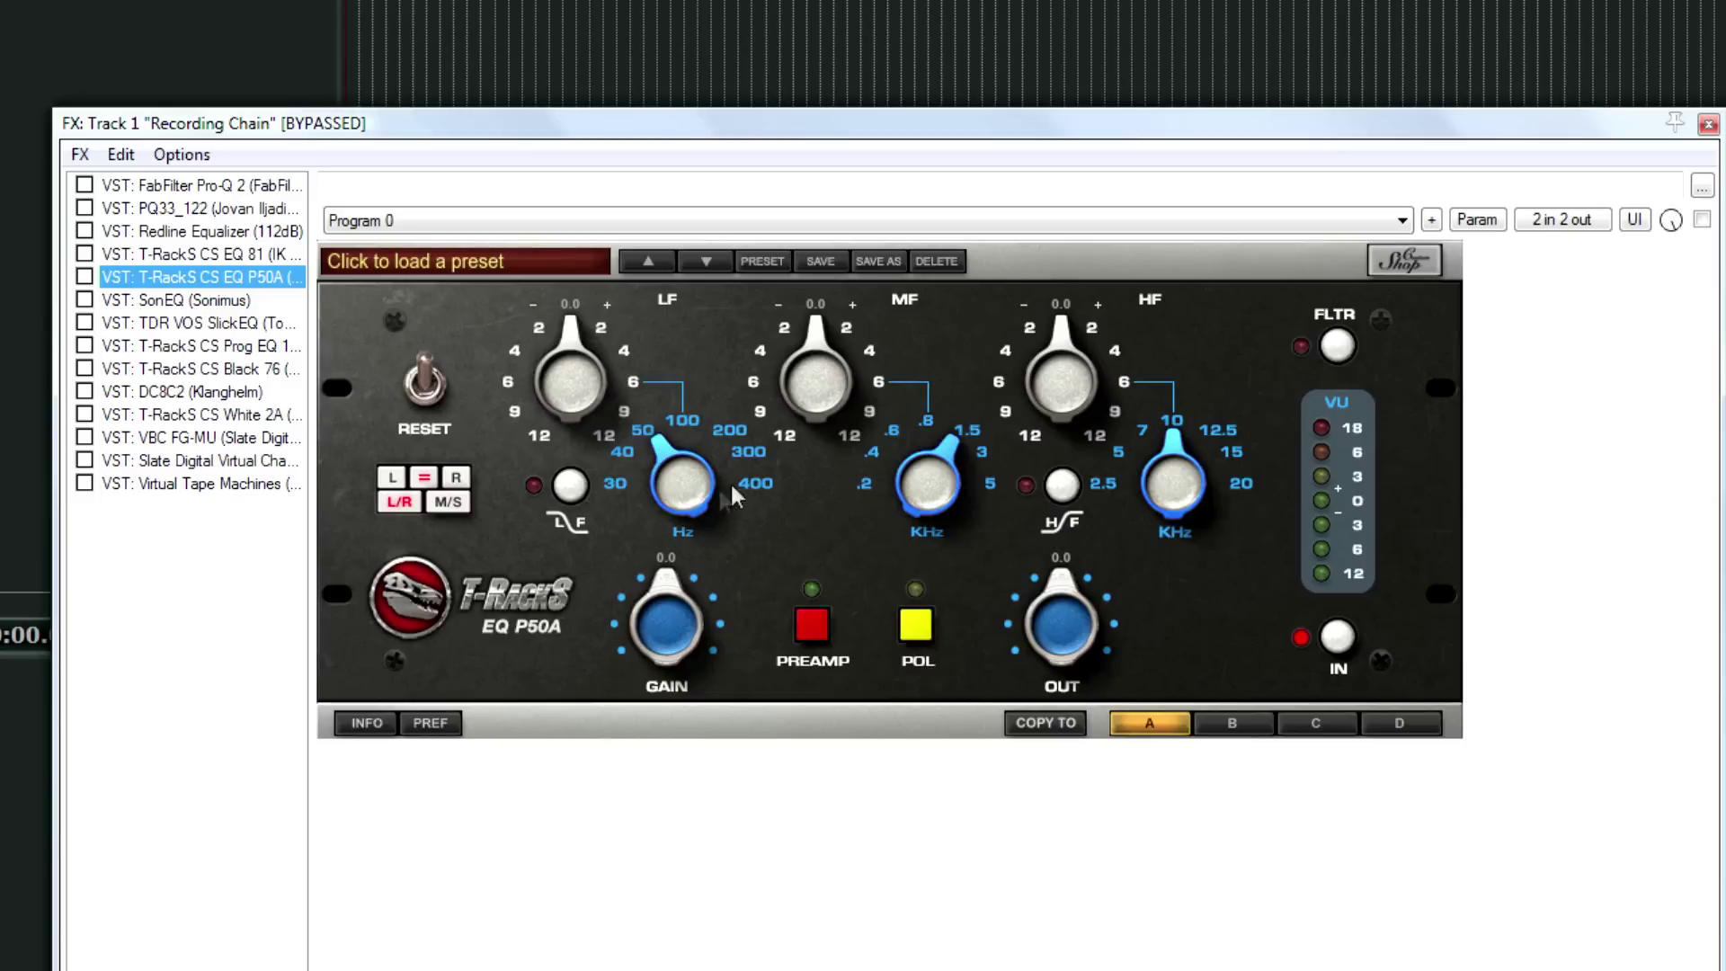
pyautogui.click(198, 254)
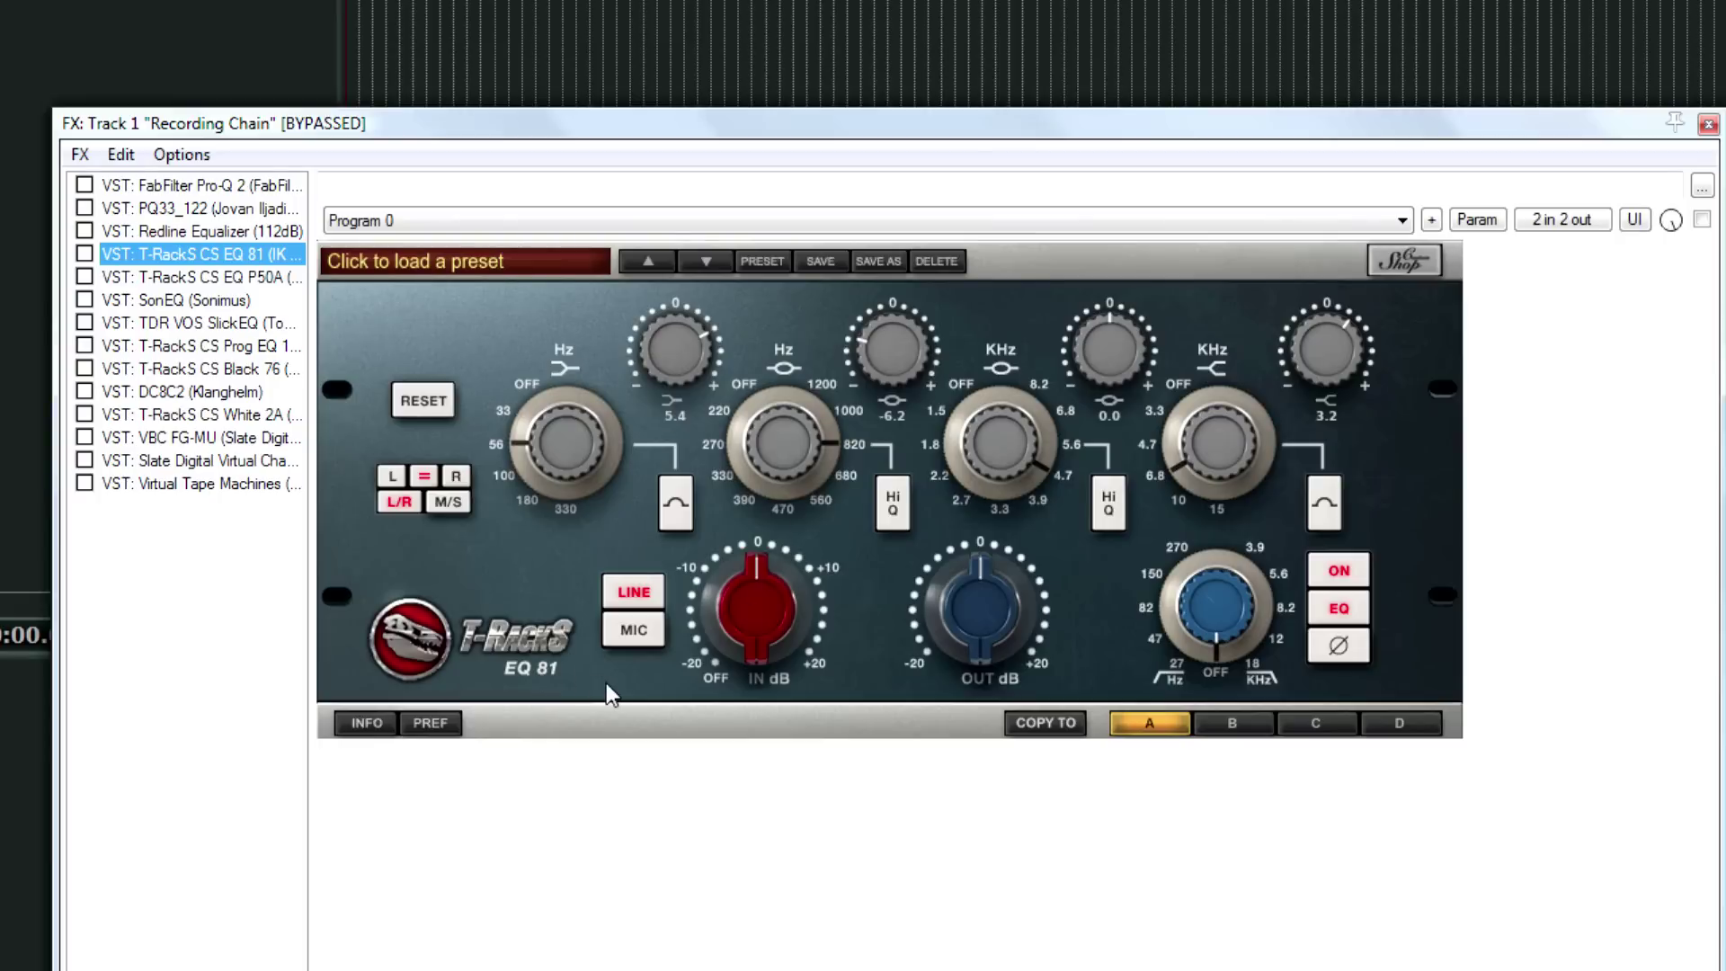
pyautogui.click(225, 306)
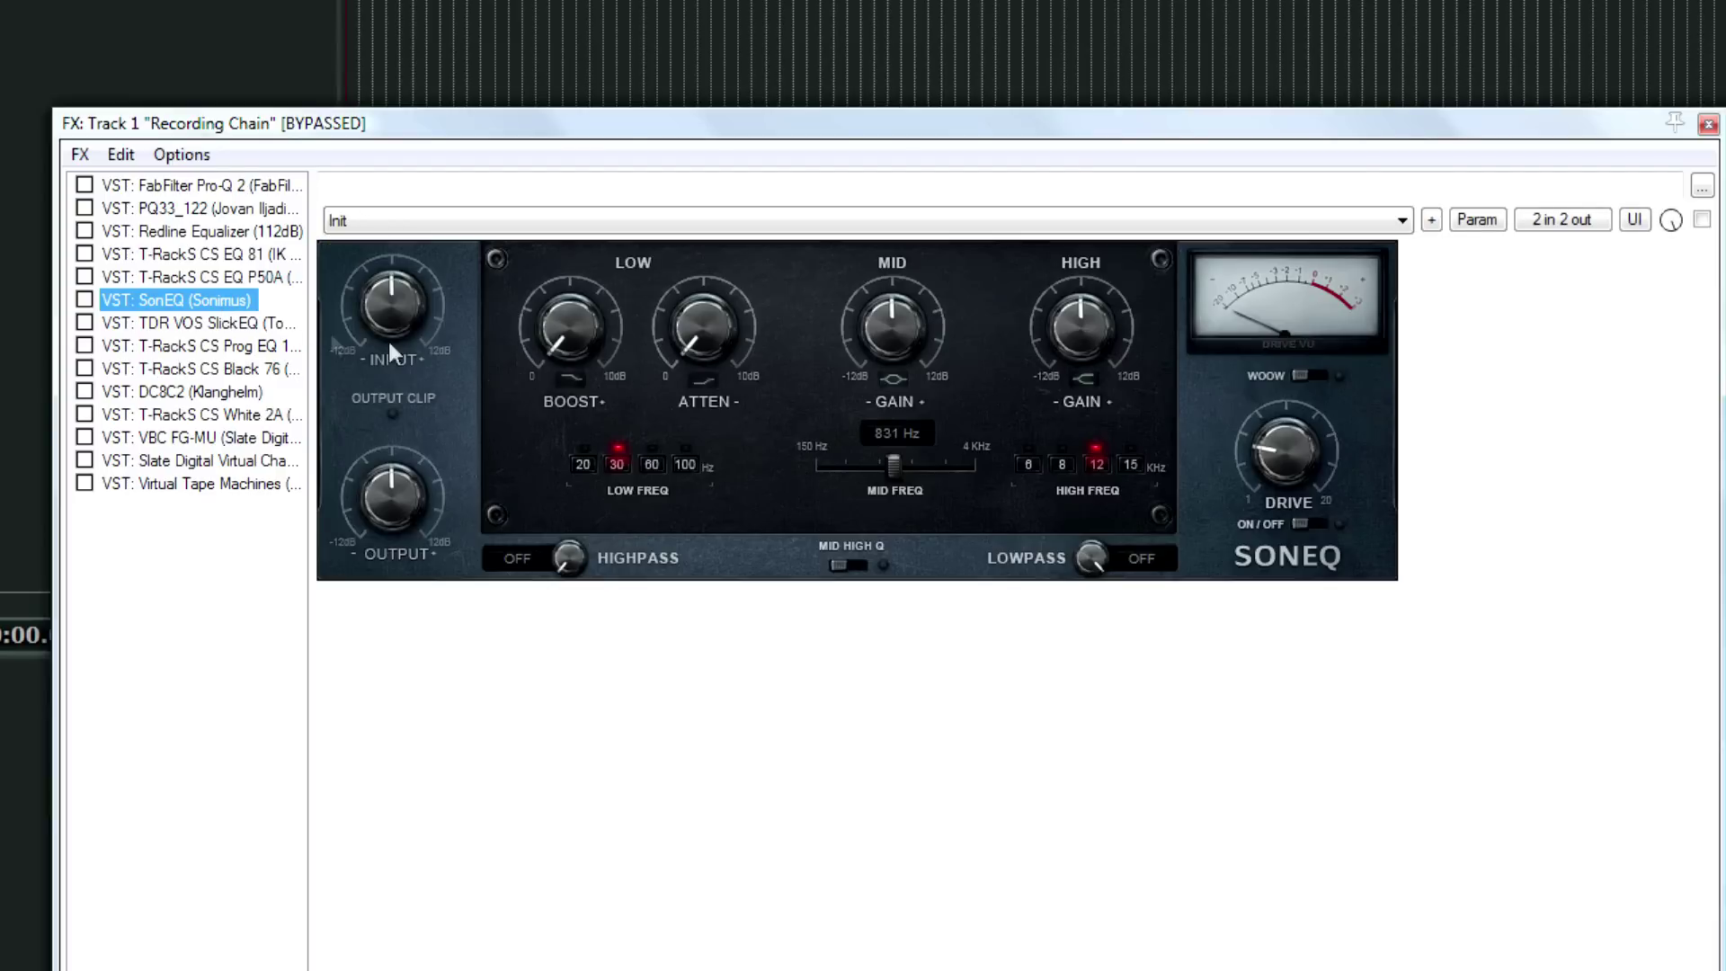
pyautogui.click(216, 326)
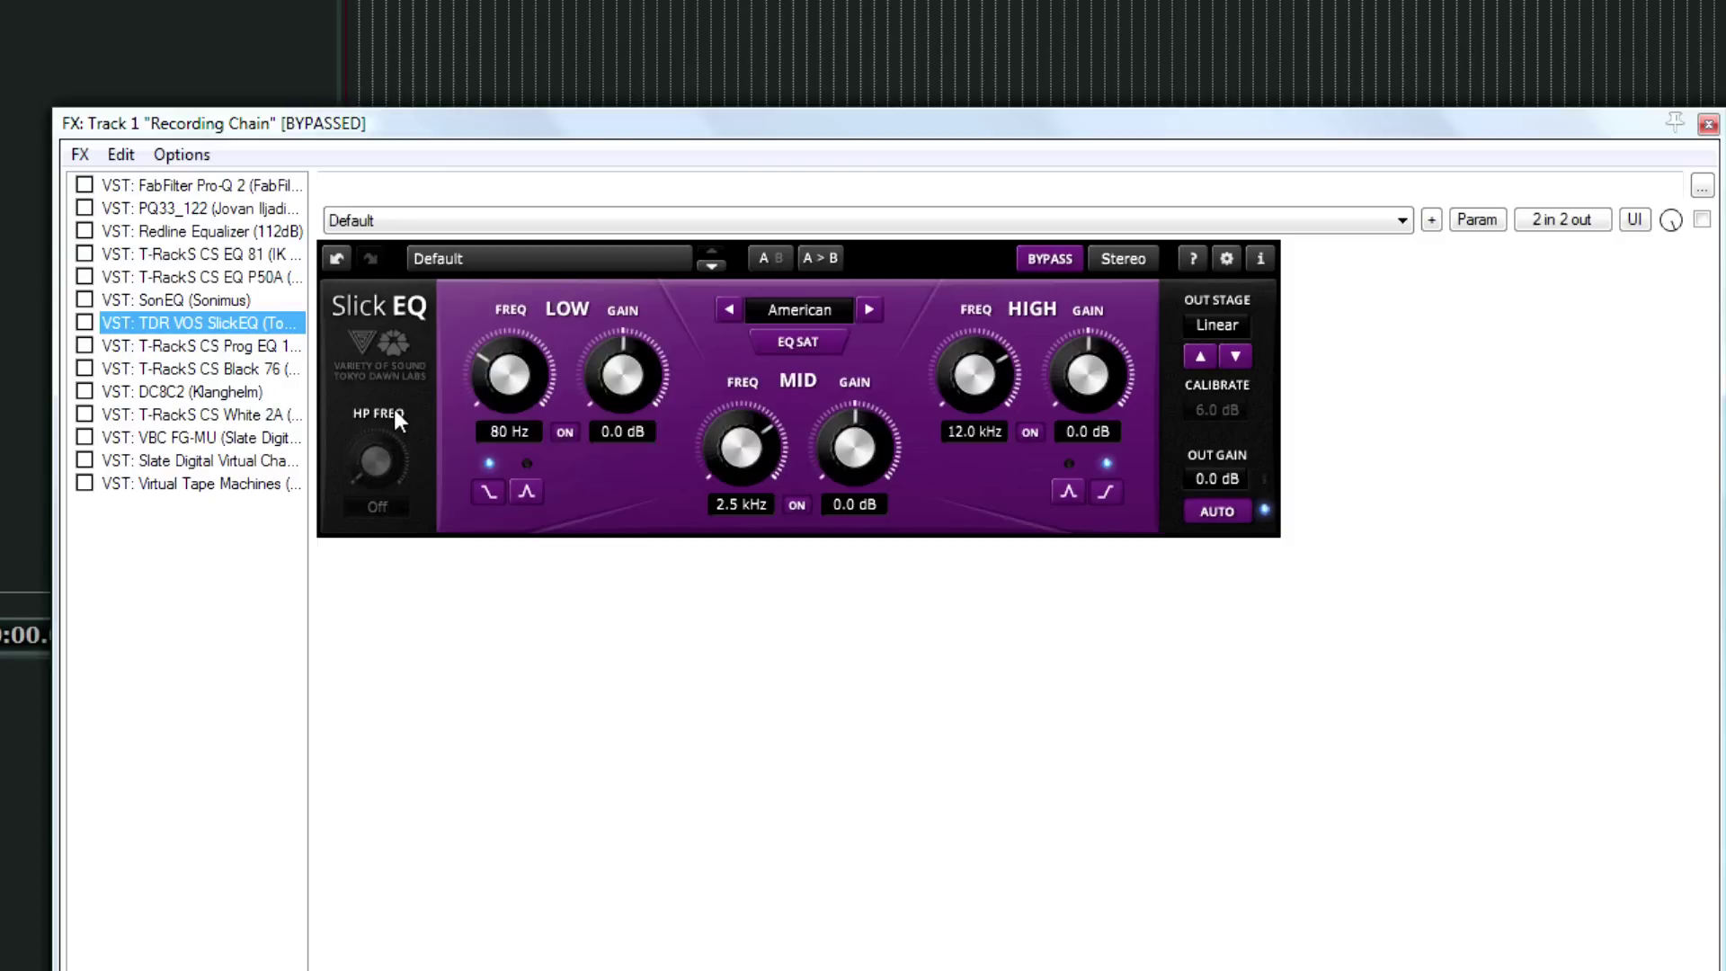
pyautogui.press('Down')
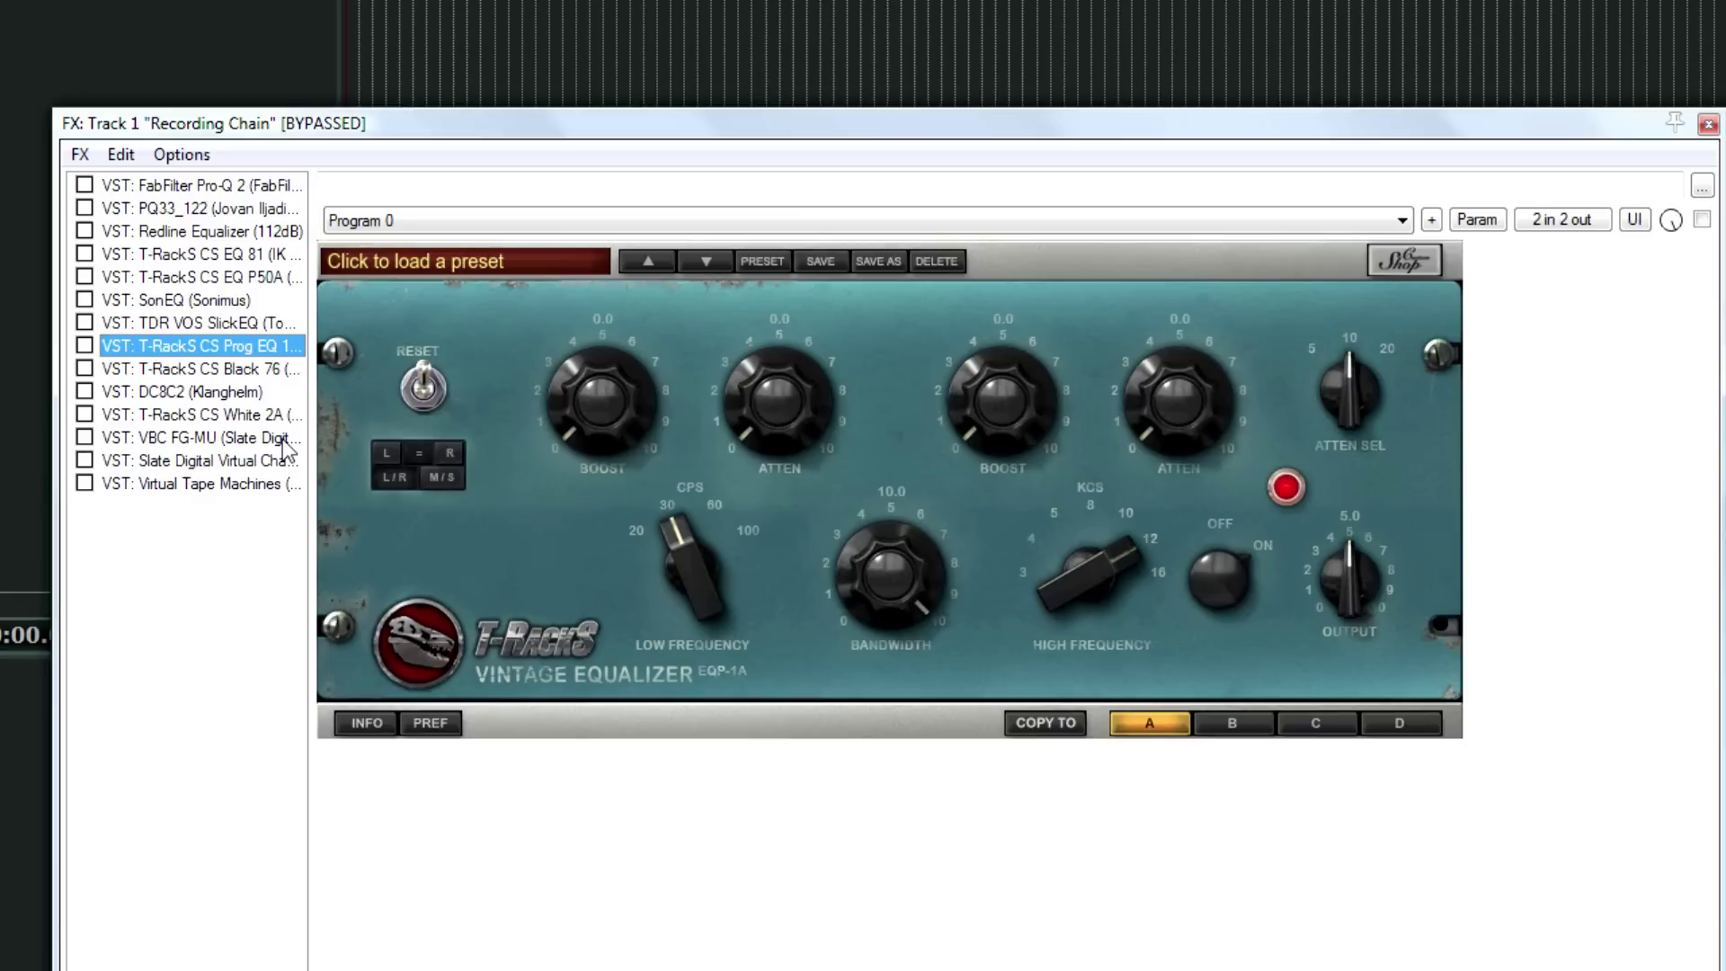
pyautogui.click(137, 184)
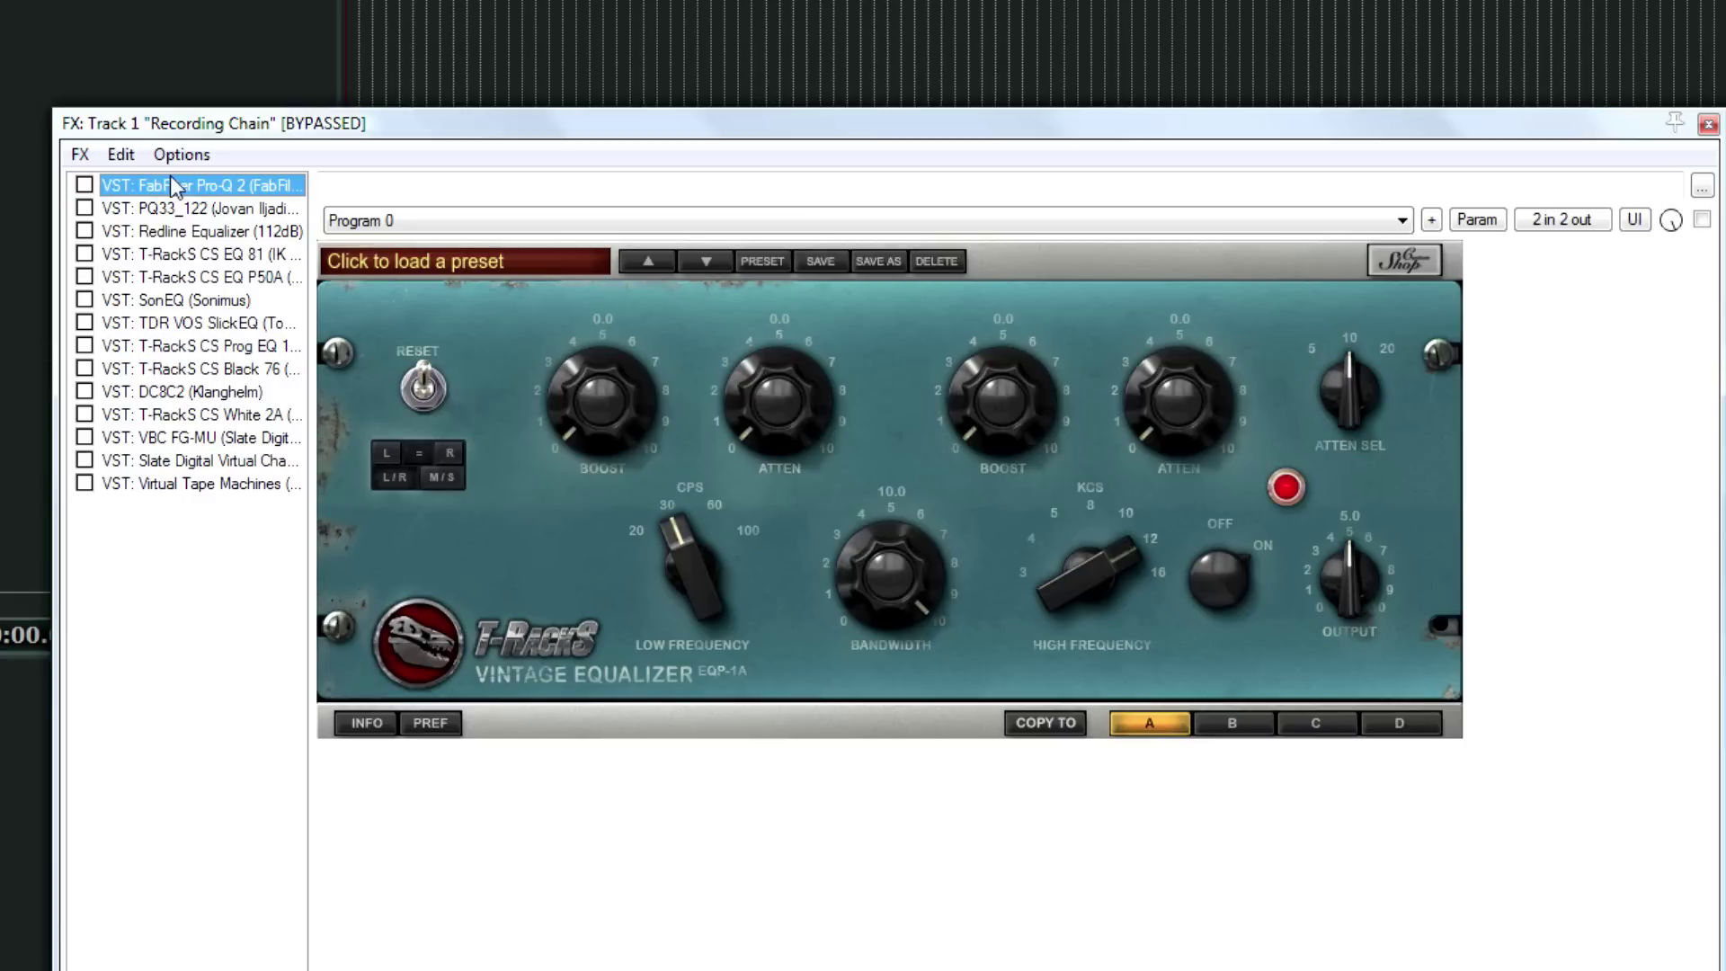
pyautogui.click(228, 207)
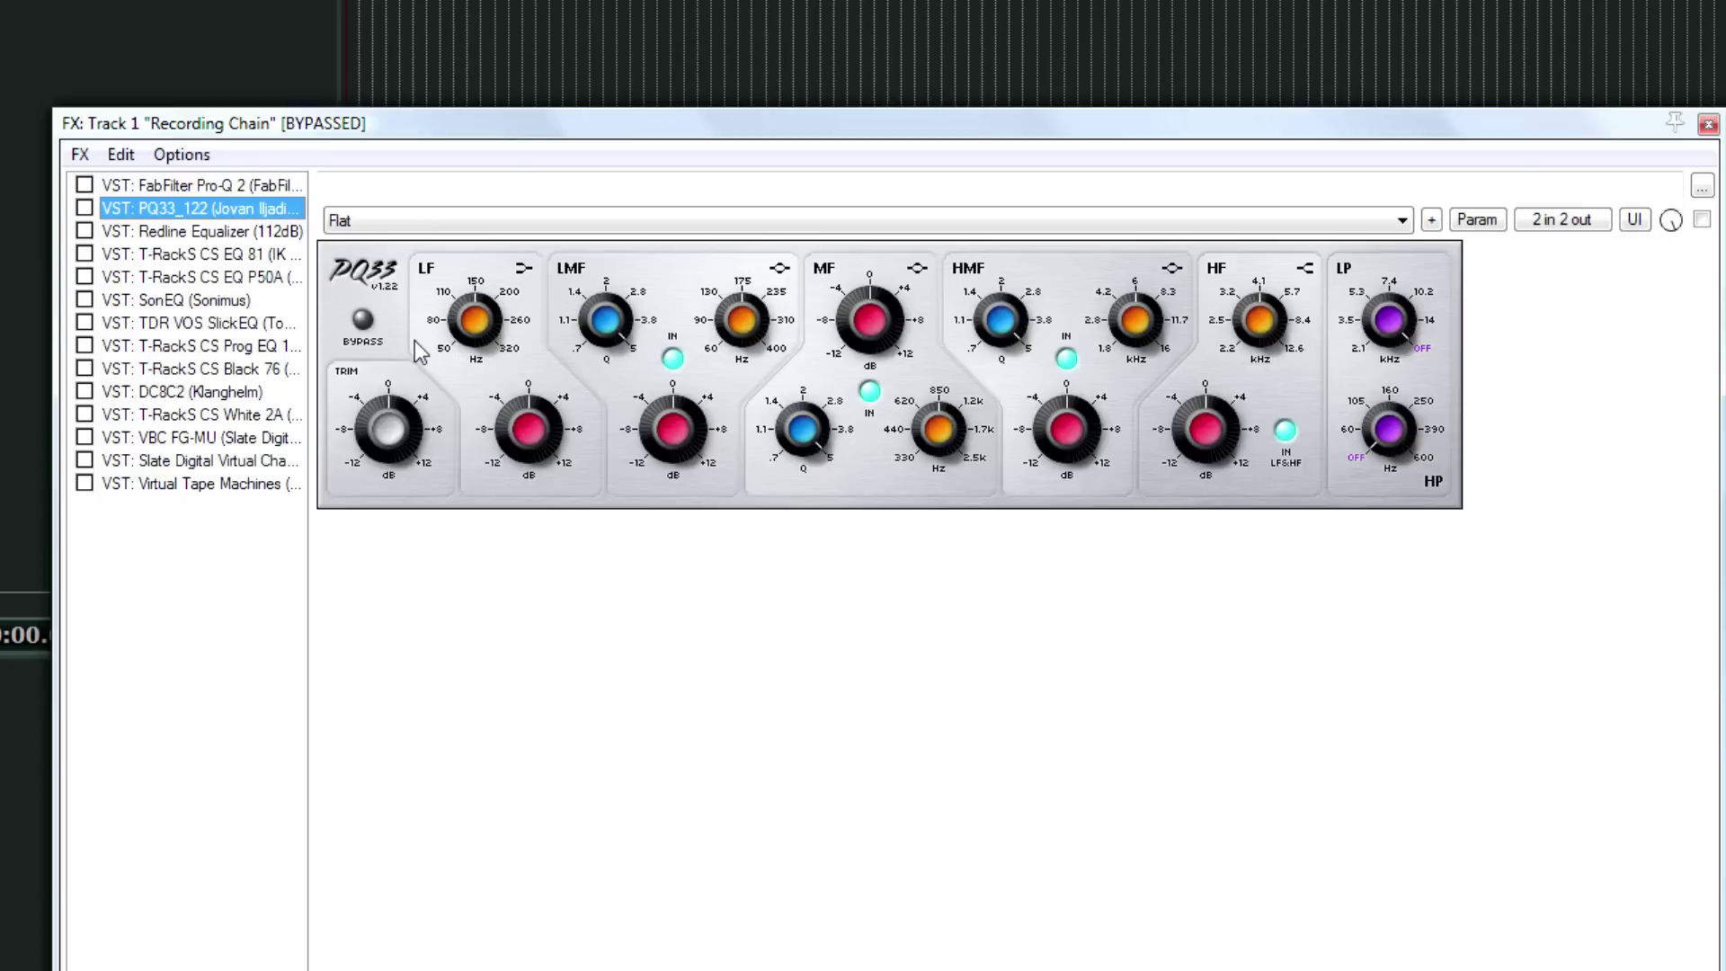
# Step: Examine the Redline Equalizer, T-RackS EQ 81, EQ P50A and SonEQ interfaces in the Recording Chain effects
pyautogui.press('Down')
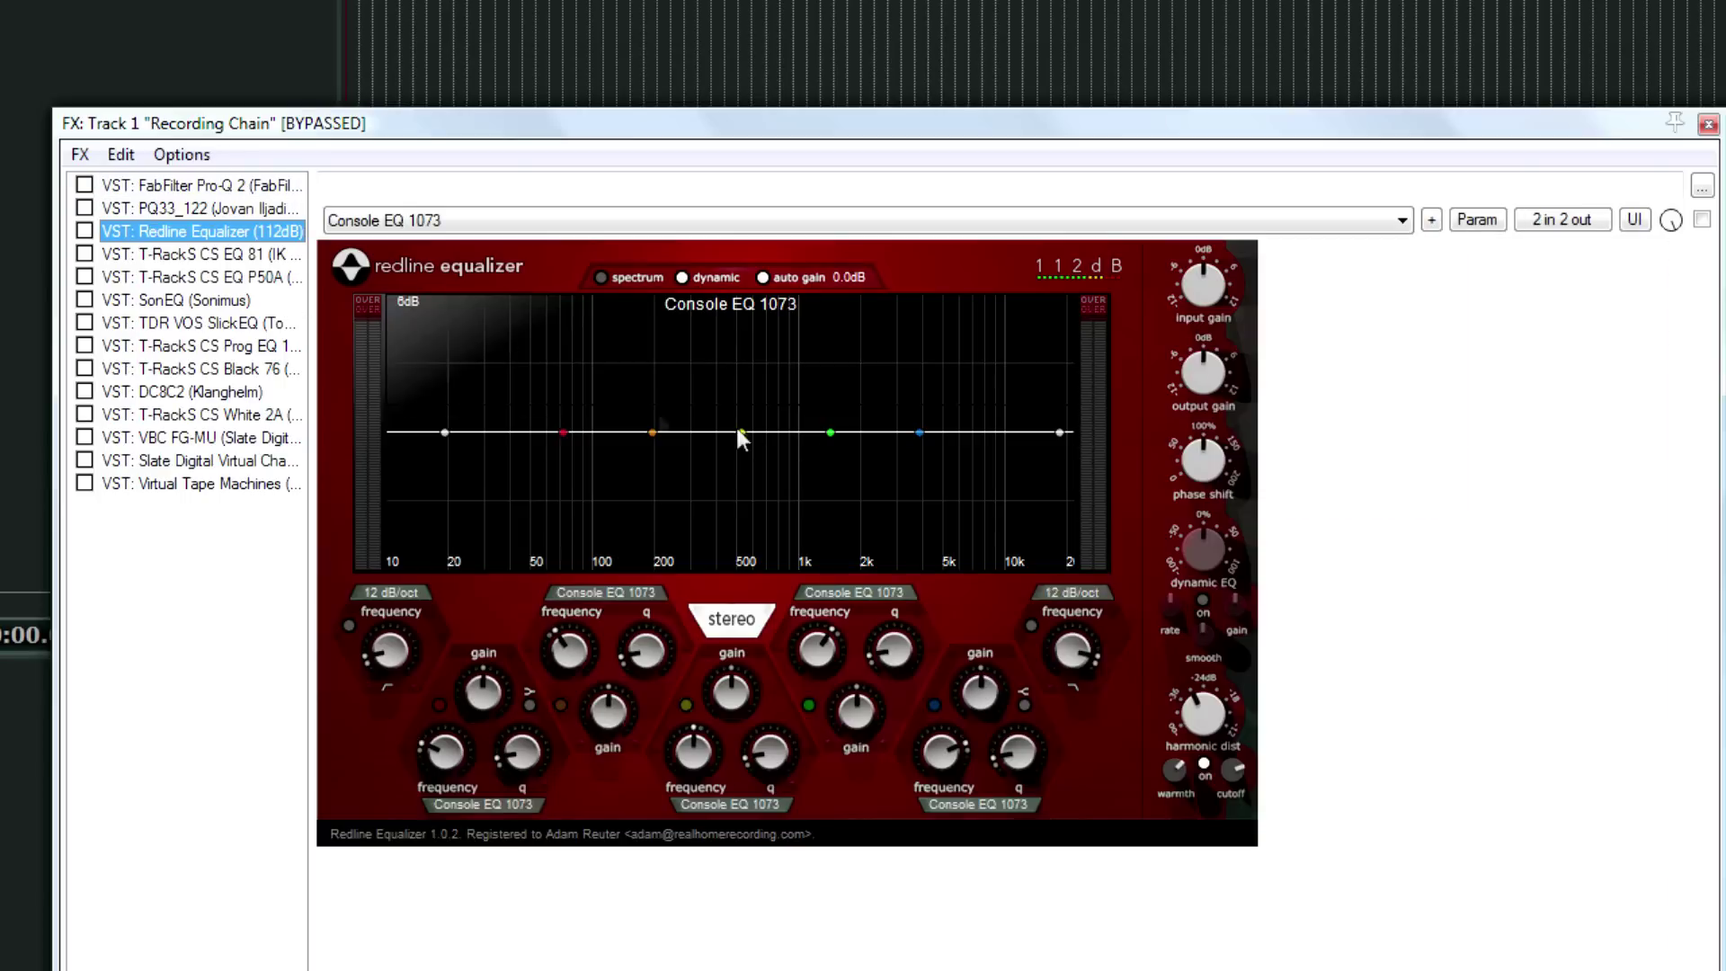
pyautogui.press('Down')
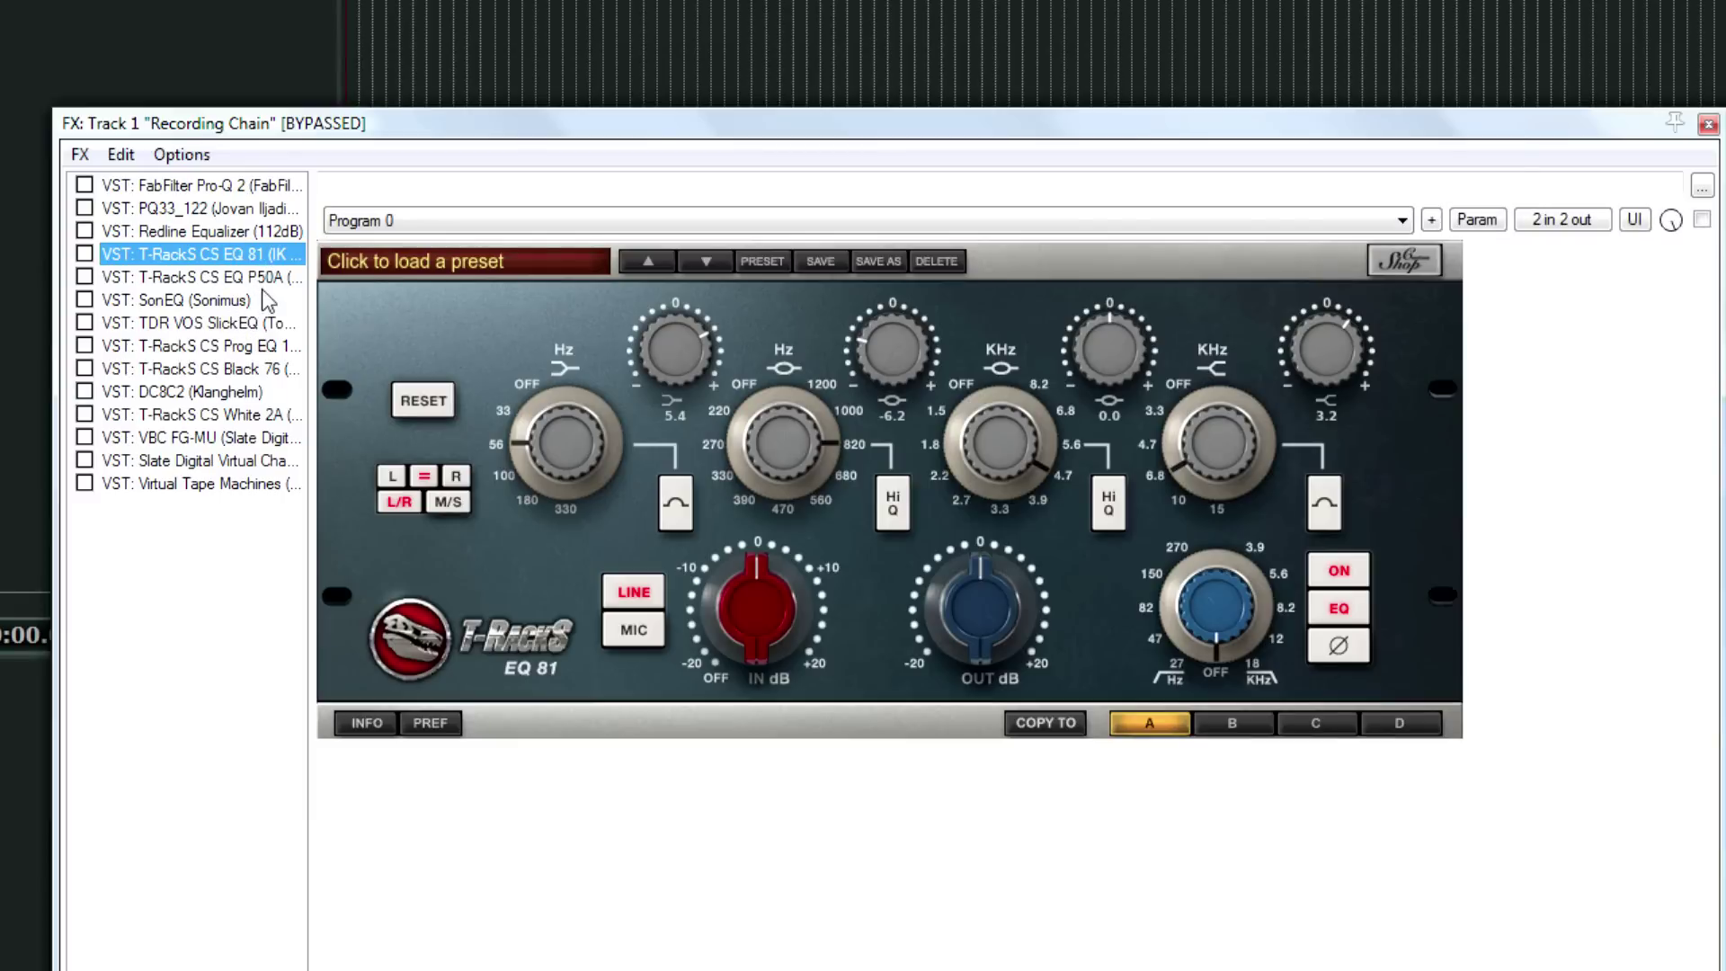
pyautogui.press('Down')
pyautogui.press('Down')
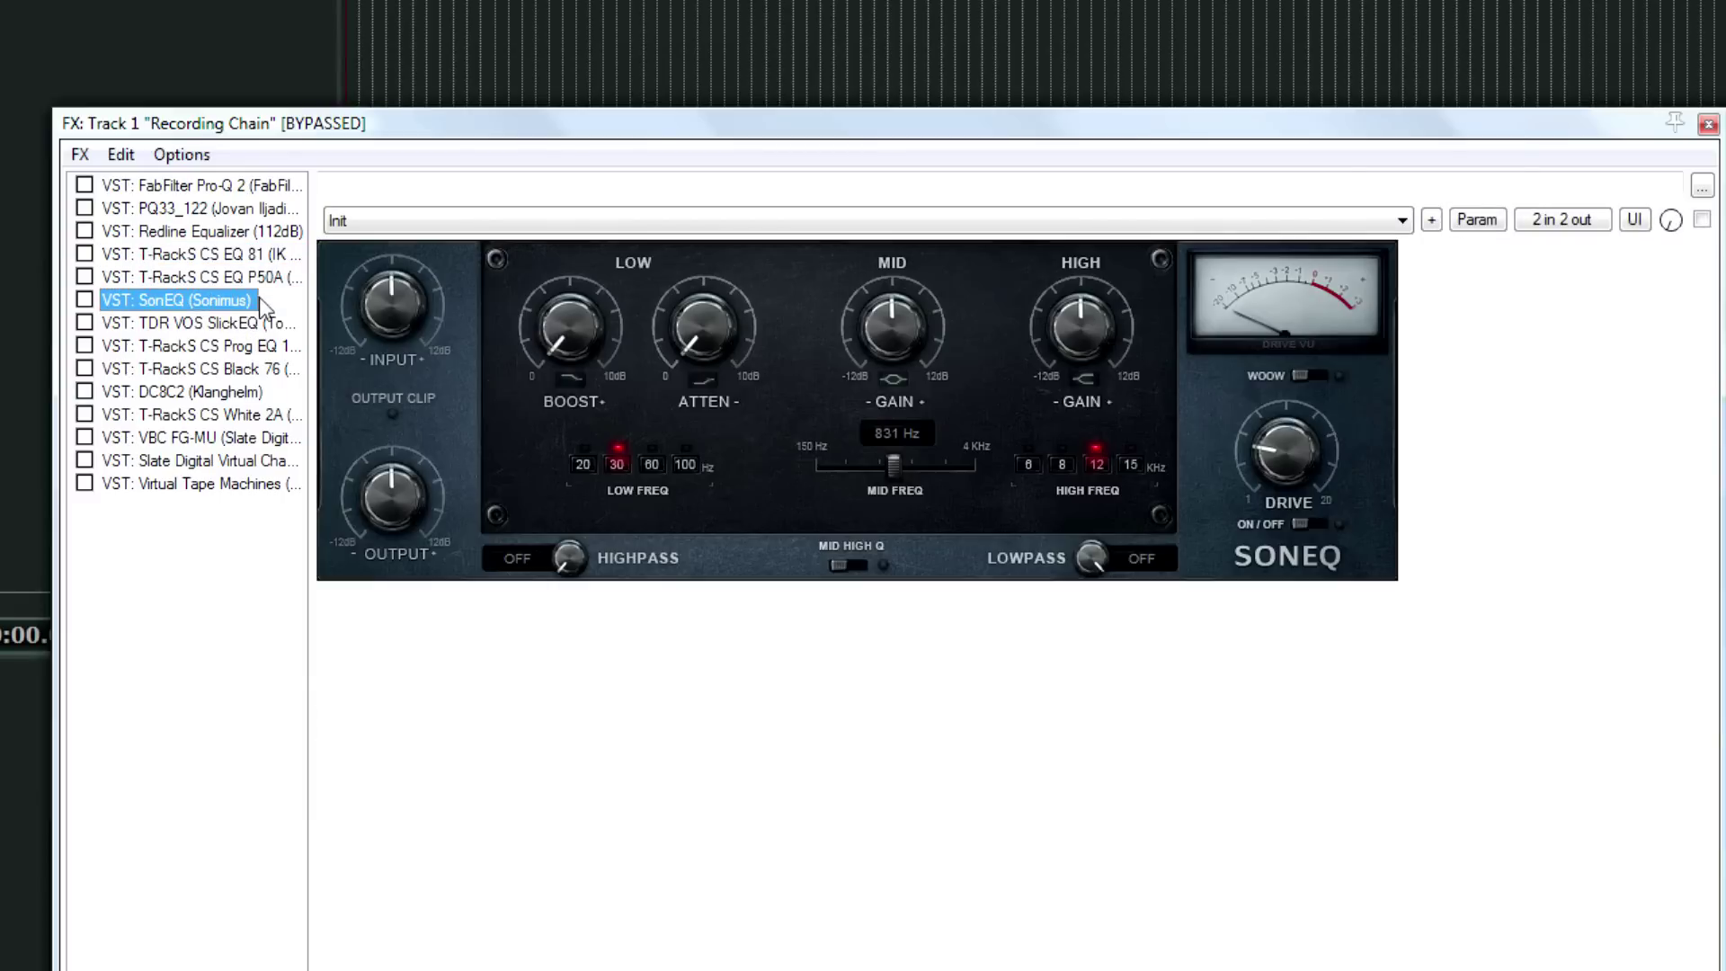
pyautogui.press('Down')
pyautogui.press('Down')
pyautogui.press('Up')
pyautogui.click(223, 299)
# Step: On the TDR VOS SlickEQ, turn off automatic output gain and show the available output stage options
pyautogui.press('Down')
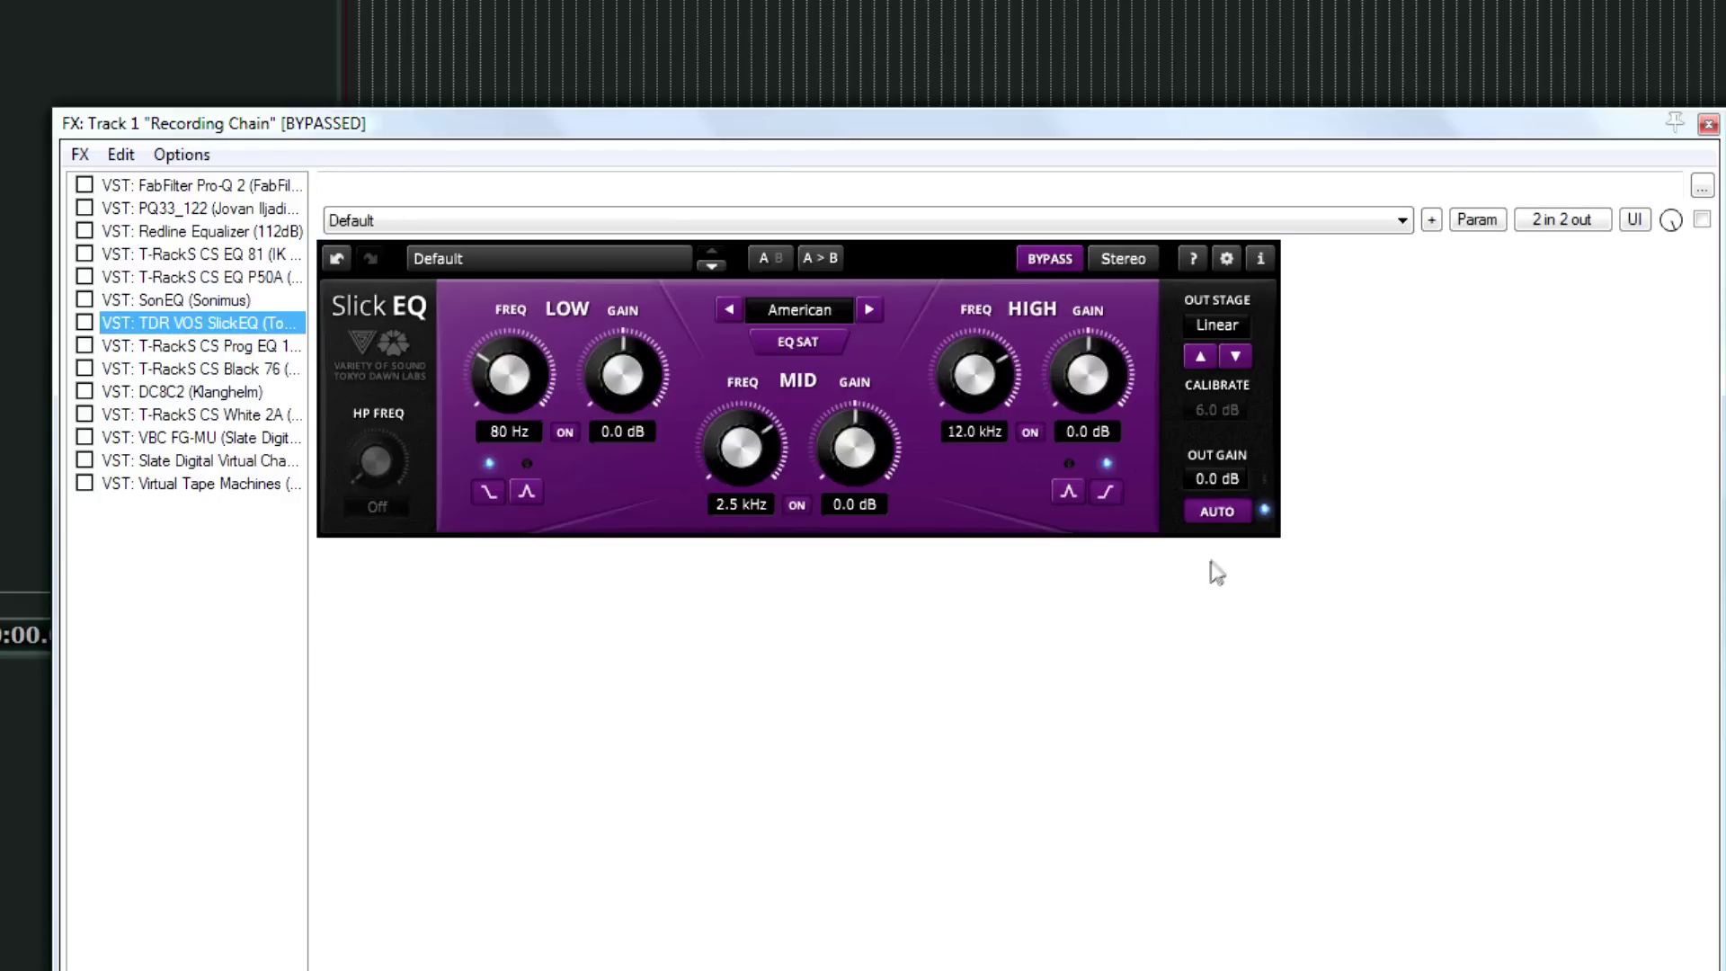
pyautogui.click(1210, 519)
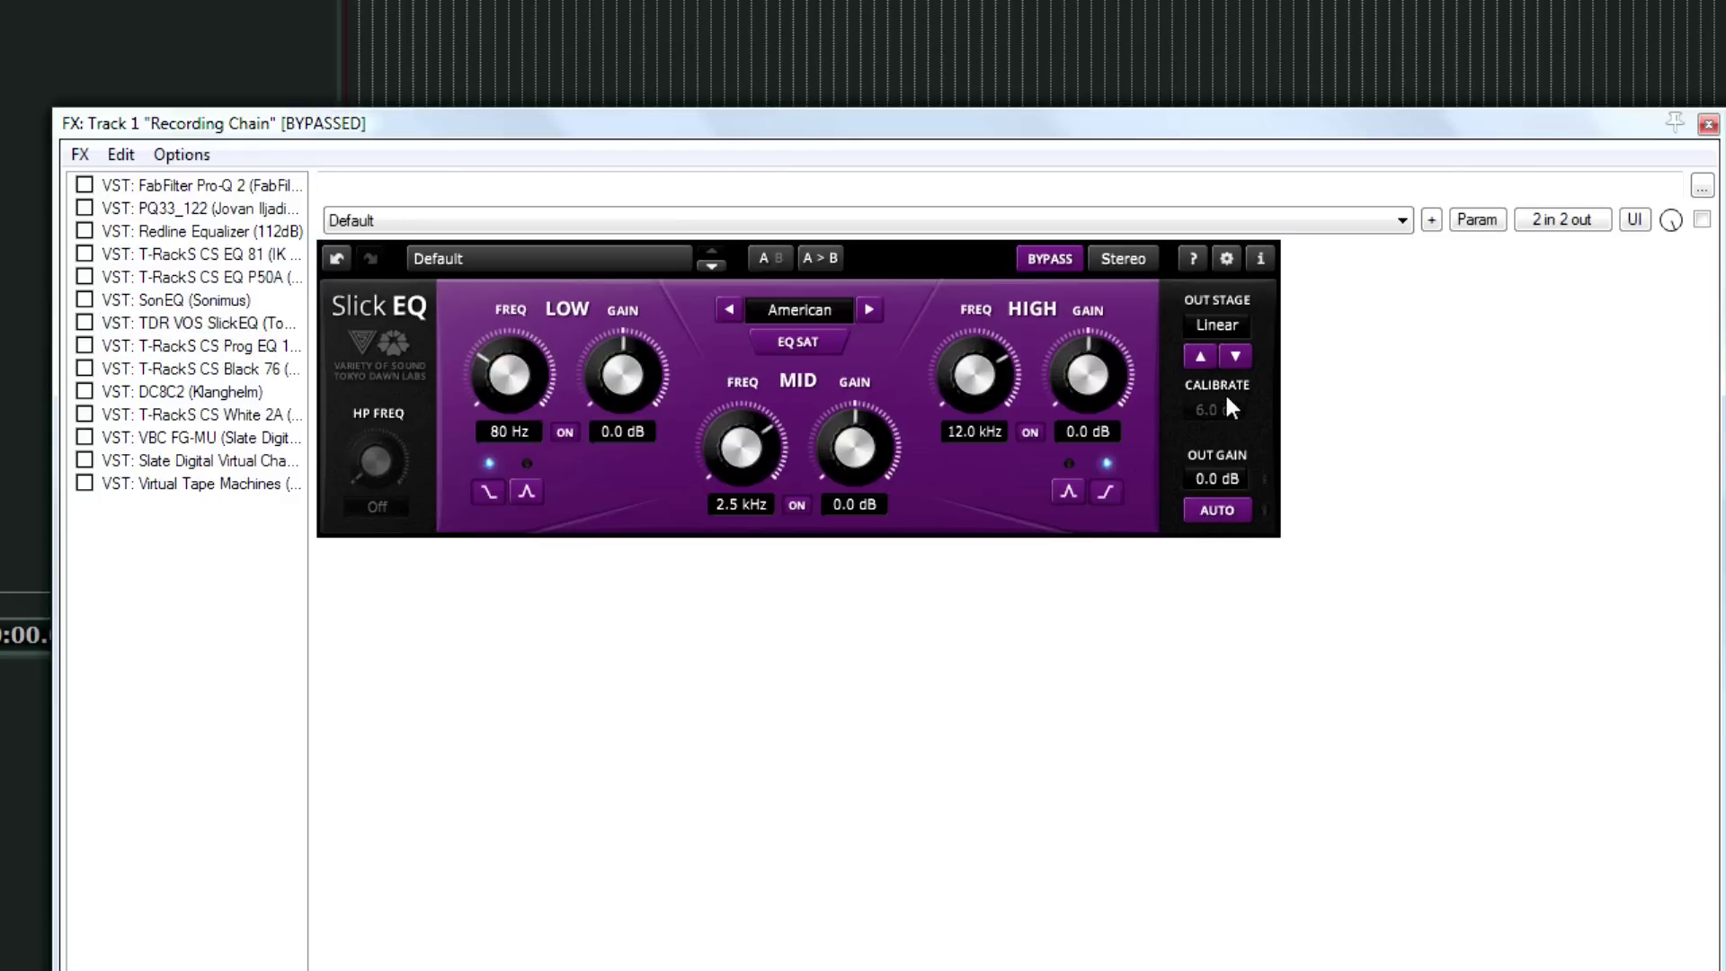
pyautogui.click(1223, 327)
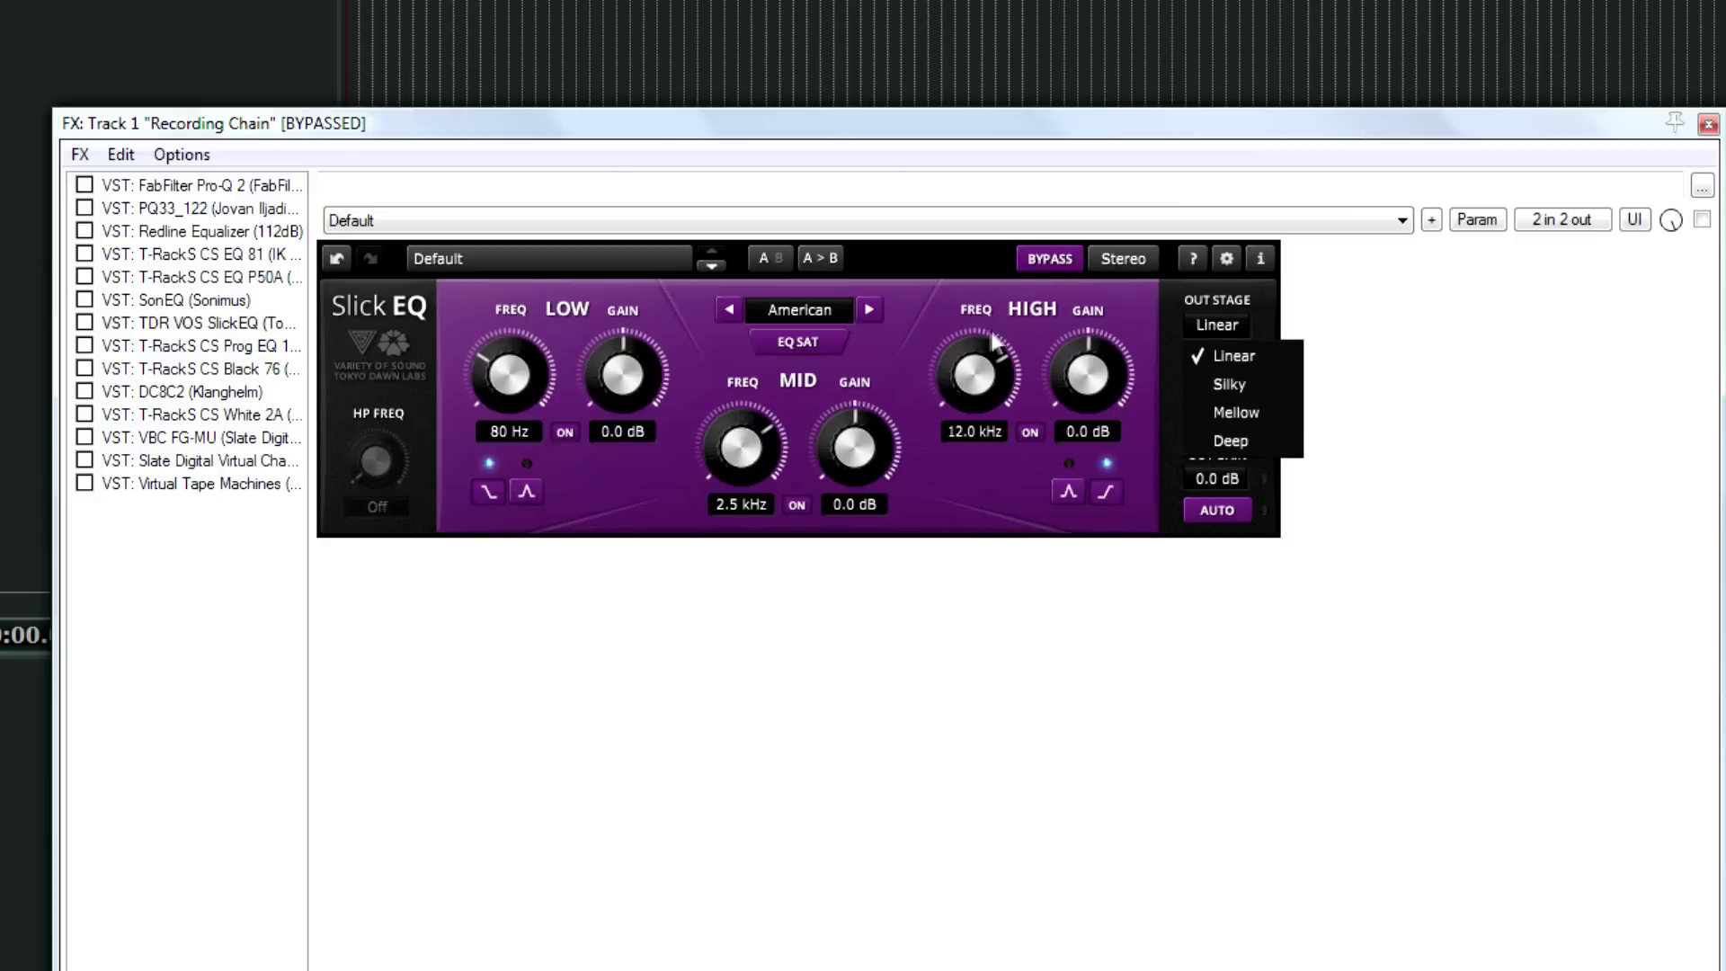
# Step: Cycle through SlickEQ's EQ models, choose British, and set the high-pass frequency to 51 Hz
pyautogui.click(869, 310)
pyautogui.click(869, 309)
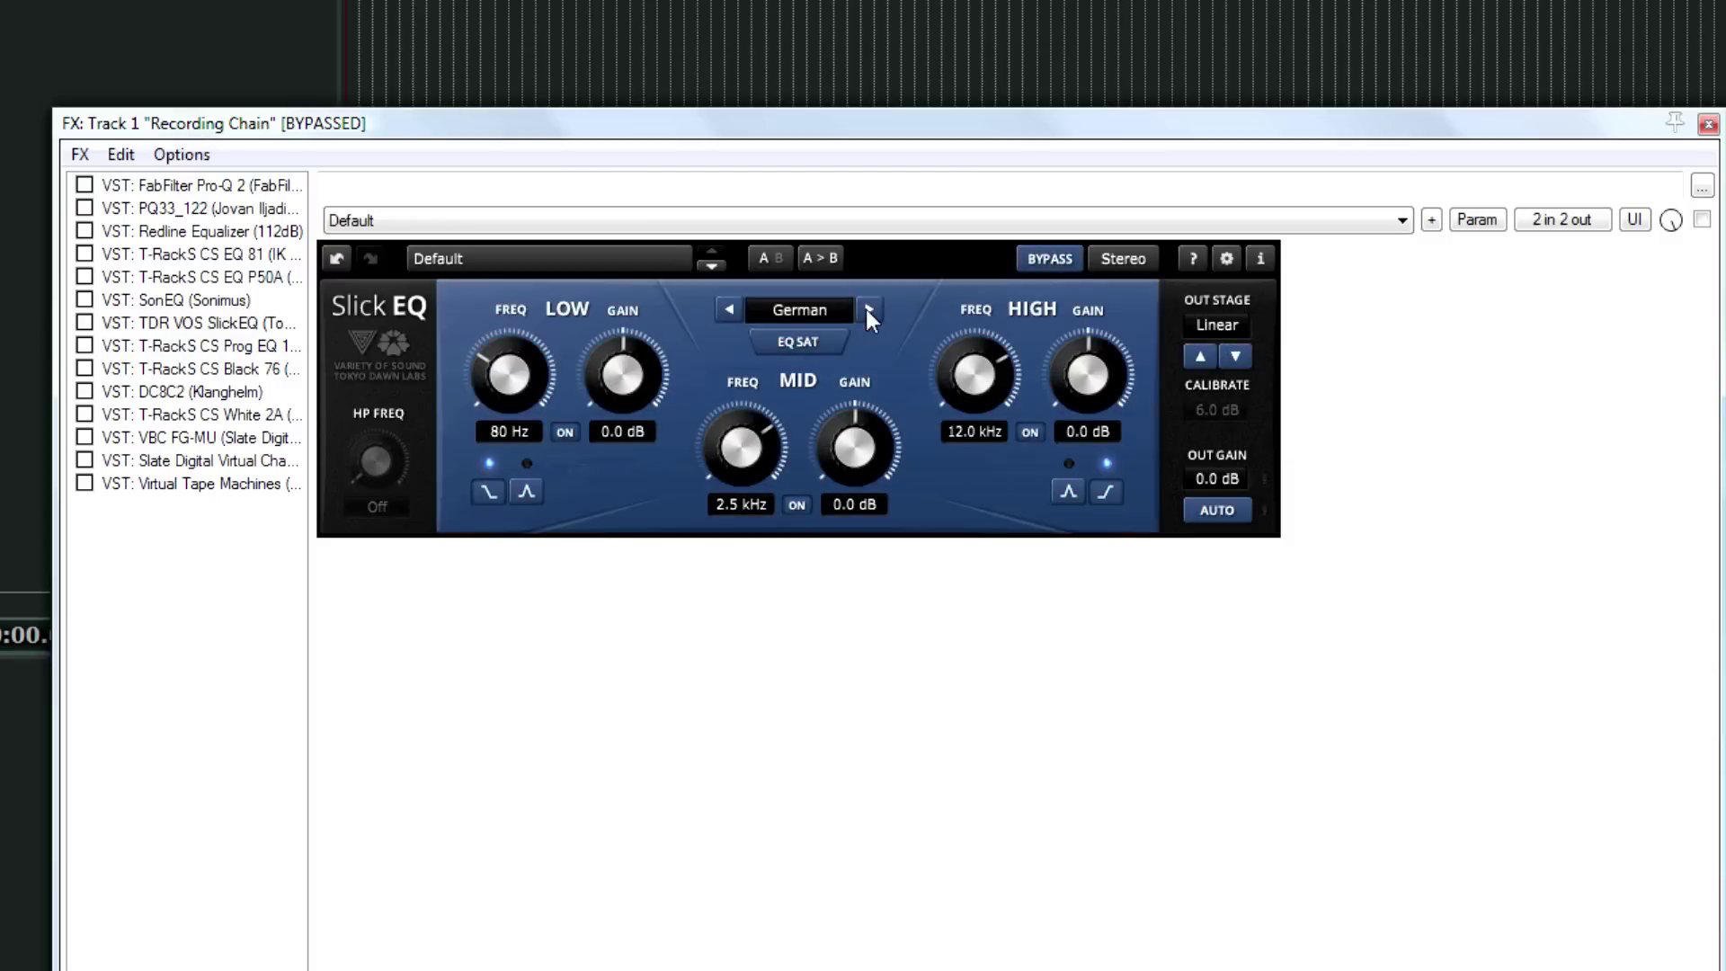
pyautogui.click(869, 310)
pyautogui.click(869, 309)
pyautogui.click(868, 310)
pyautogui.click(868, 310)
pyautogui.click(869, 310)
pyautogui.click(869, 310)
pyautogui.click(869, 310)
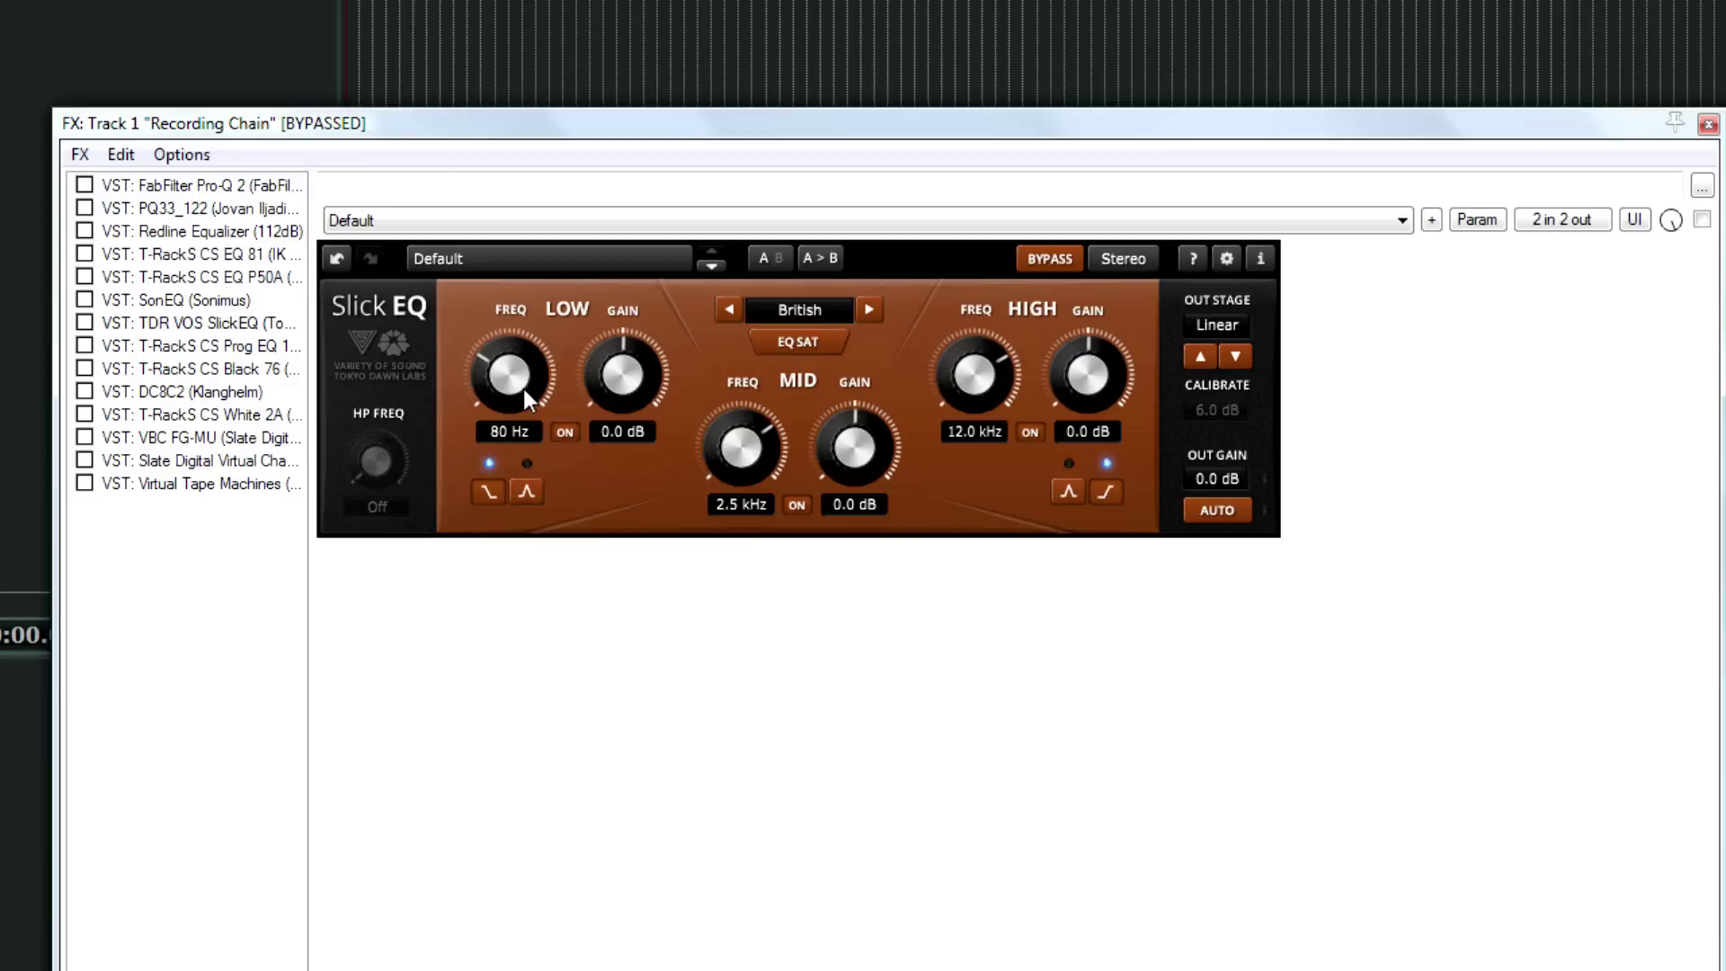
pyautogui.click(266, 324)
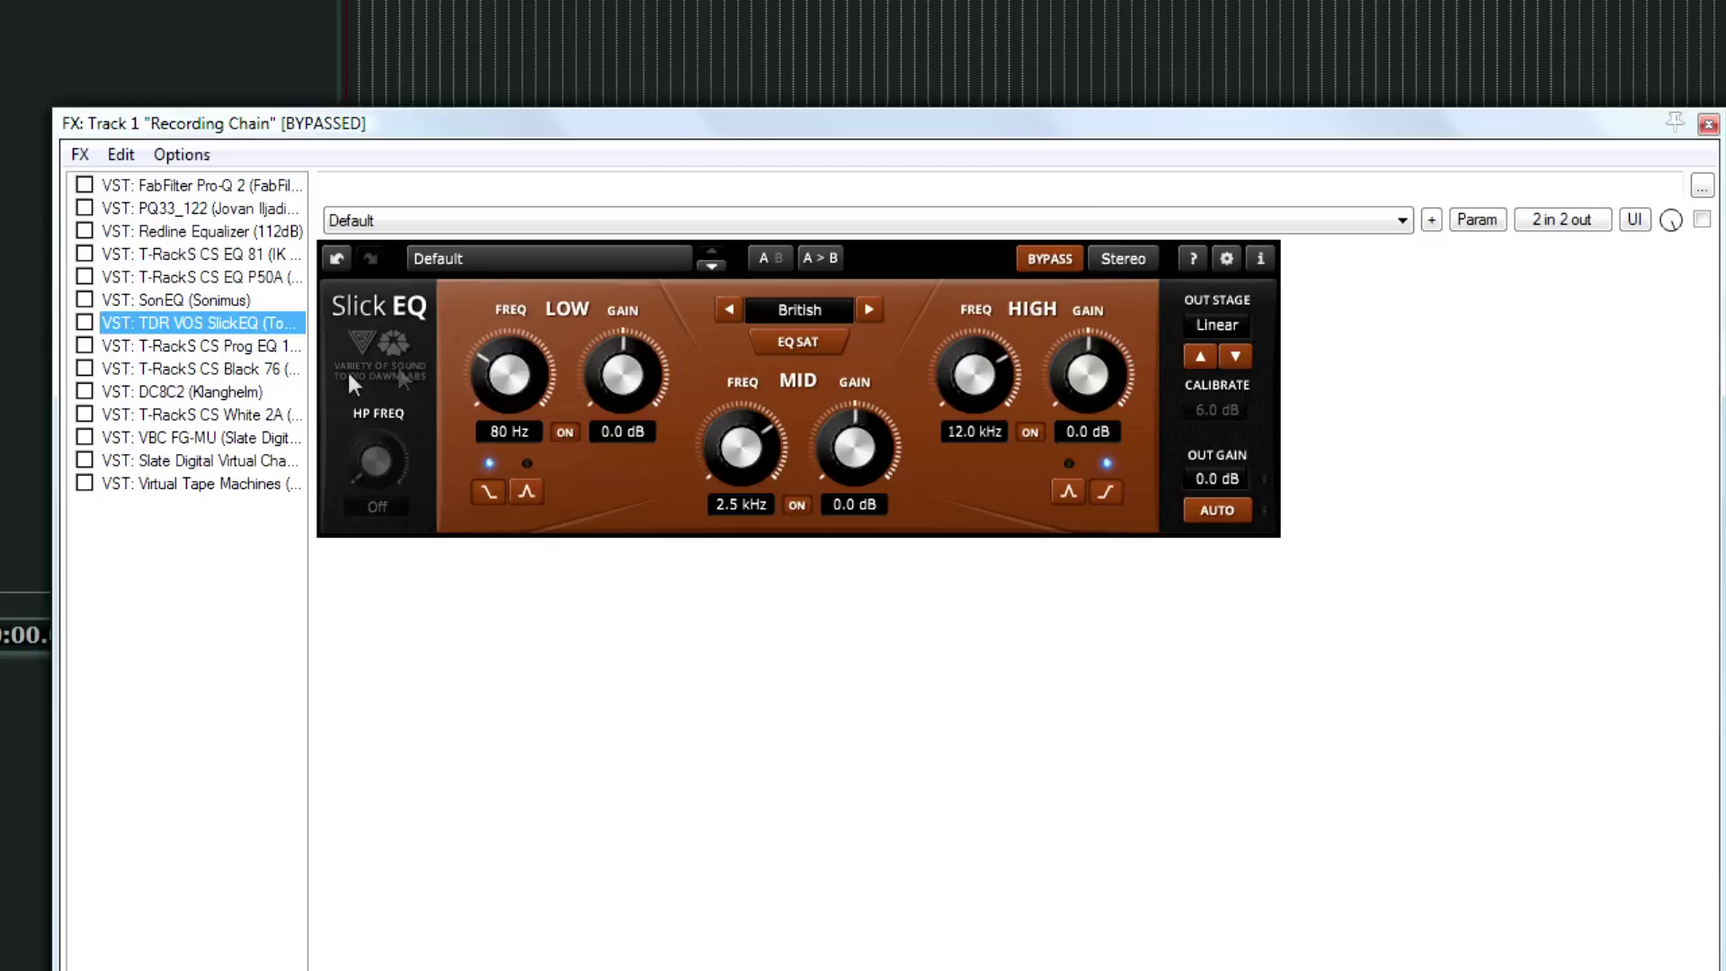
pyautogui.moveTo(369, 483); pyautogui.dragTo(365, 440)
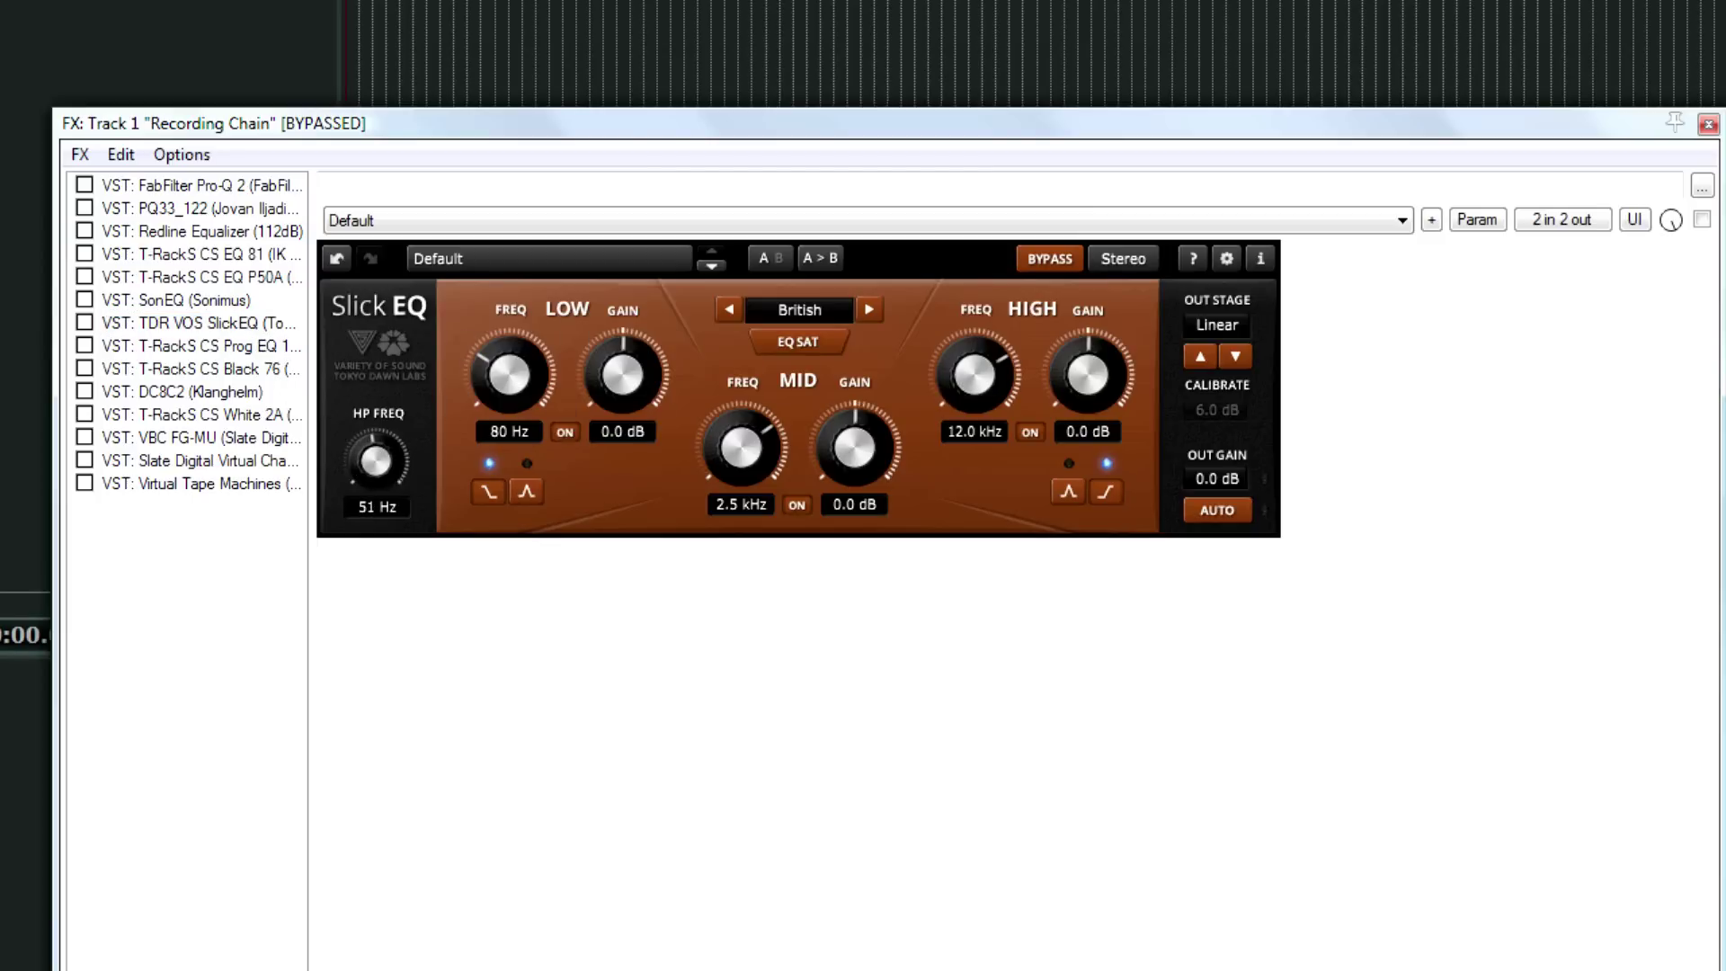
# Step: Examine the T-RackS Prog EQ and compare the Black 76, DC8C2 and White 2A compressors in the chain
pyautogui.click(189, 345)
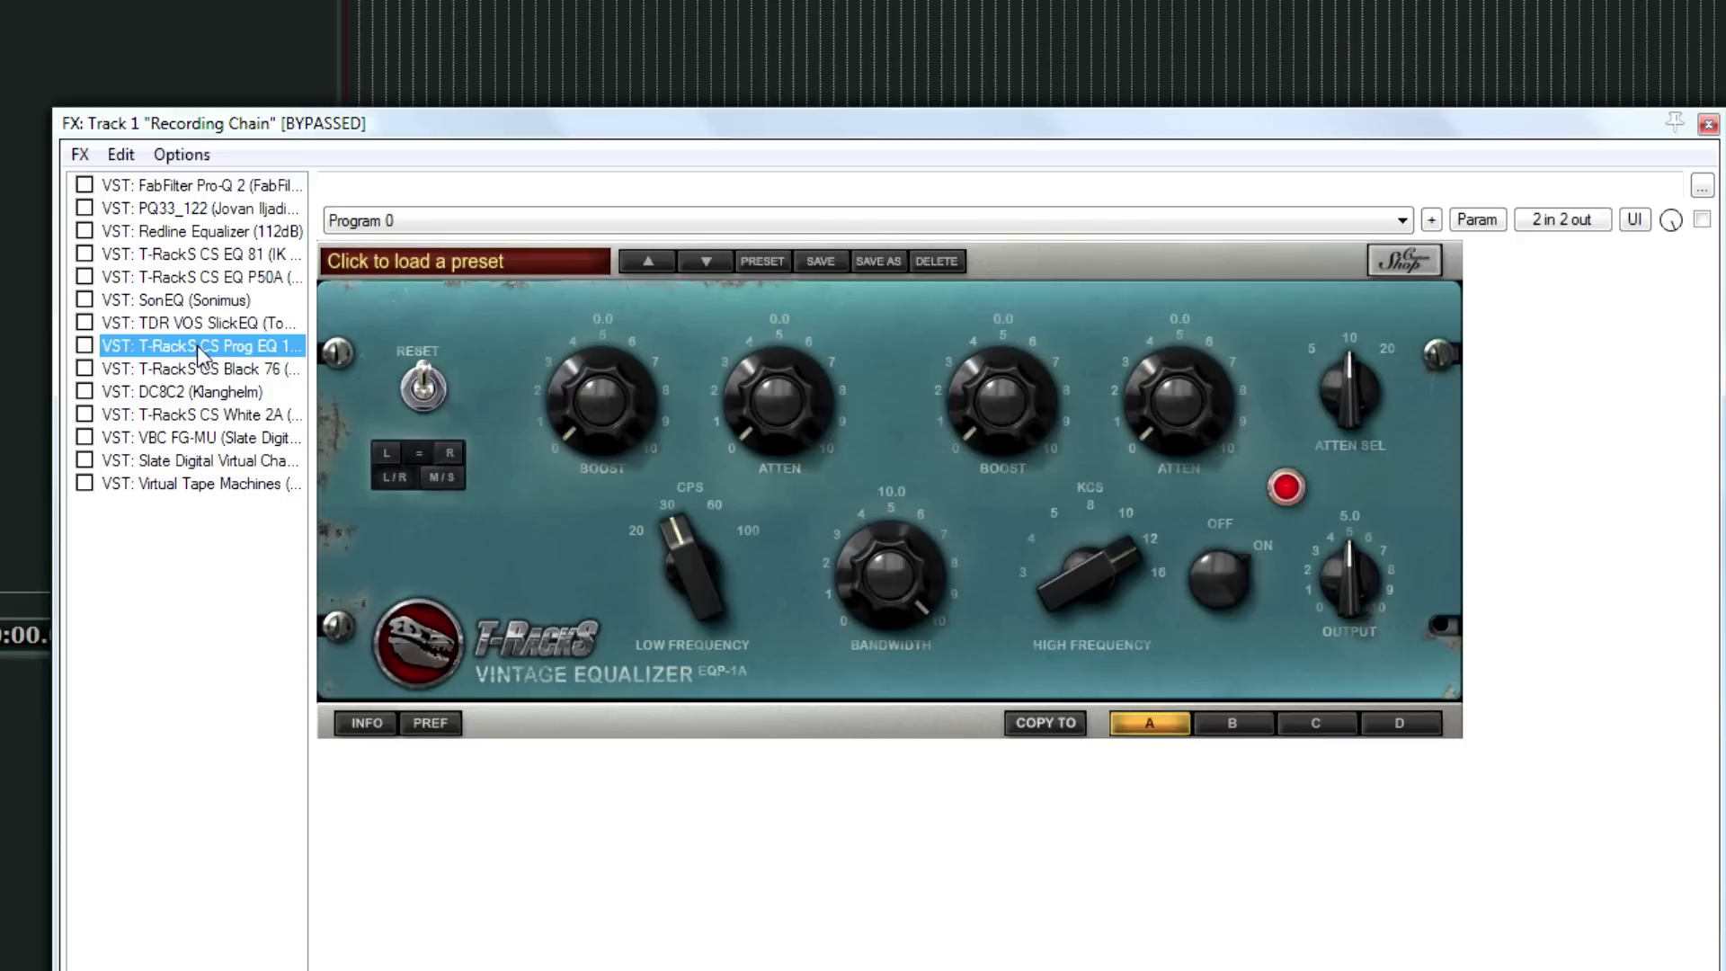
pyautogui.click(198, 369)
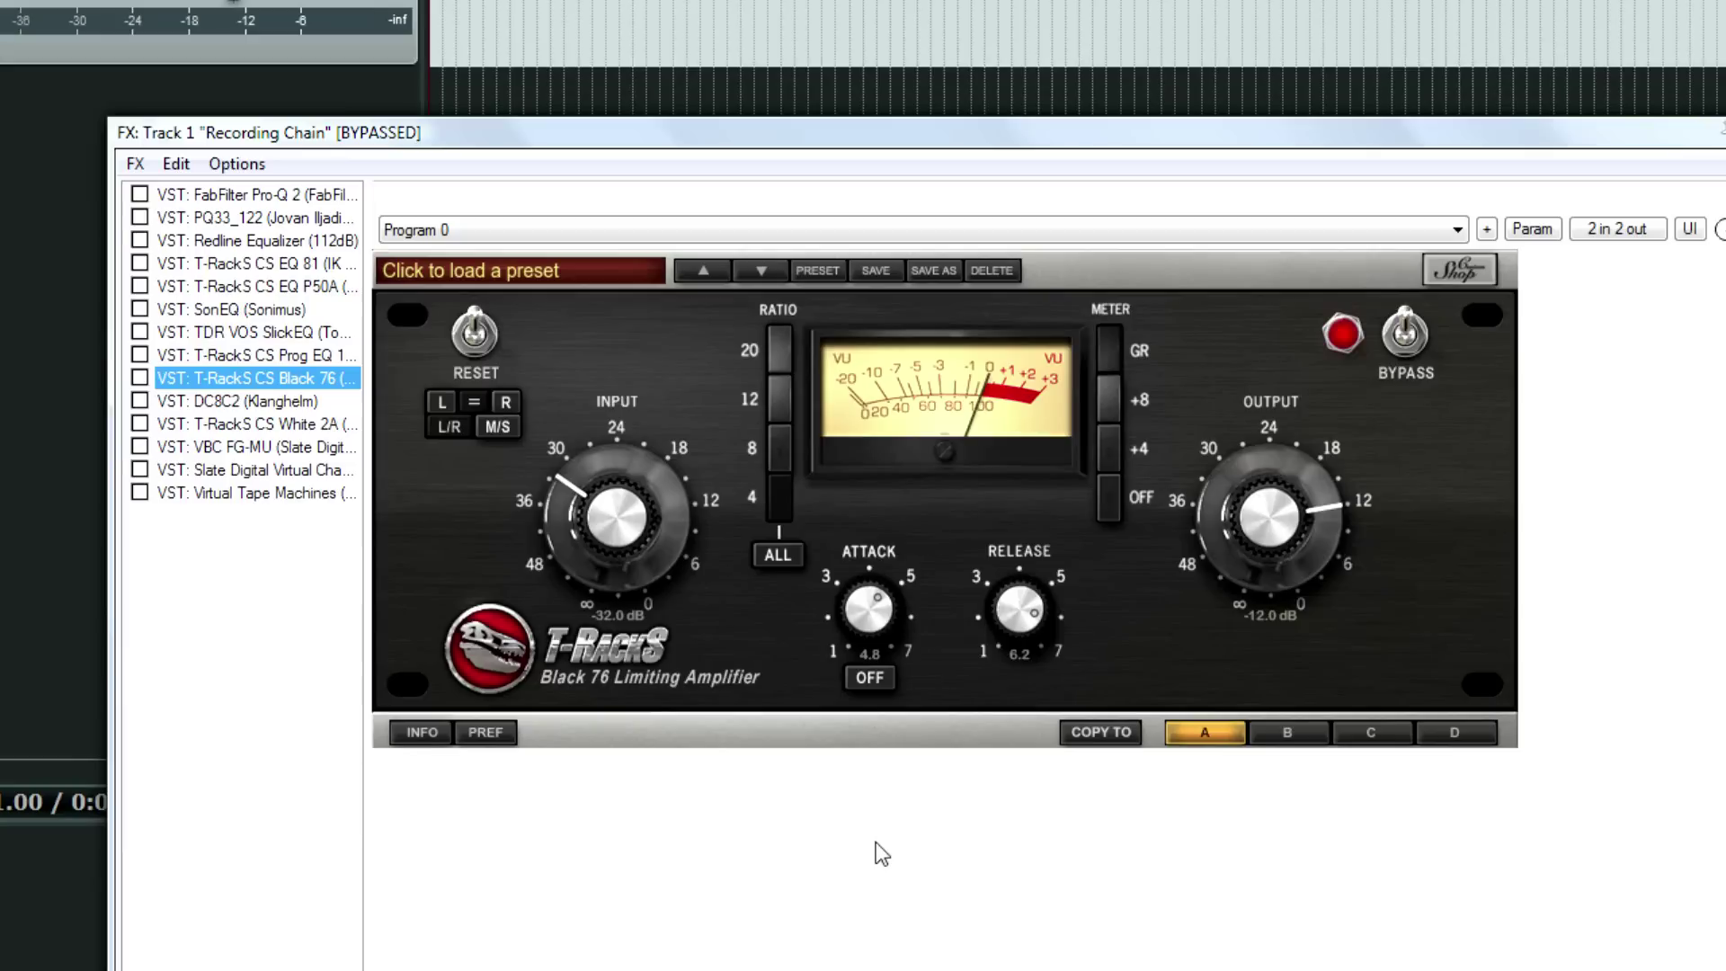
pyautogui.click(251, 405)
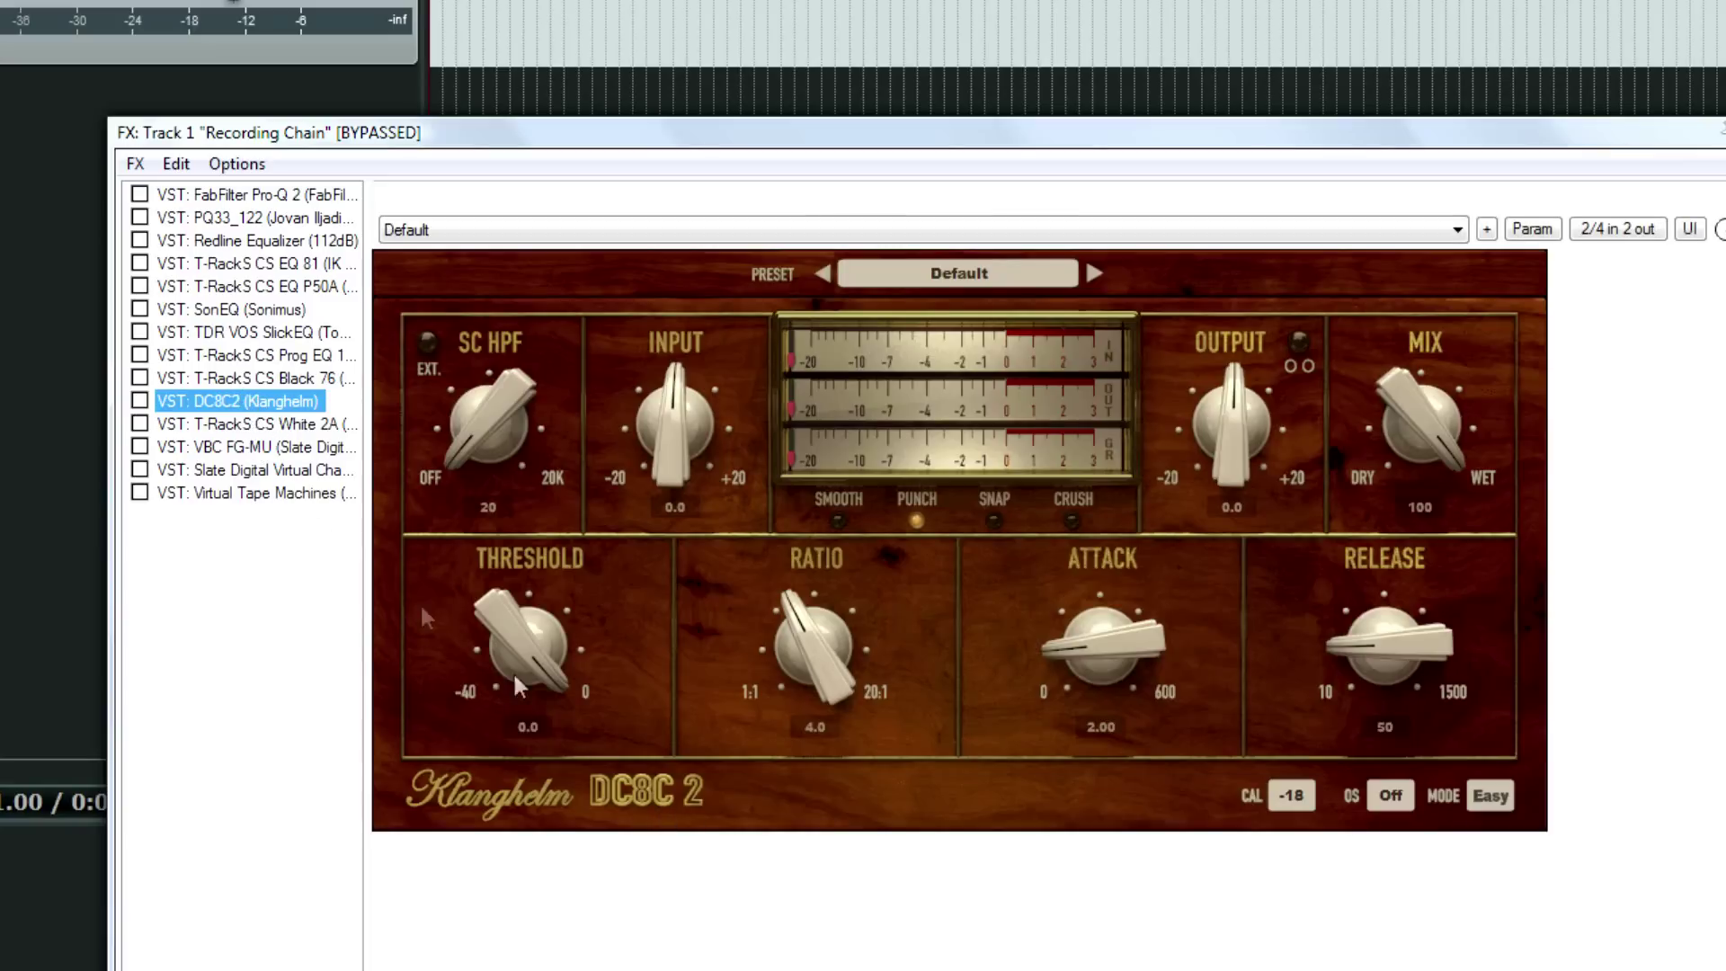
pyautogui.click(297, 382)
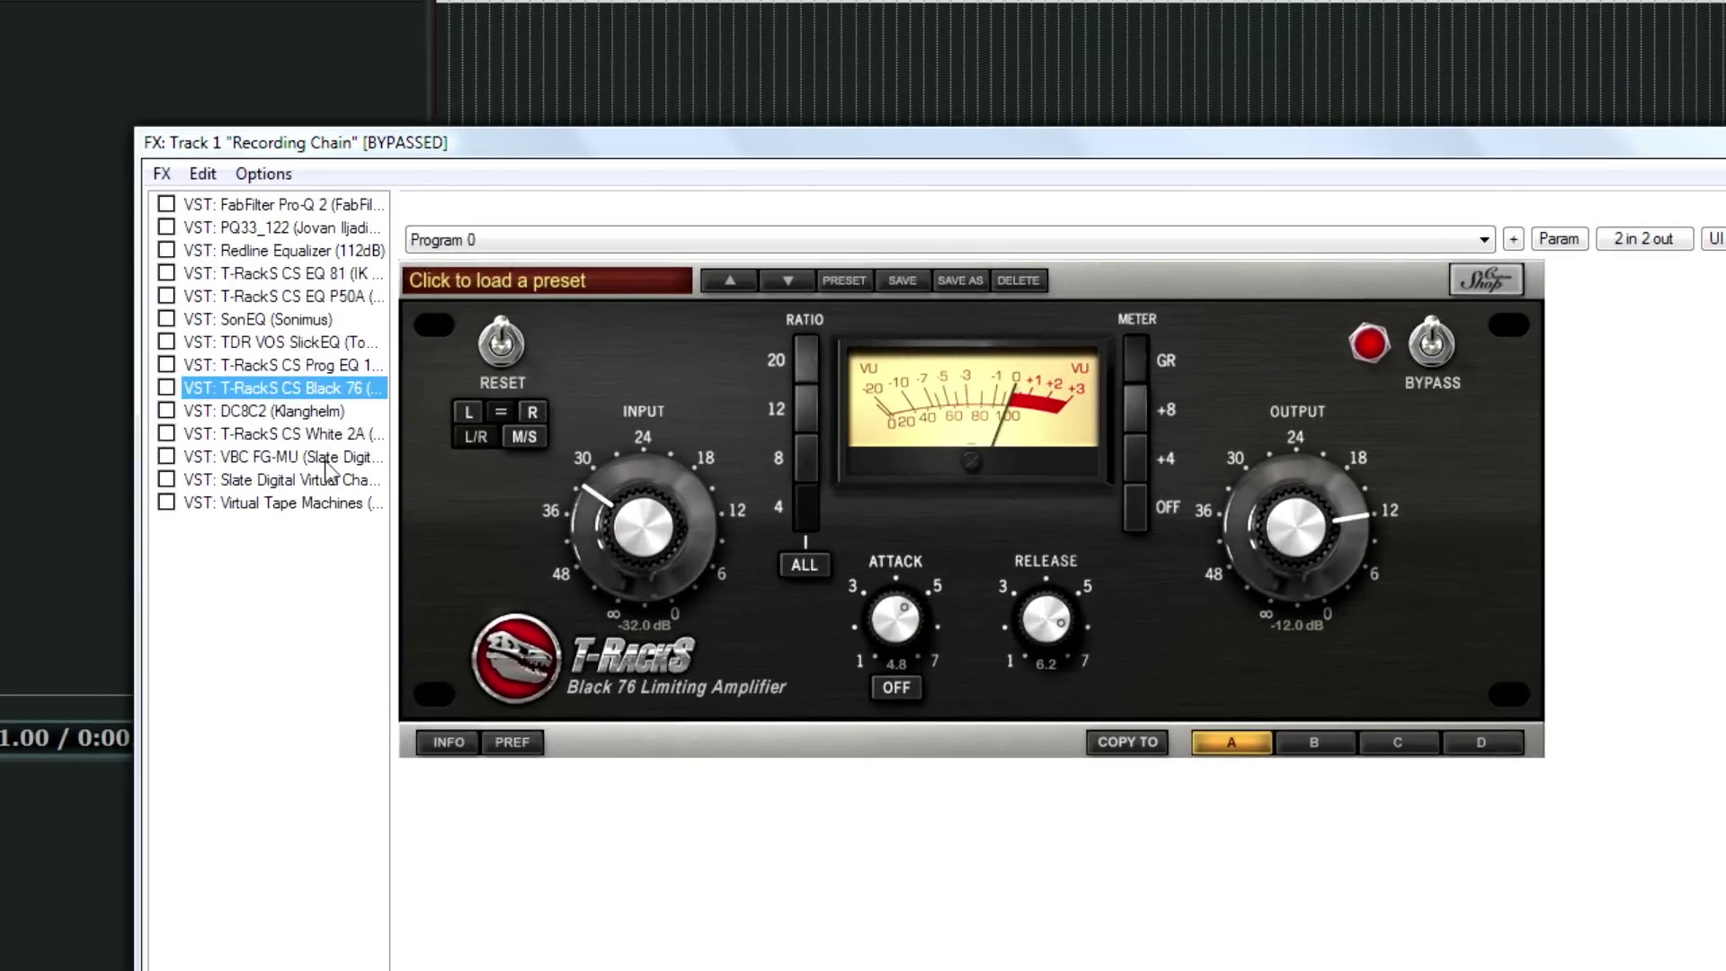
pyautogui.click(330, 435)
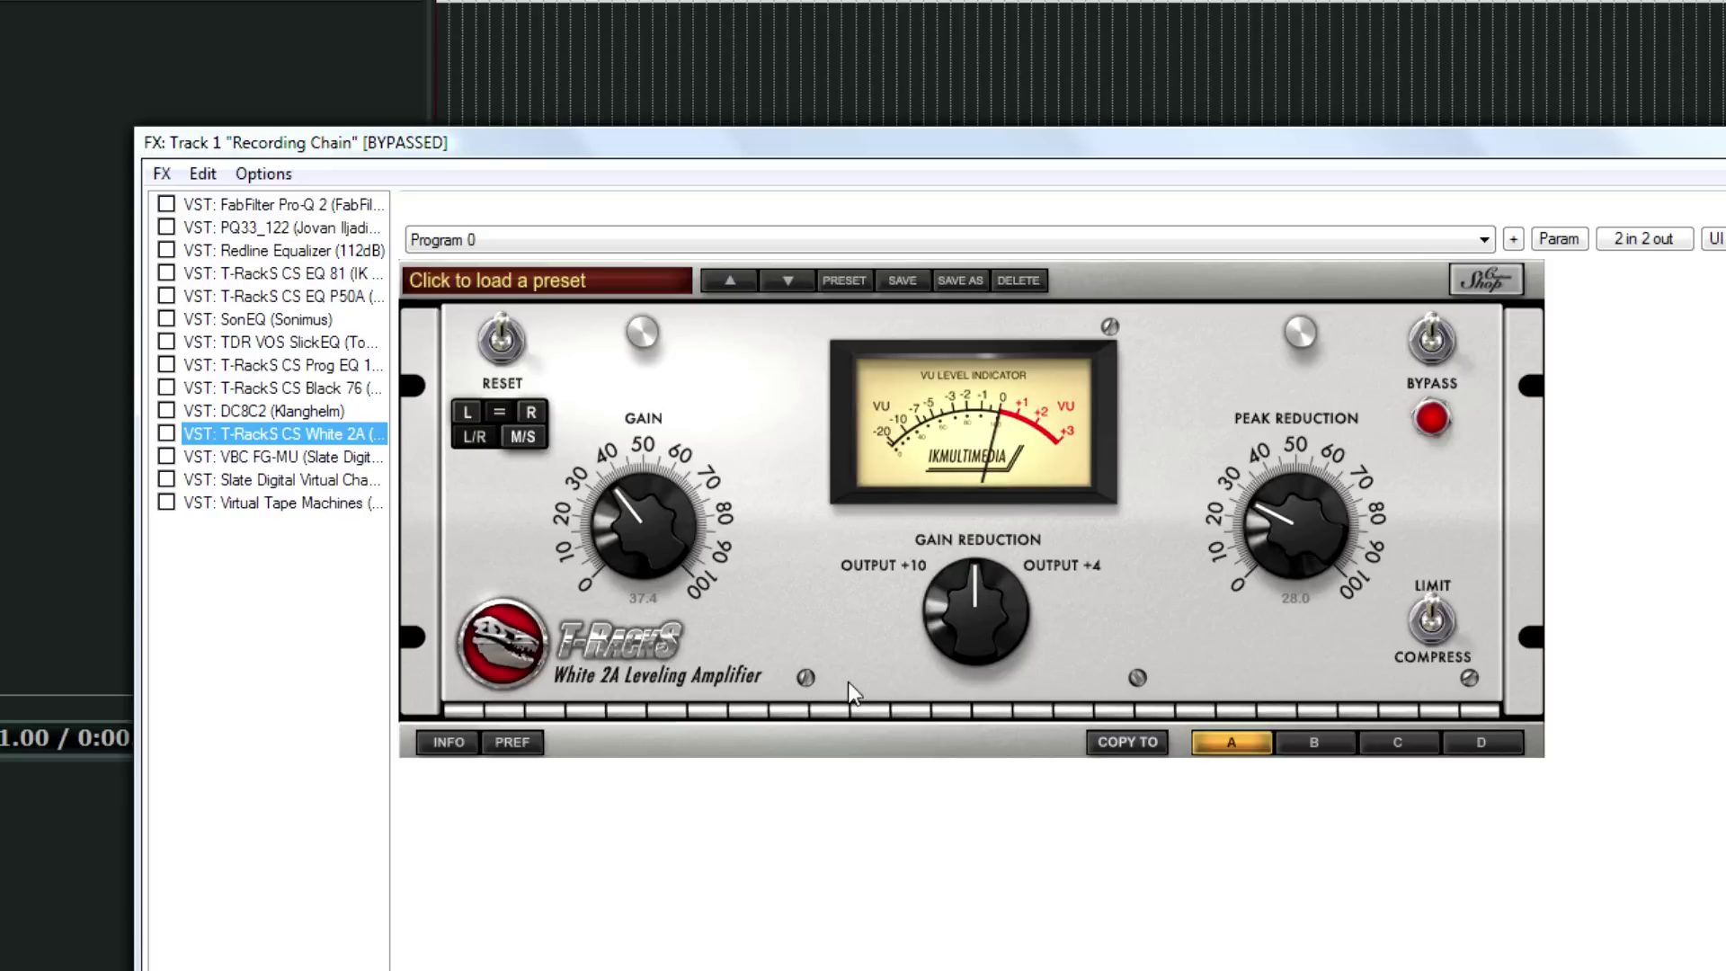
pyautogui.click(295, 388)
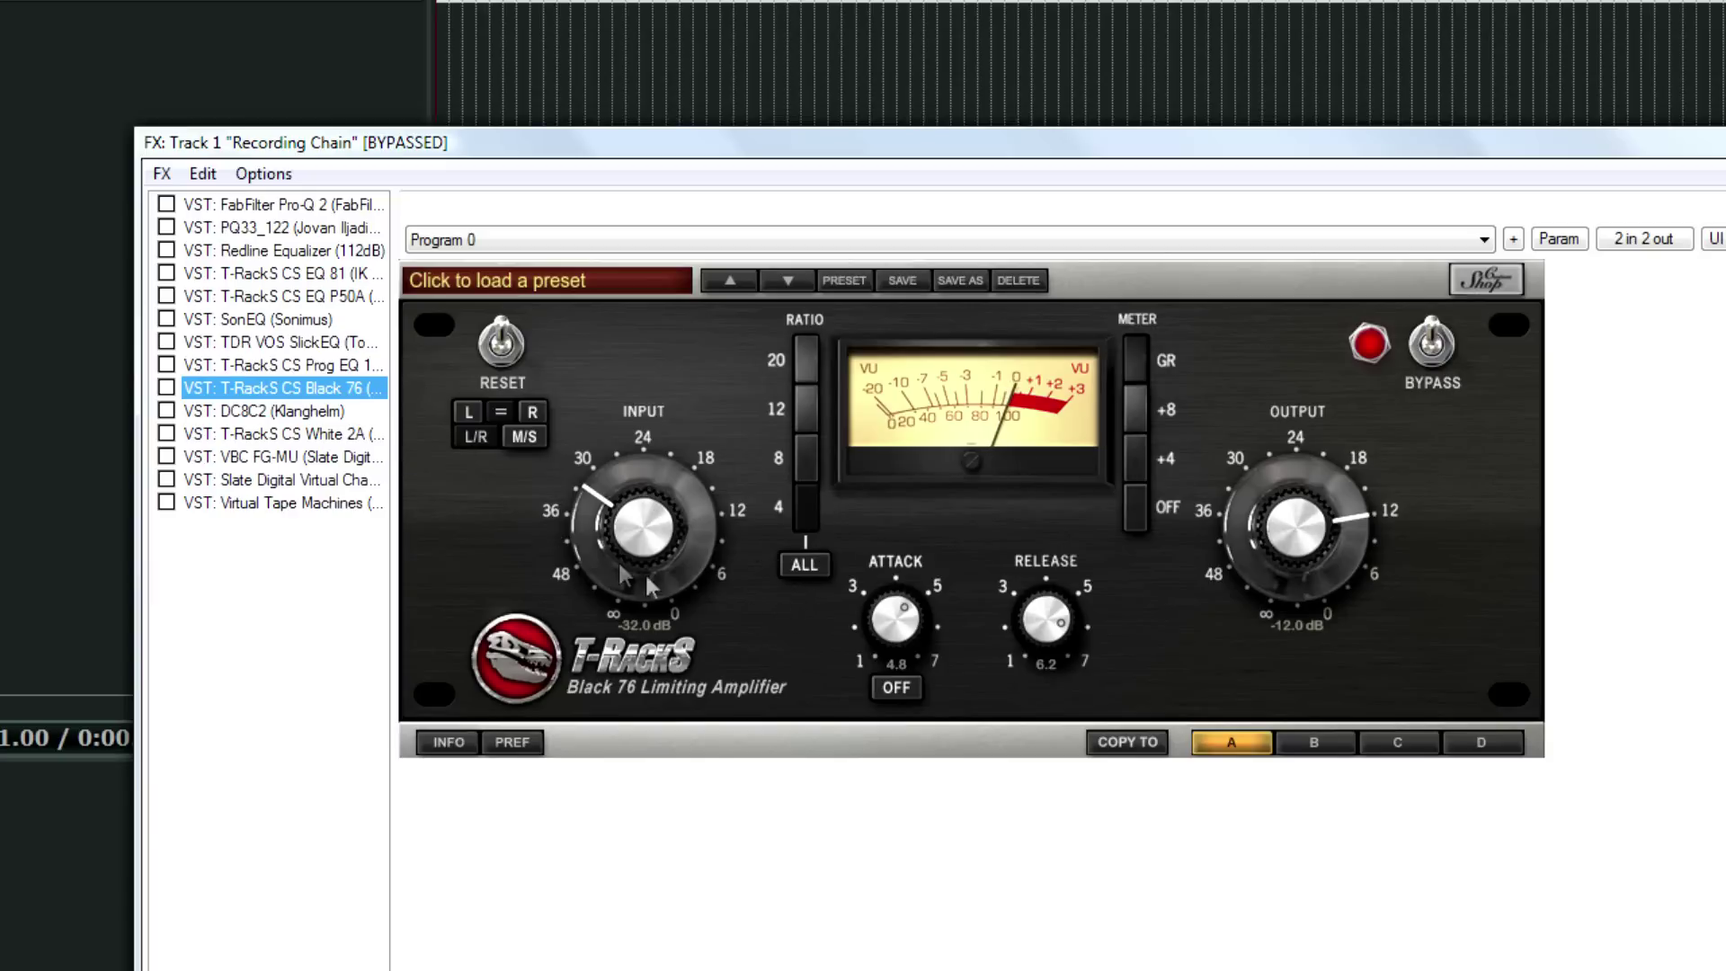
pyautogui.click(321, 439)
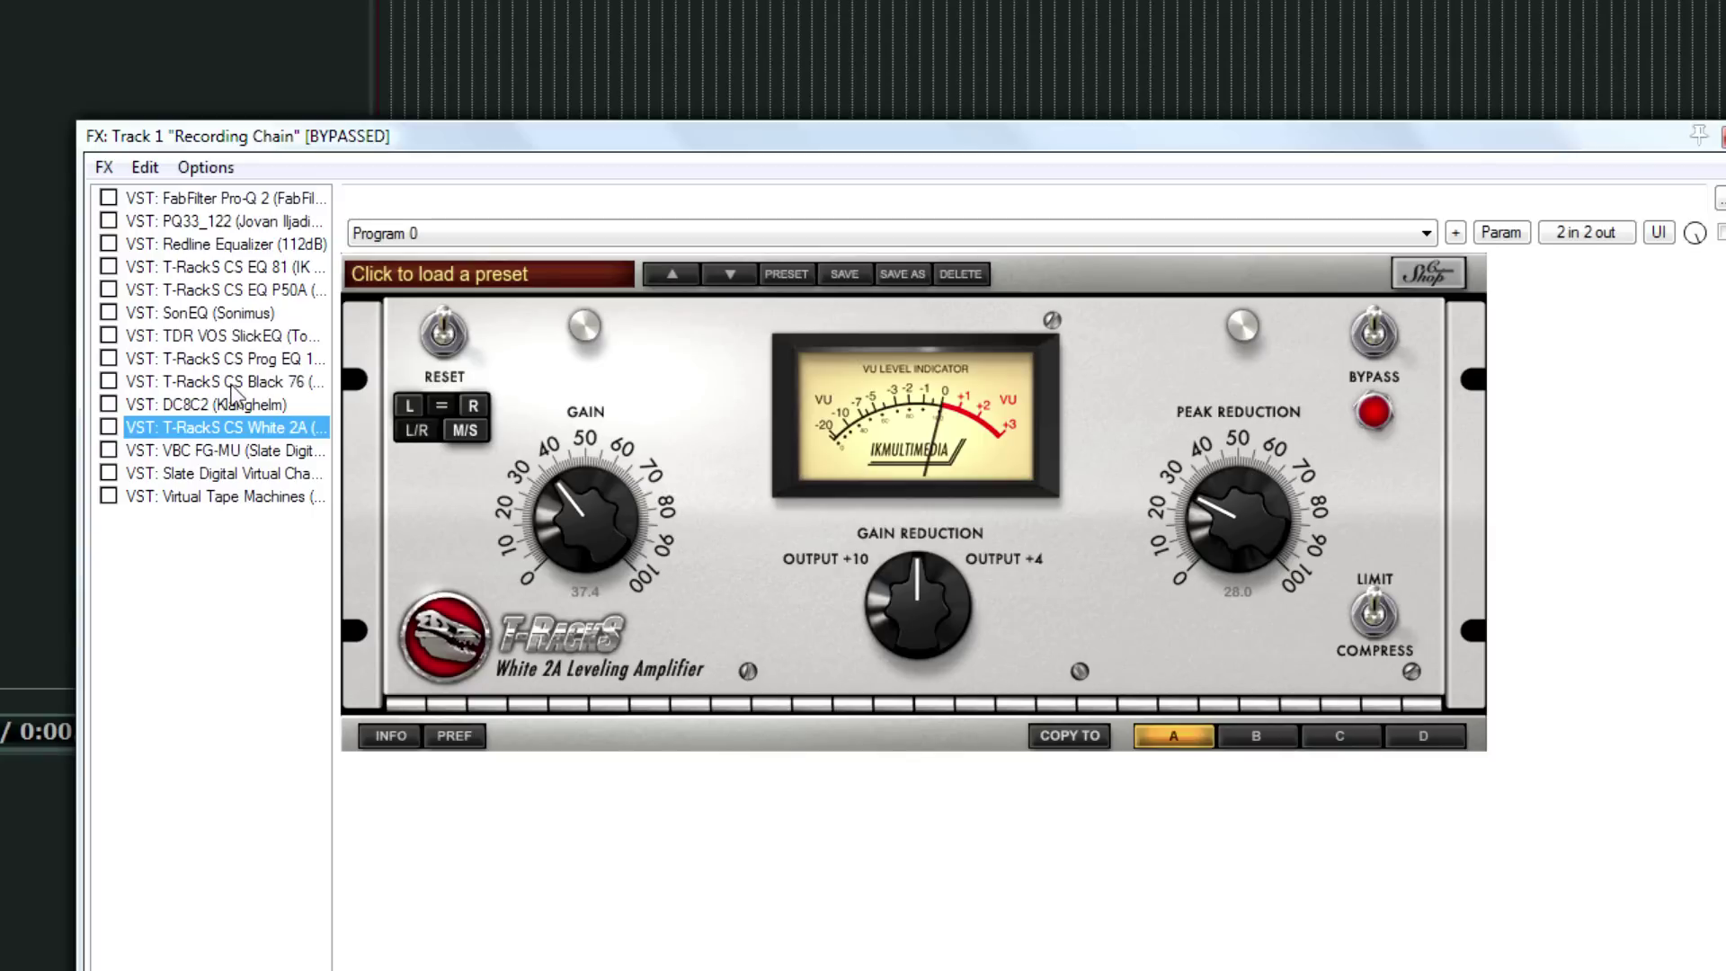
pyautogui.click(231, 385)
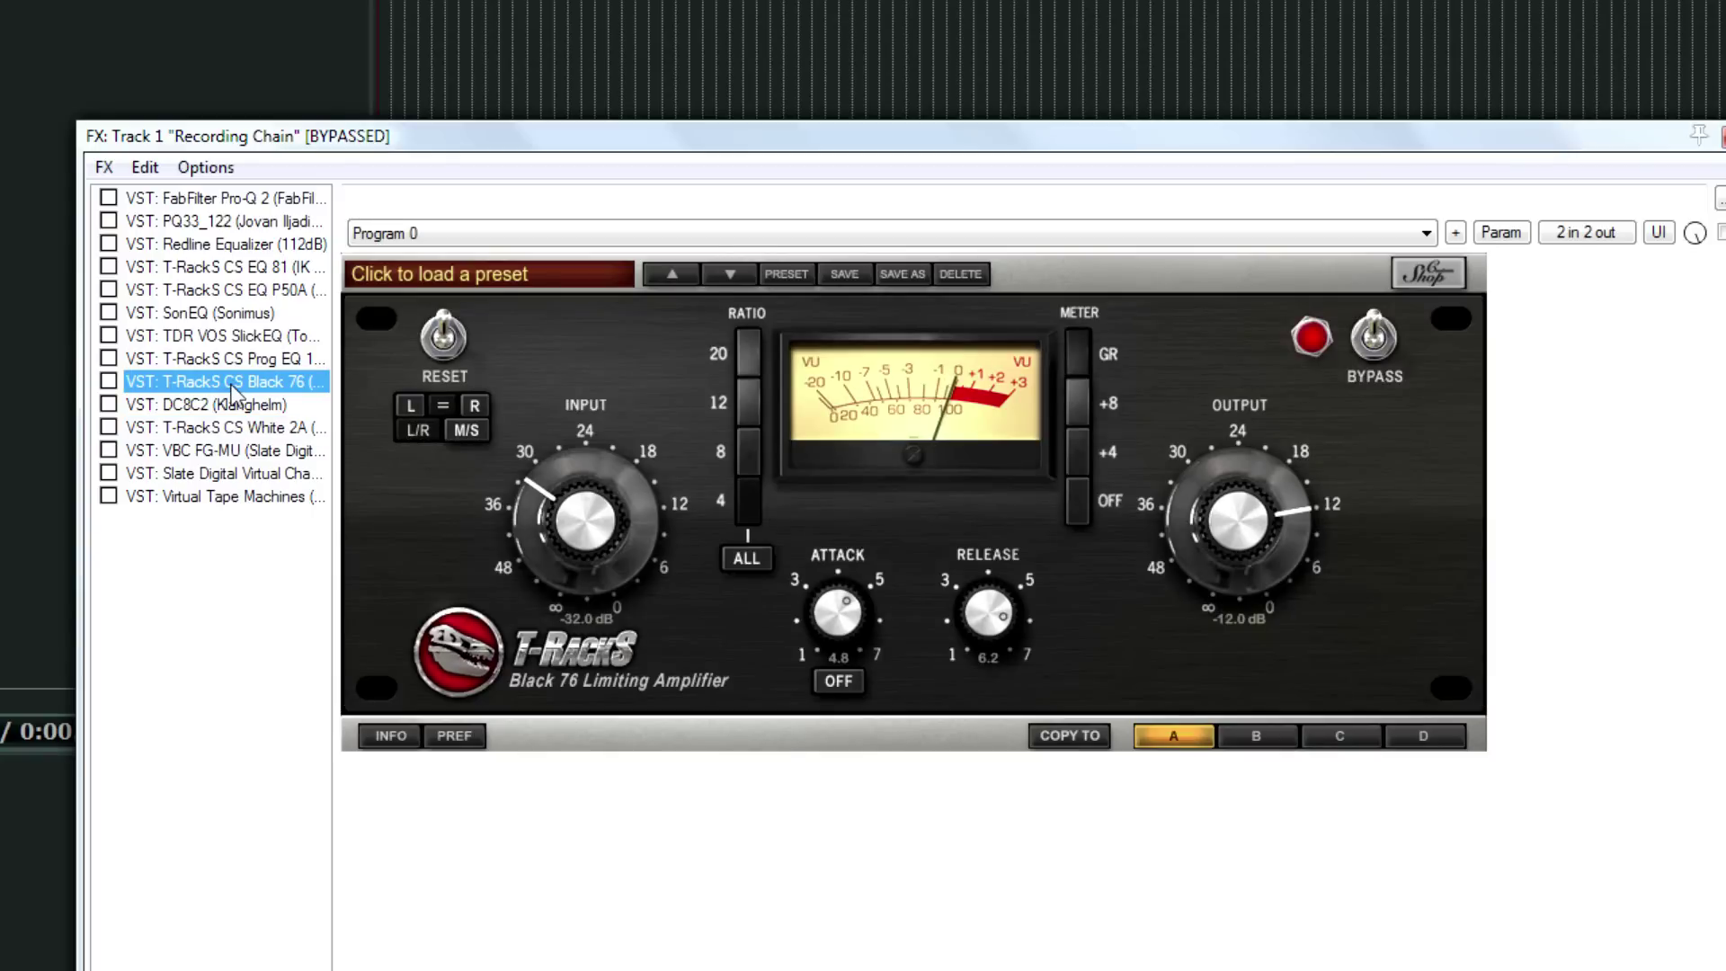
pyautogui.click(239, 406)
pyautogui.click(236, 428)
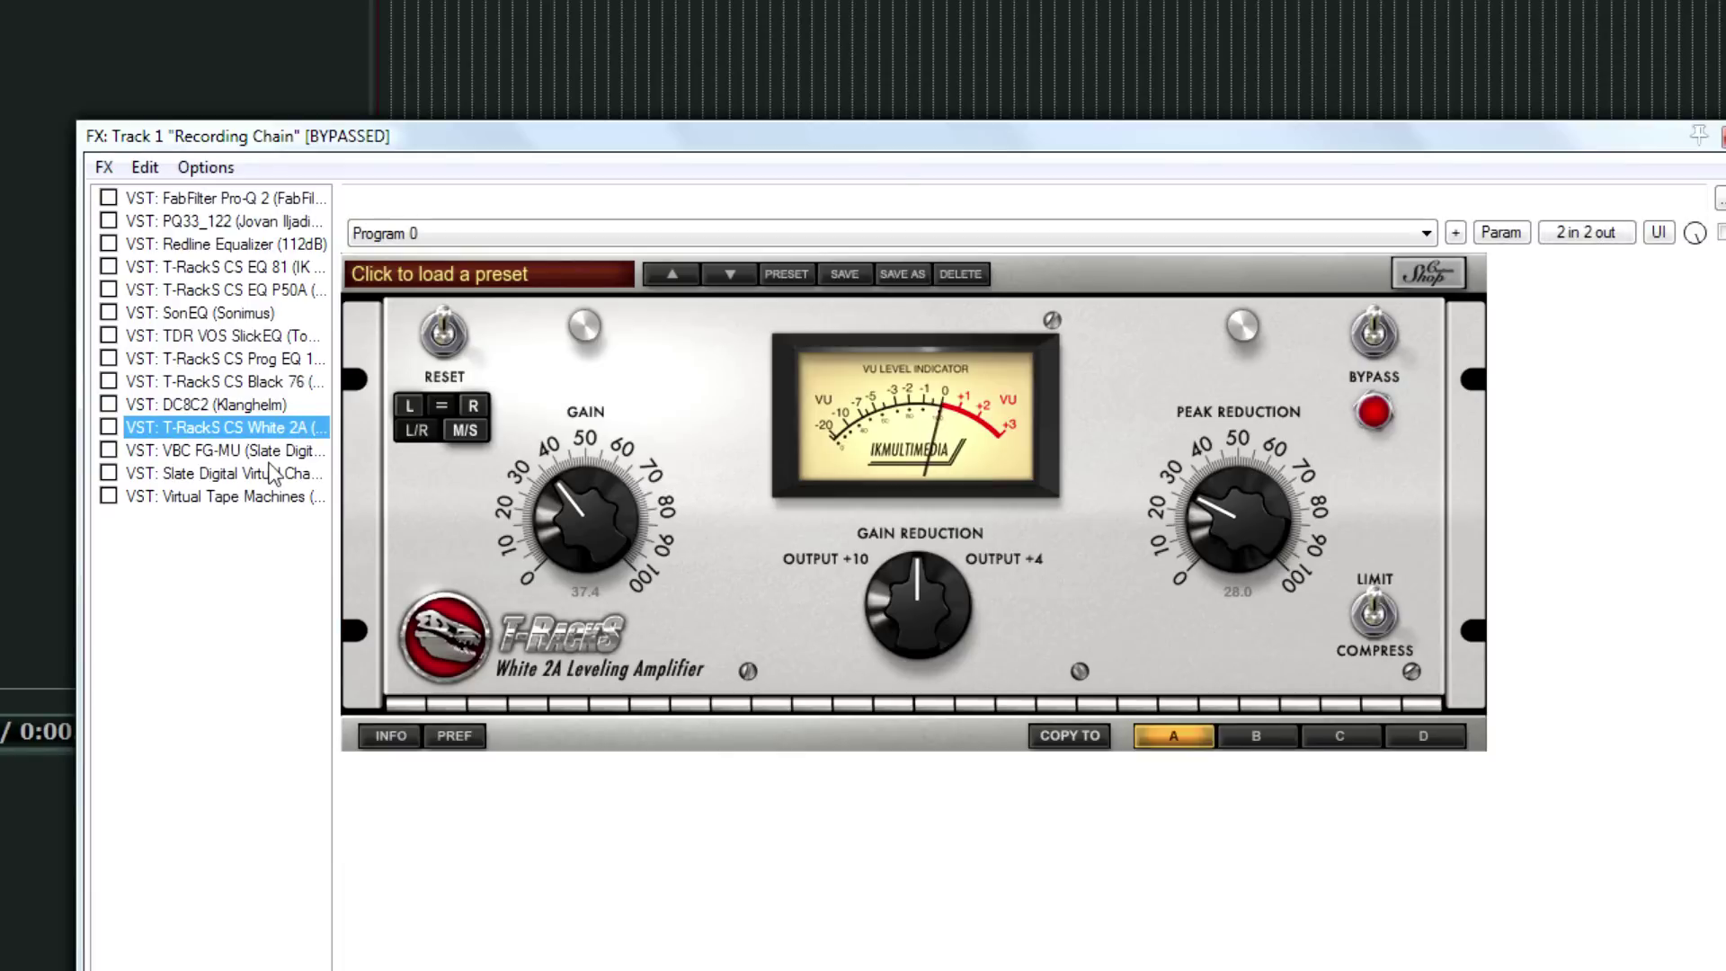
# Step: Reposition the effects window over the project and examine the Slate Digital FG-MU compressor
pyautogui.moveTo(696, 142); pyautogui.dragTo(677, 47)
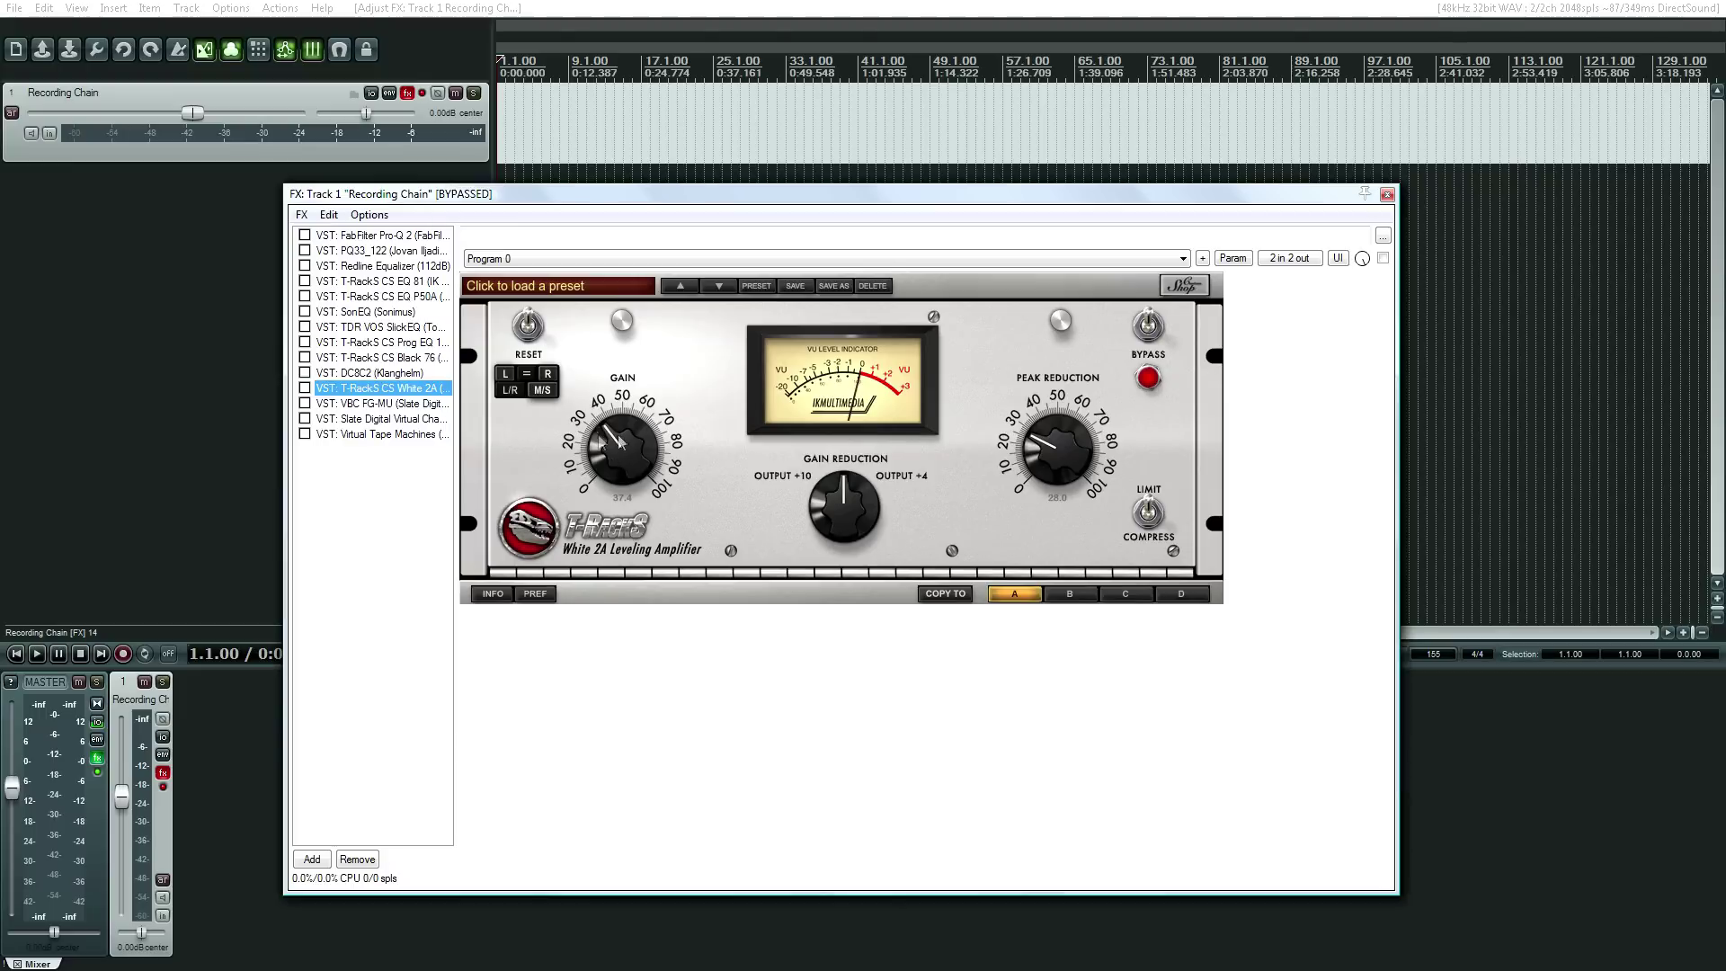
pyautogui.moveTo(539, 194); pyautogui.dragTo(524, 424)
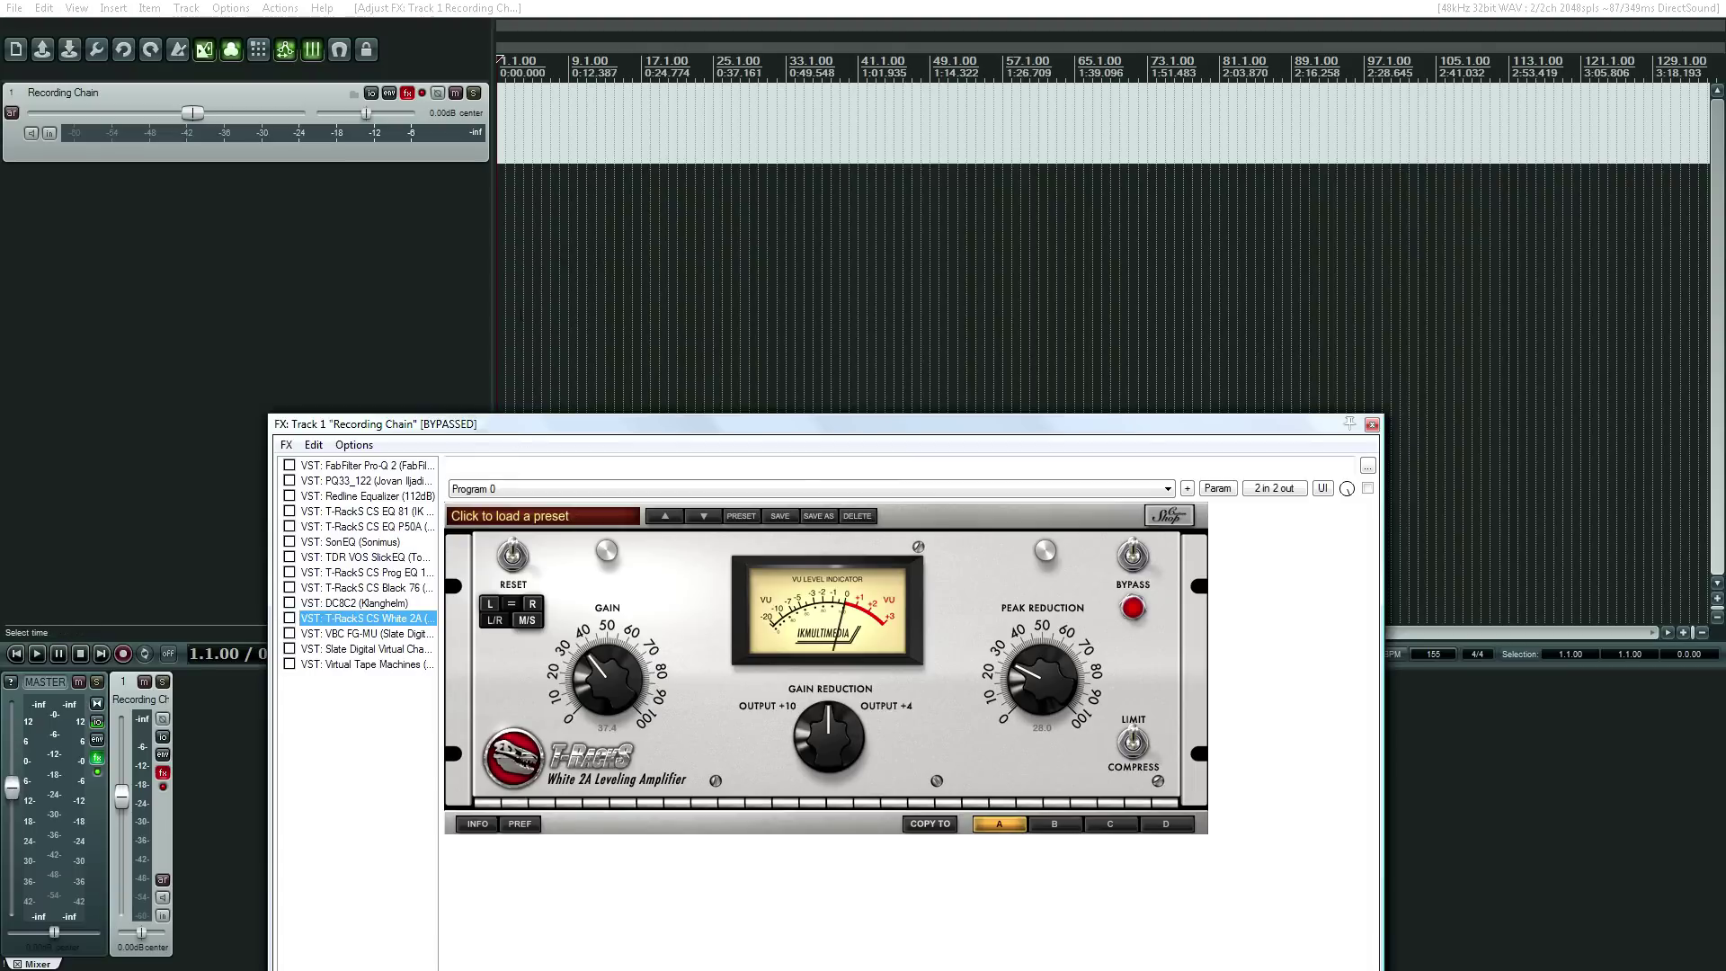
pyautogui.moveTo(390, 425); pyautogui.dragTo(512, 312)
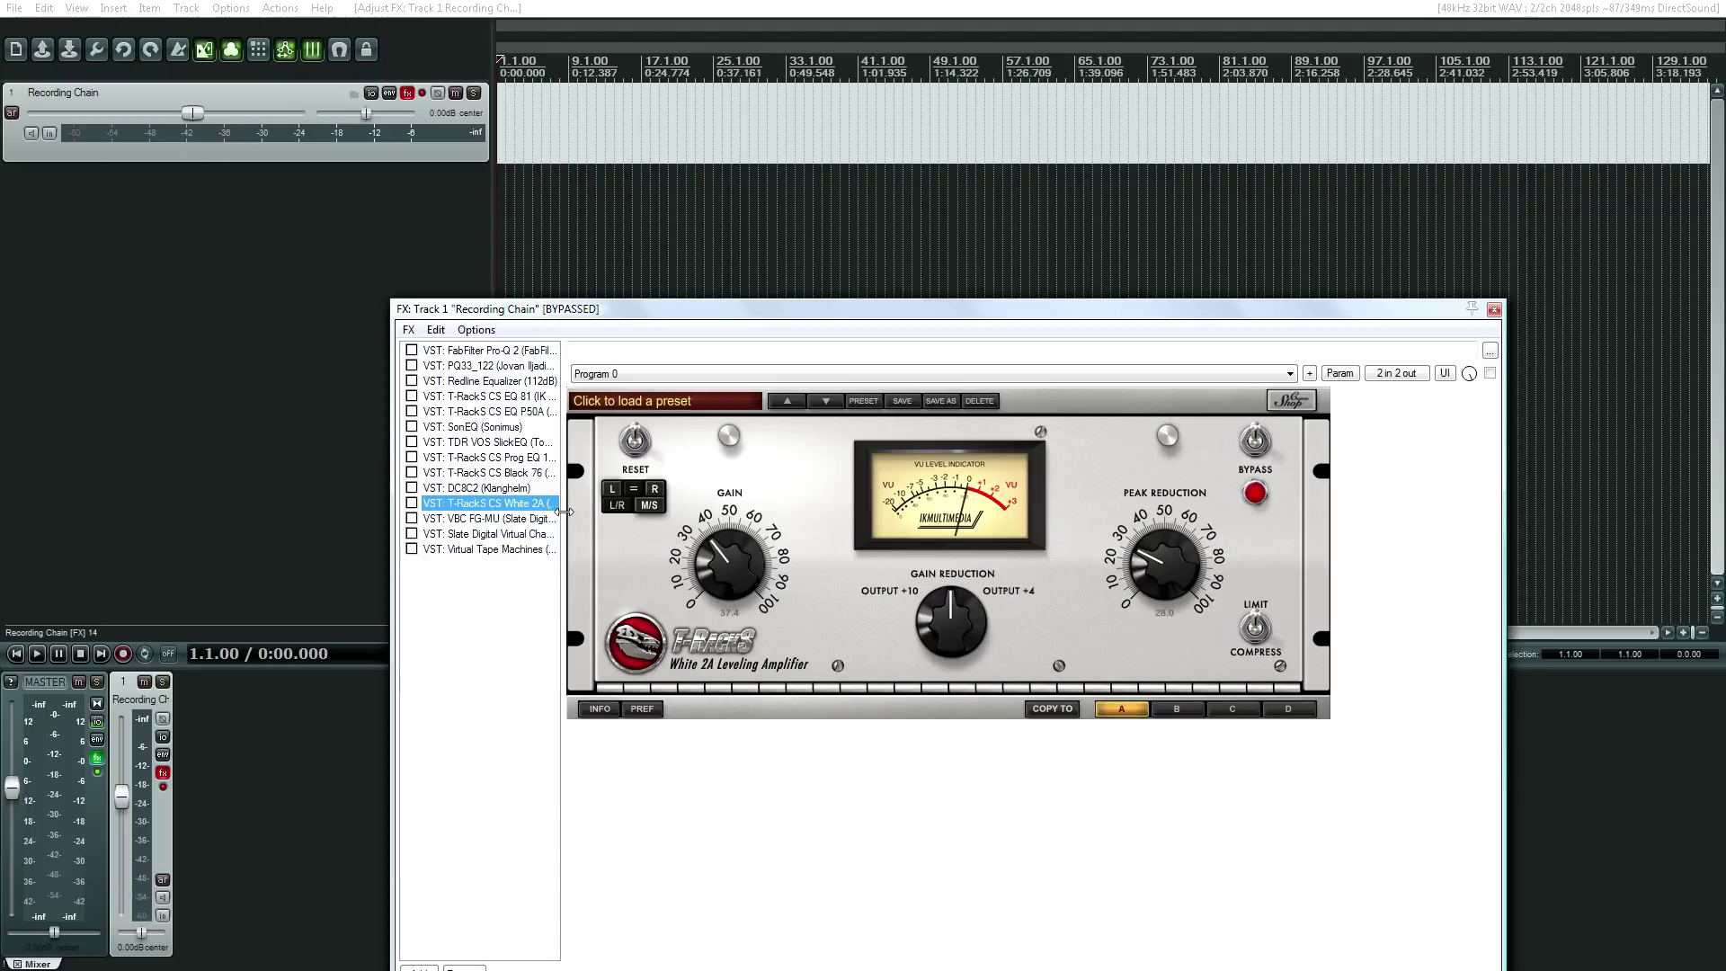
pyautogui.click(497, 519)
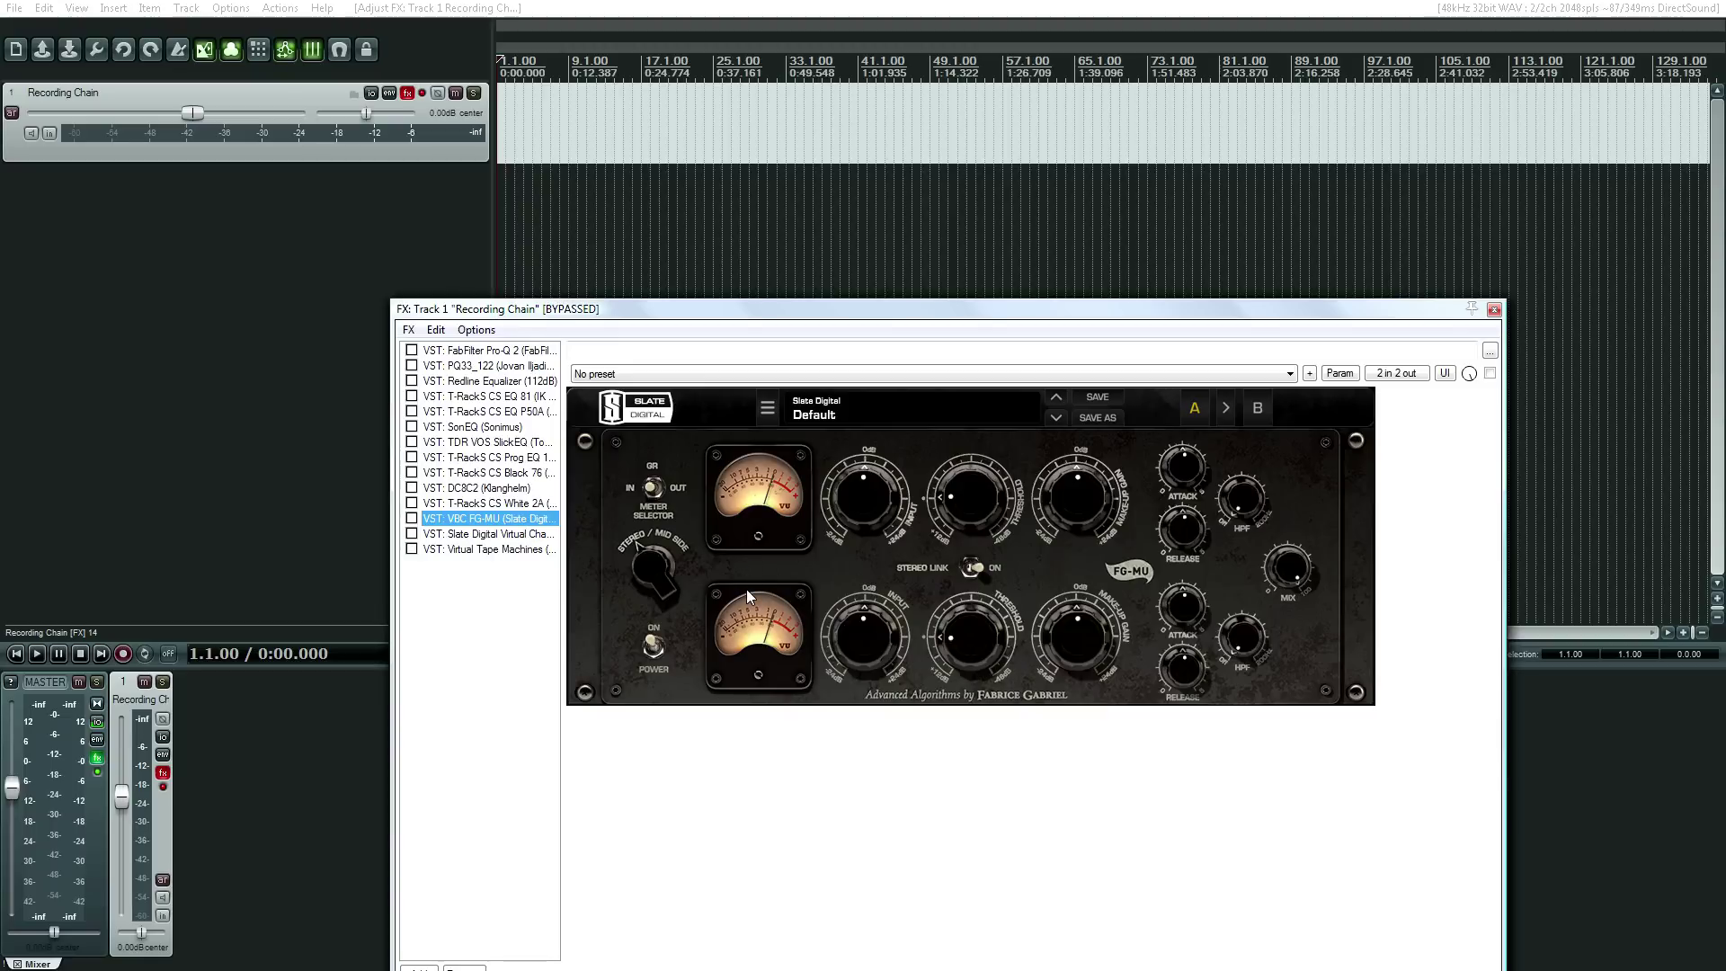
pyautogui.moveTo(683, 560)
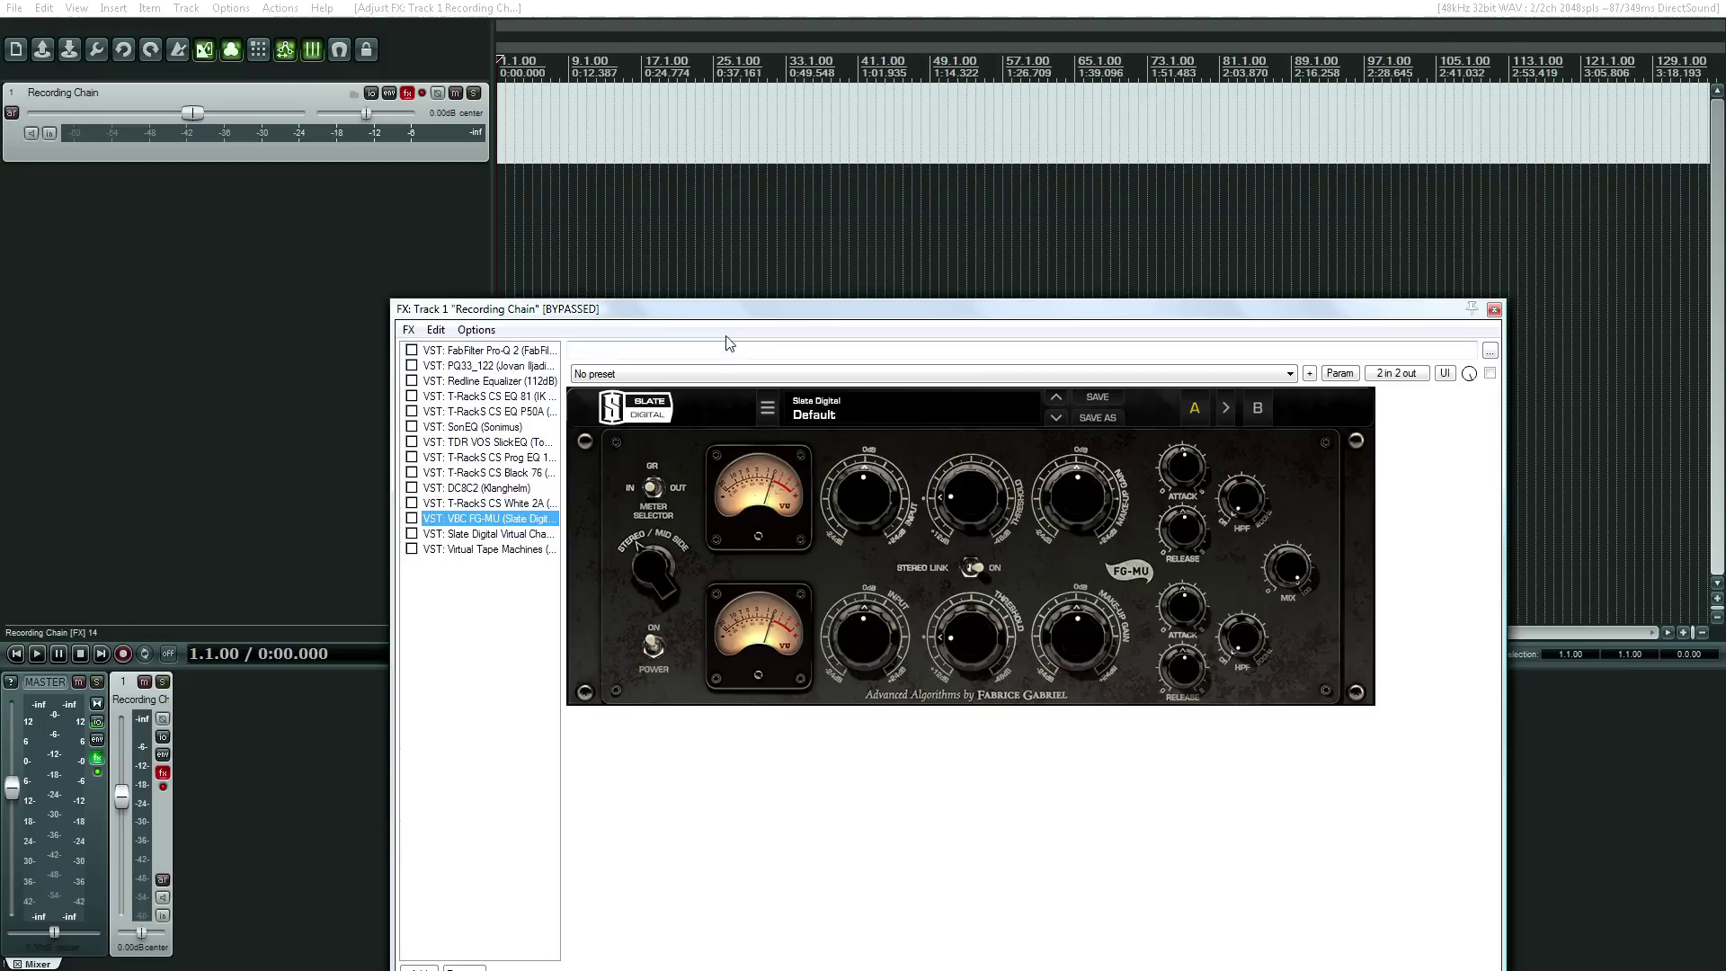
pyautogui.moveTo(719, 319); pyautogui.dragTo(614, 249)
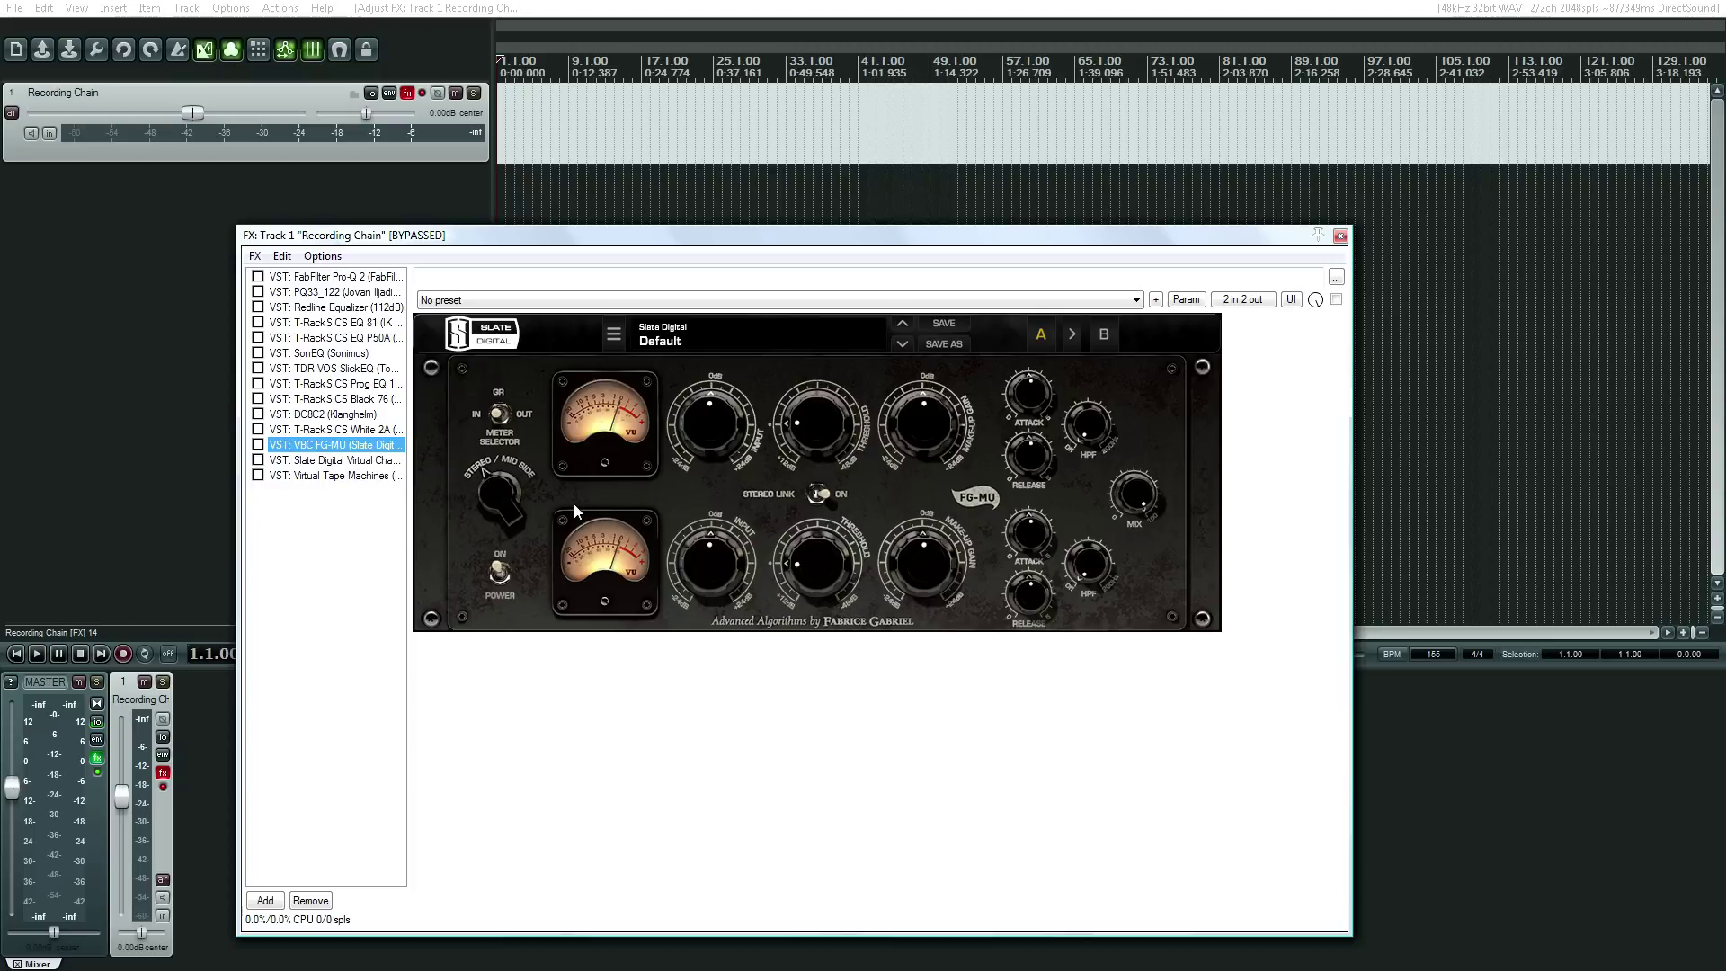
# Step: Review the Slate Digital Virtual Channel alongside the EQ P50A and FG-MU, and set its console to Ψ
pyautogui.click(347, 432)
pyautogui.click(357, 460)
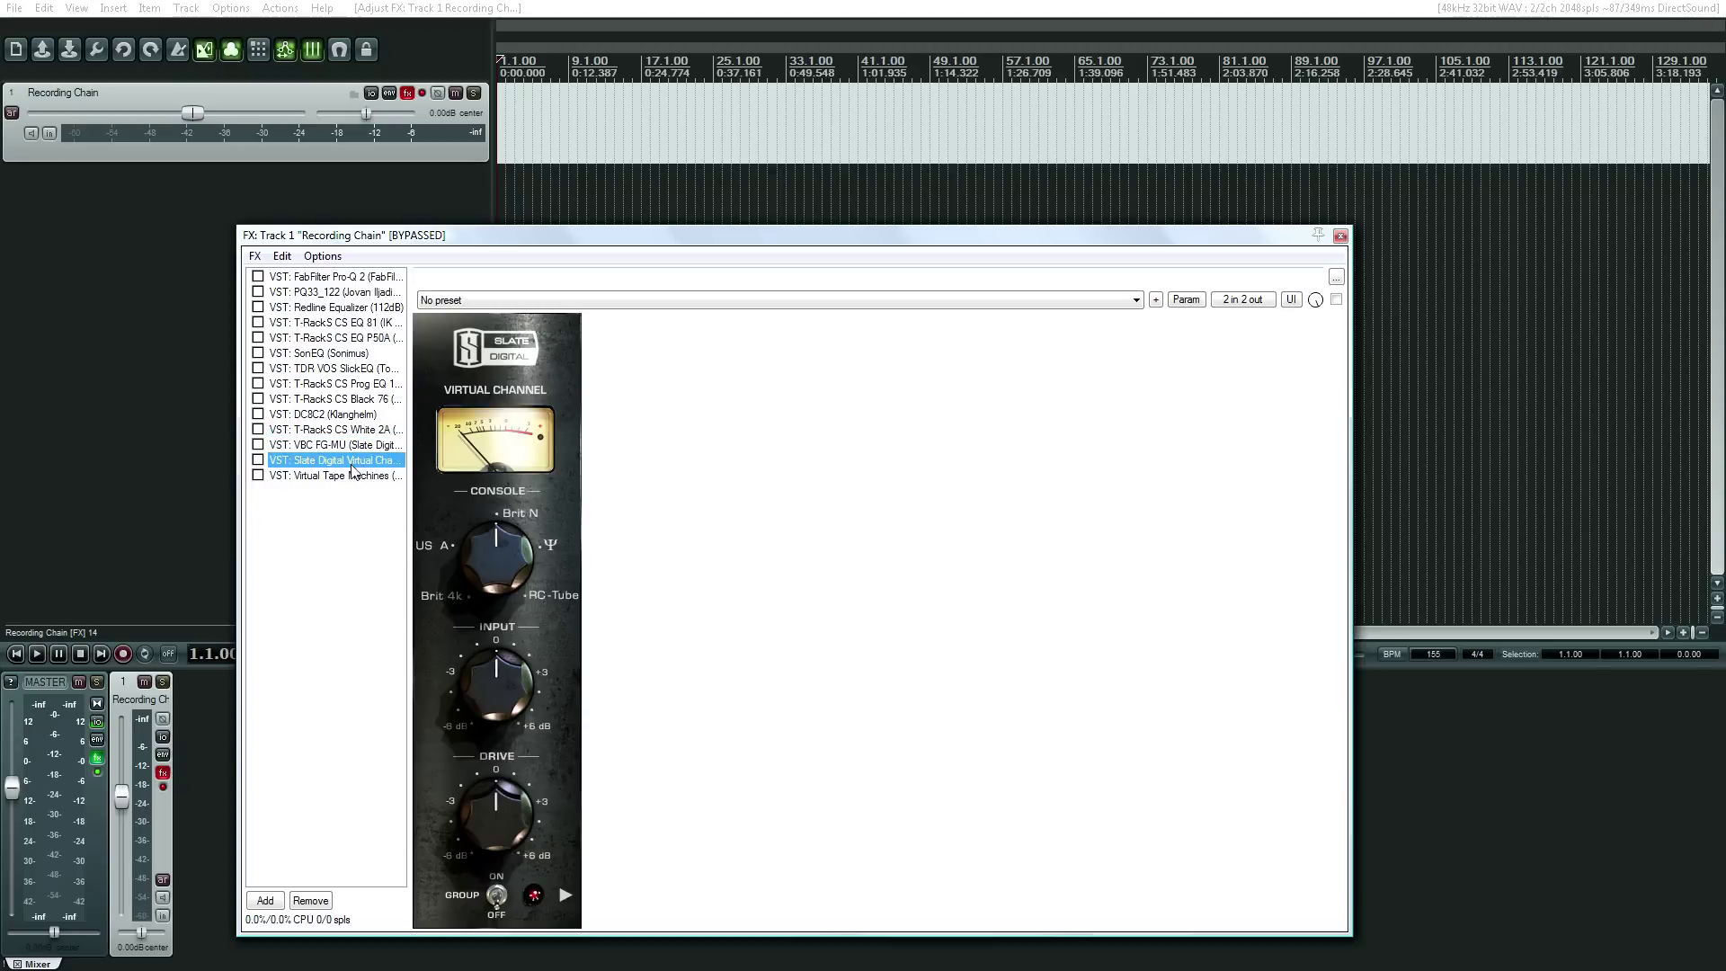
pyautogui.moveTo(495, 241); pyautogui.dragTo(661, 184)
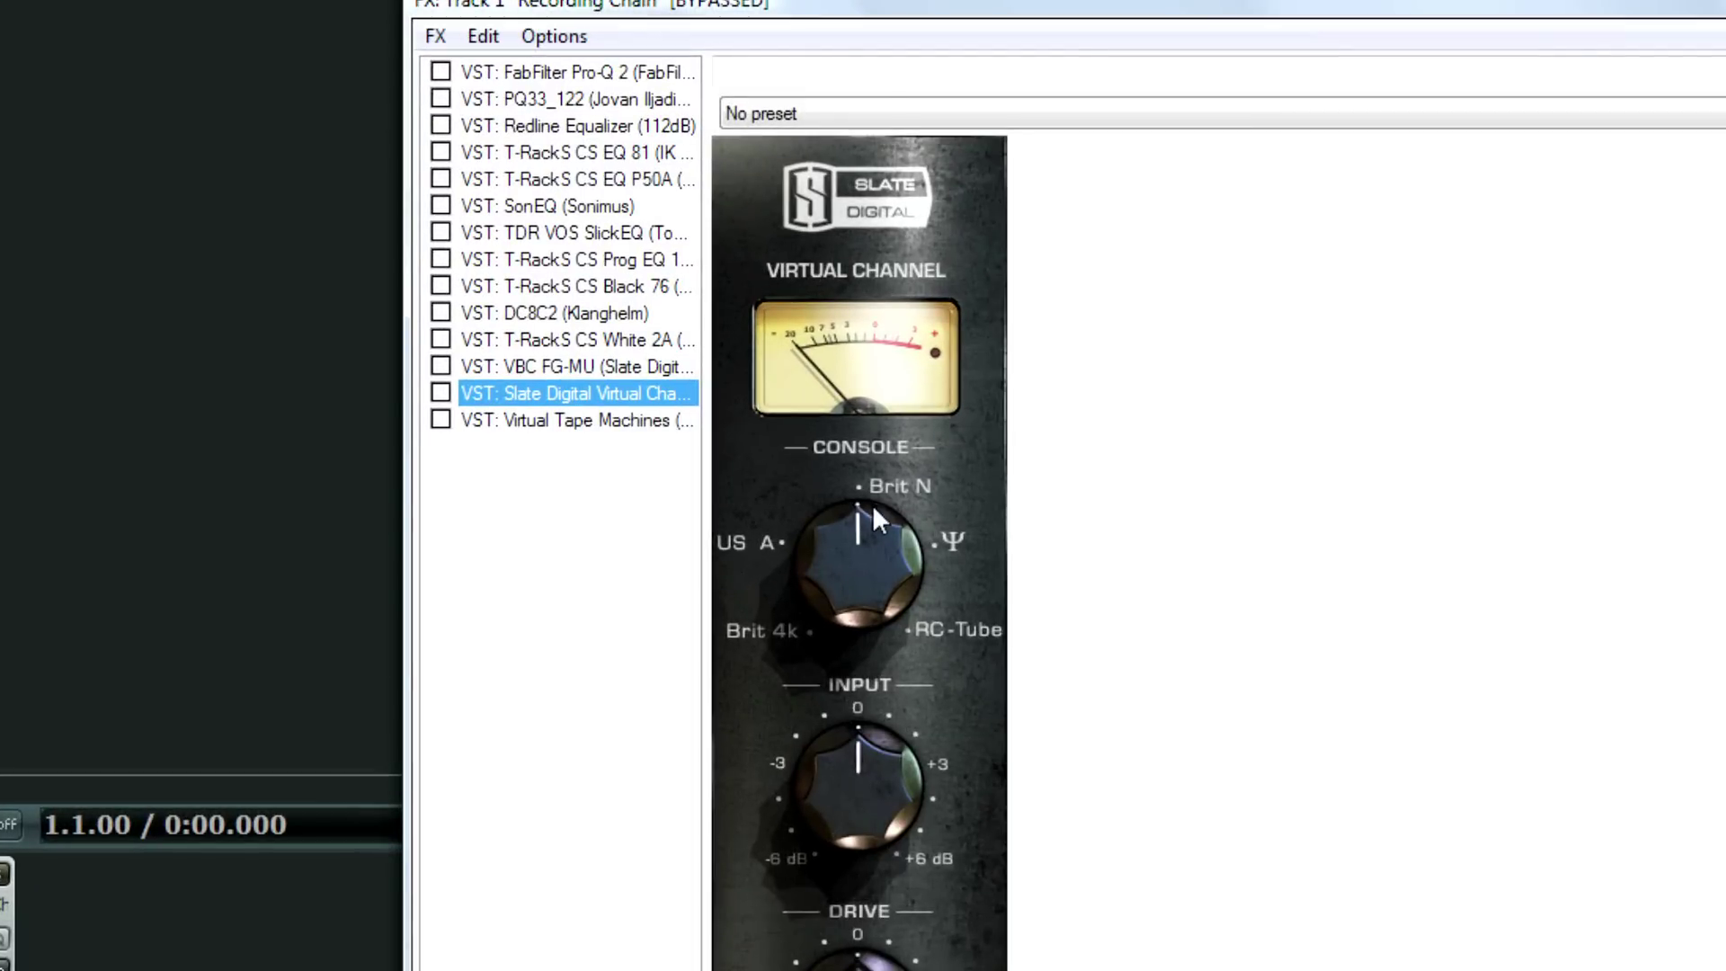
pyautogui.click(586, 179)
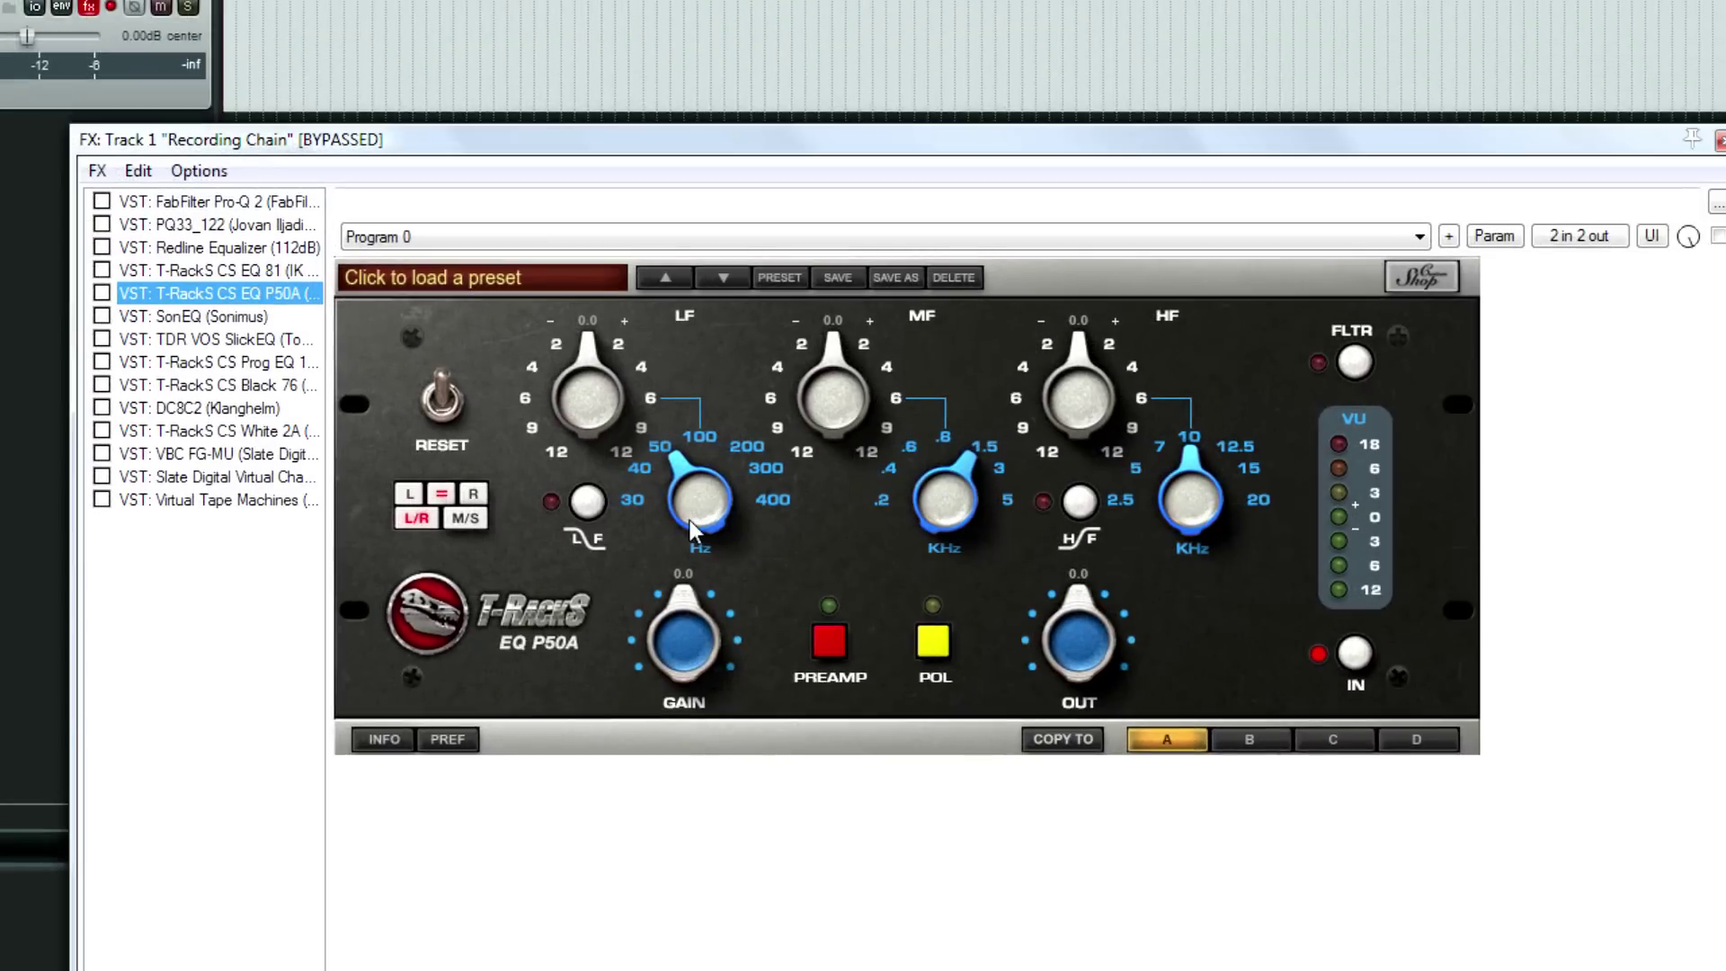
pyautogui.click(404, 420)
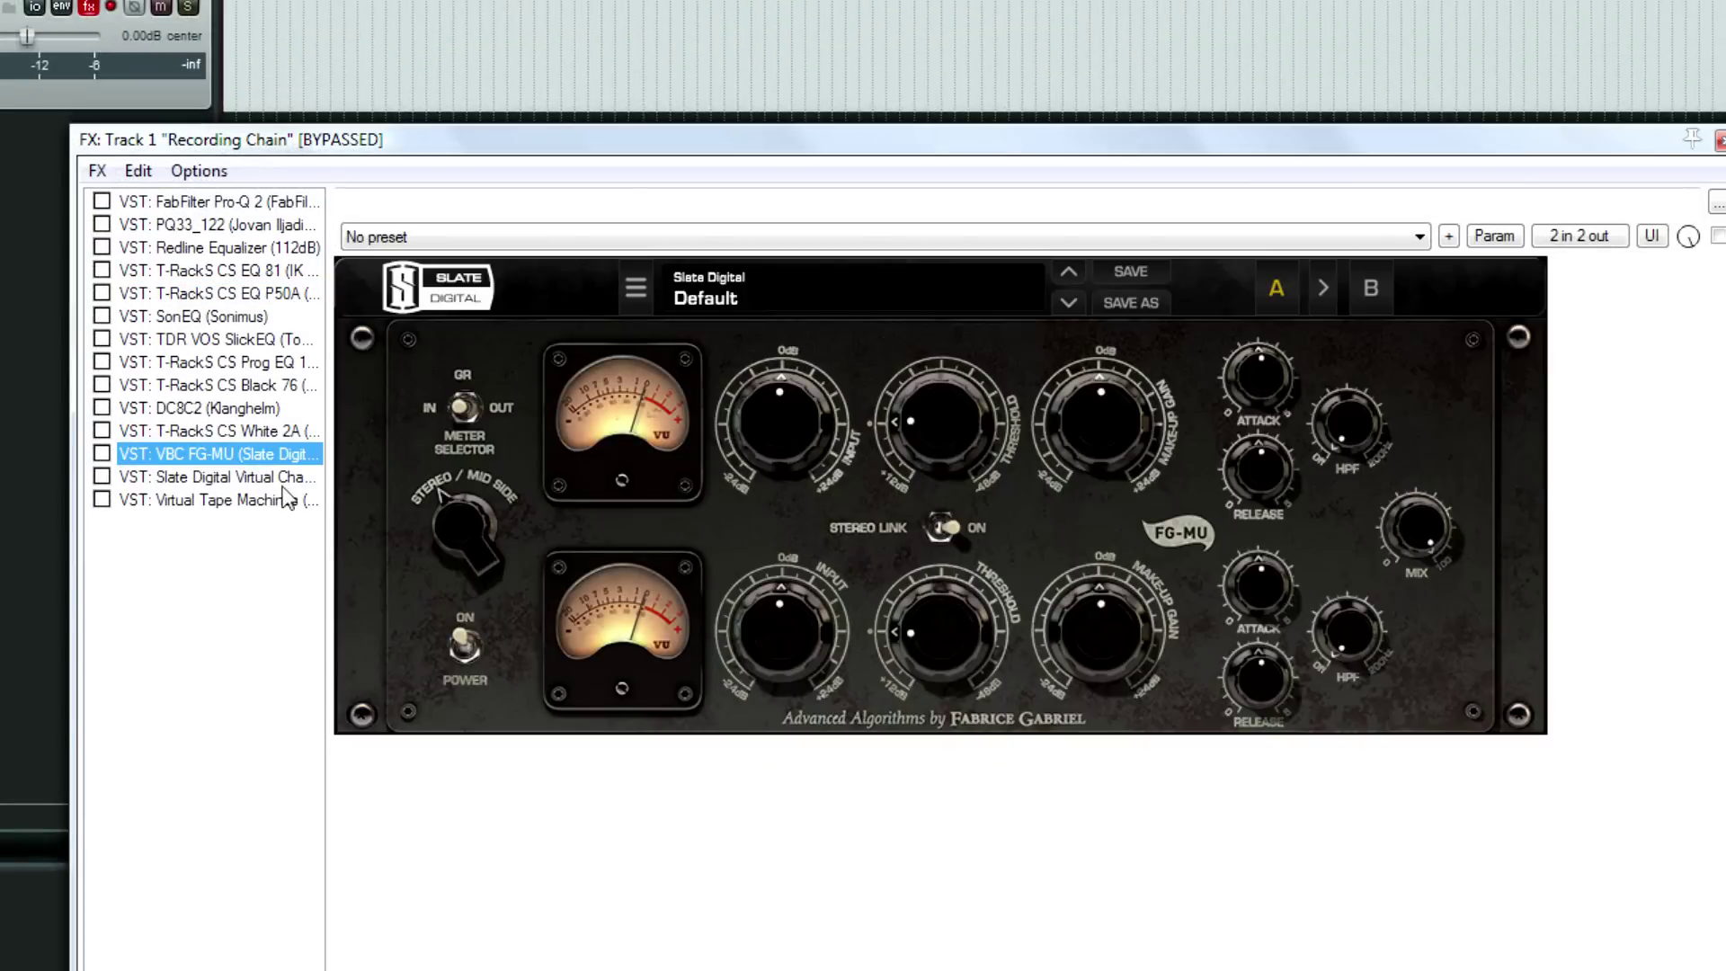
pyautogui.click(261, 476)
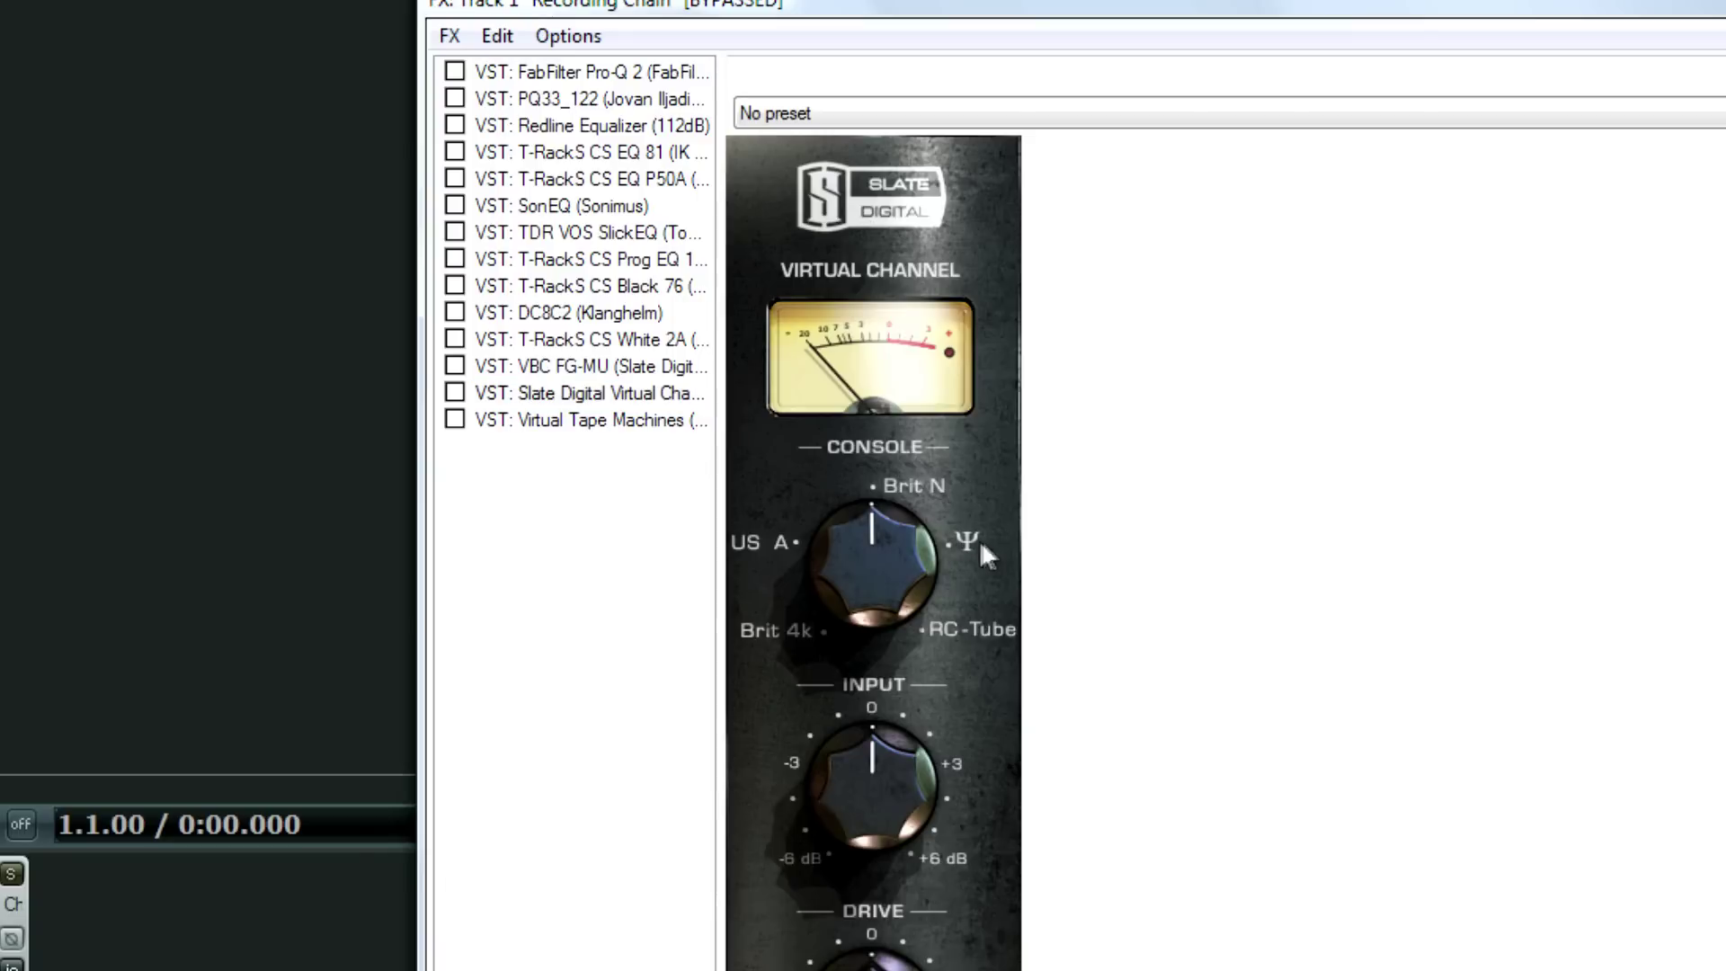
pyautogui.moveTo(899, 528); pyautogui.dragTo(961, 559)
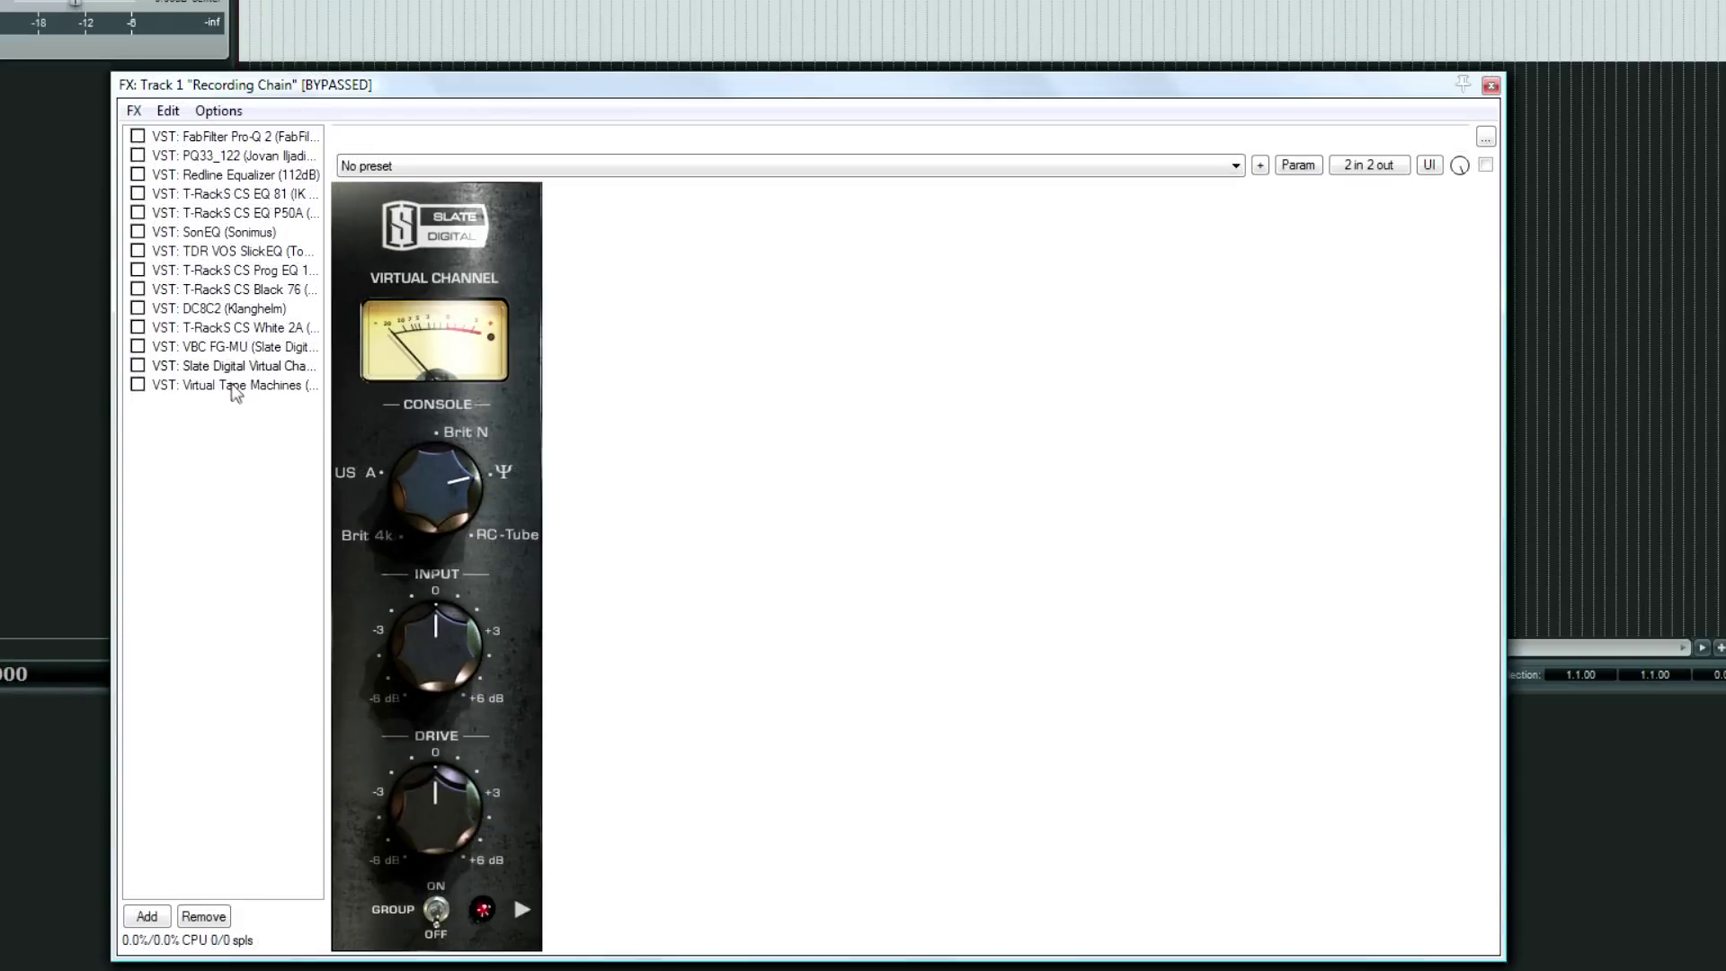
# Step: On the Virtual Tape Machines plugin, set the tape speed to 30 ips and the tape type to FG9
pyautogui.click(340, 372)
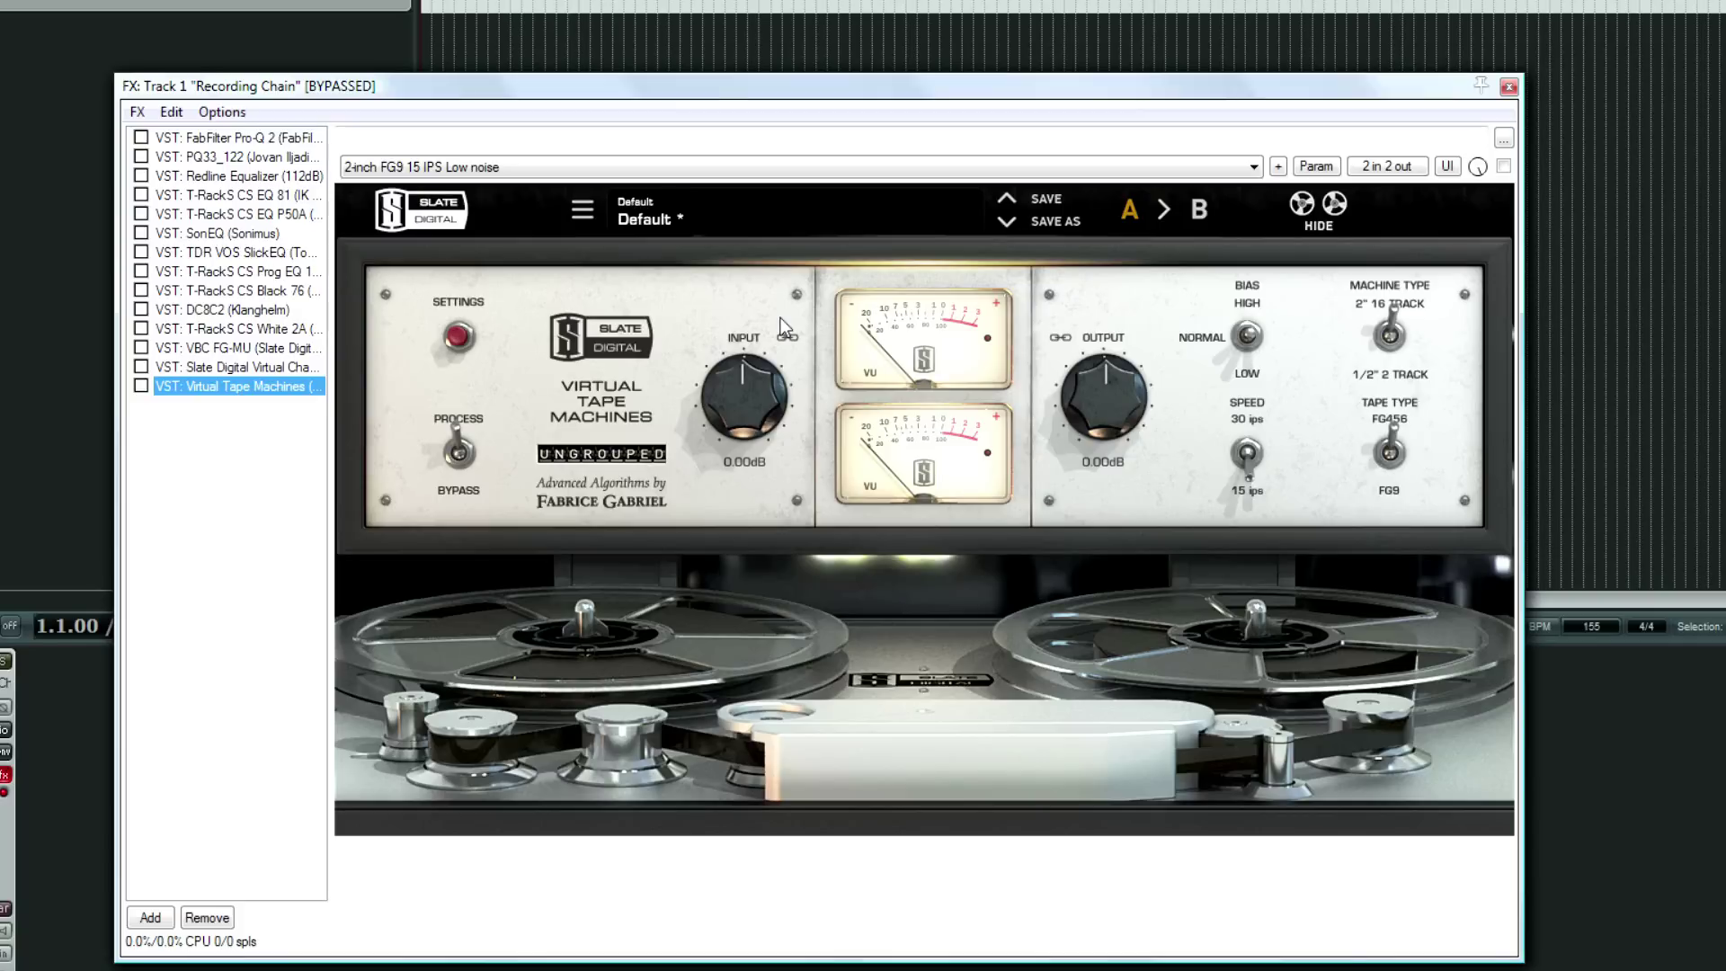
pyautogui.moveTo(812, 91); pyautogui.dragTo(734, 43)
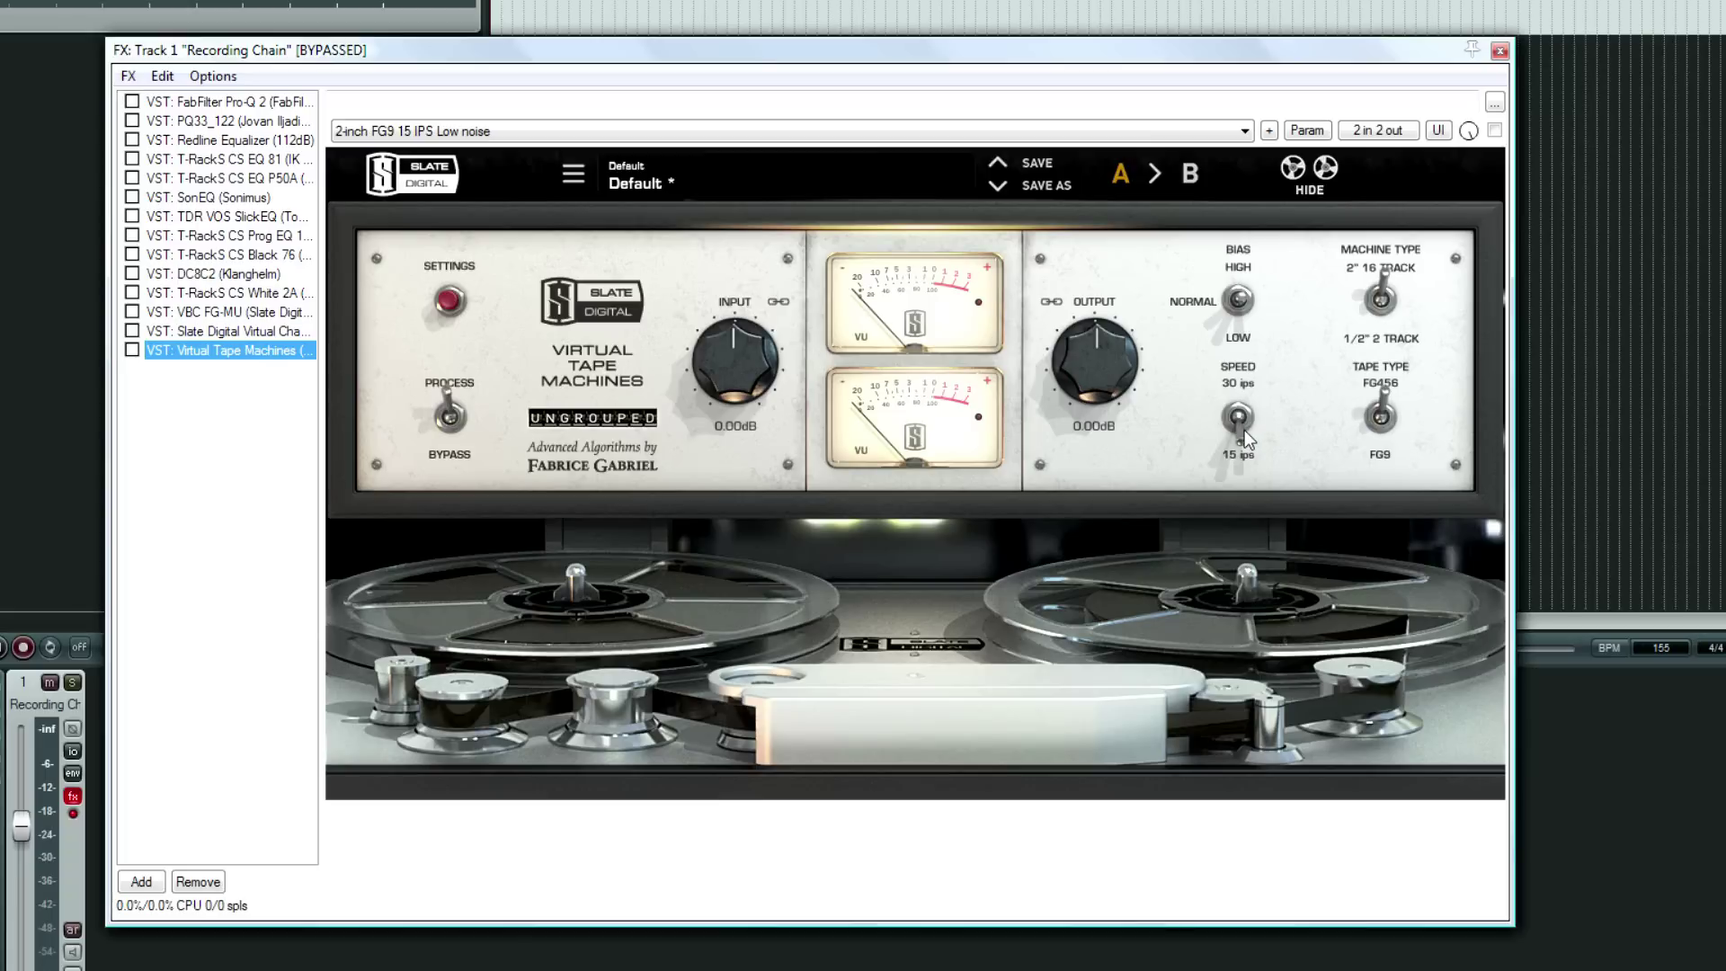
pyautogui.moveTo(1245, 438); pyautogui.dragTo(1250, 409)
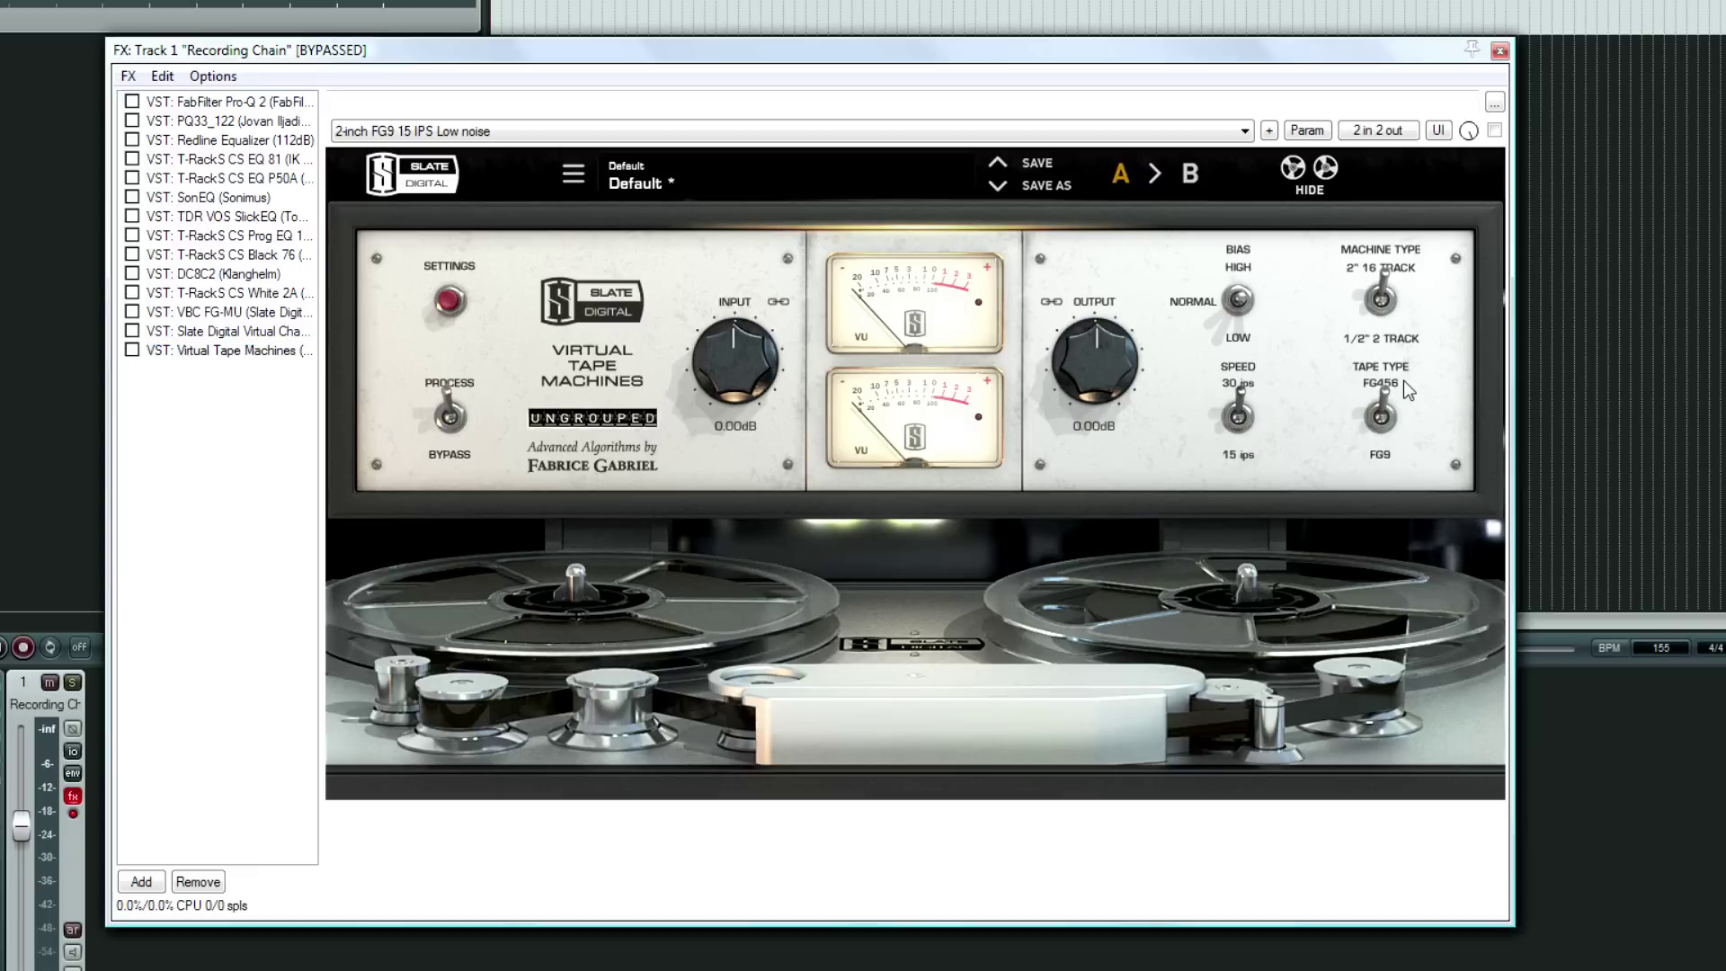
pyautogui.click(1384, 428)
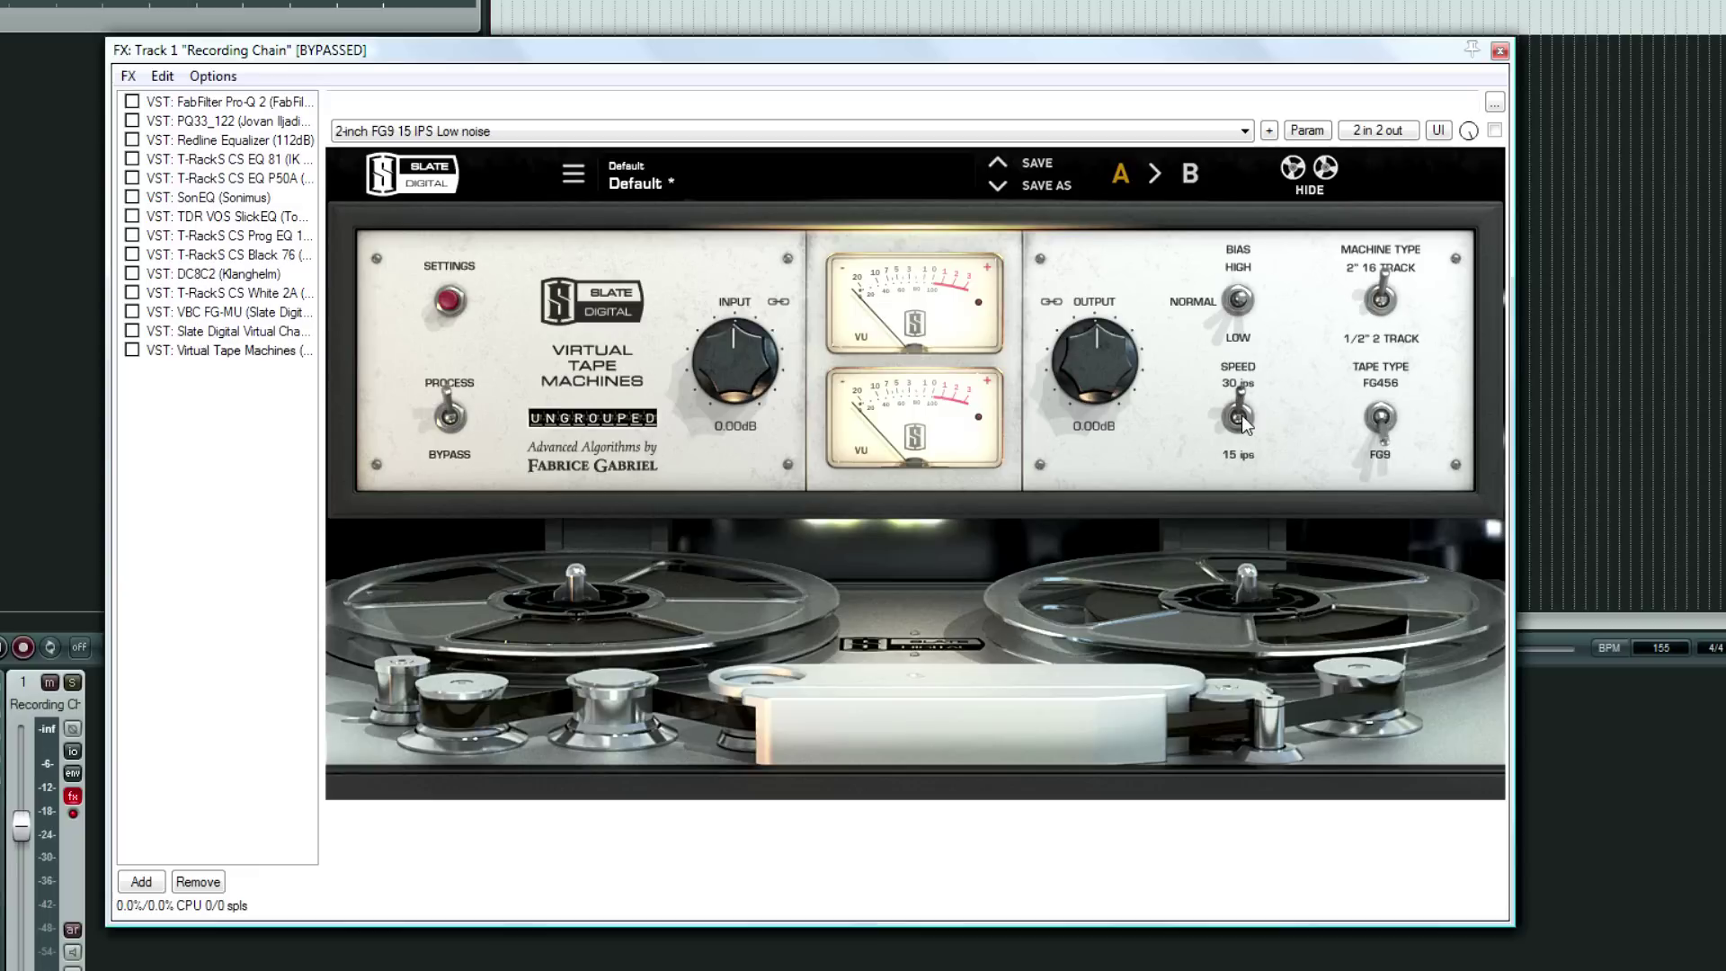
# Step: Set the Virtual Tape Machines to 15 ips and FG456 tape, and look over its calibration and noise reduction settings
pyautogui.click(1239, 416)
pyautogui.click(1380, 419)
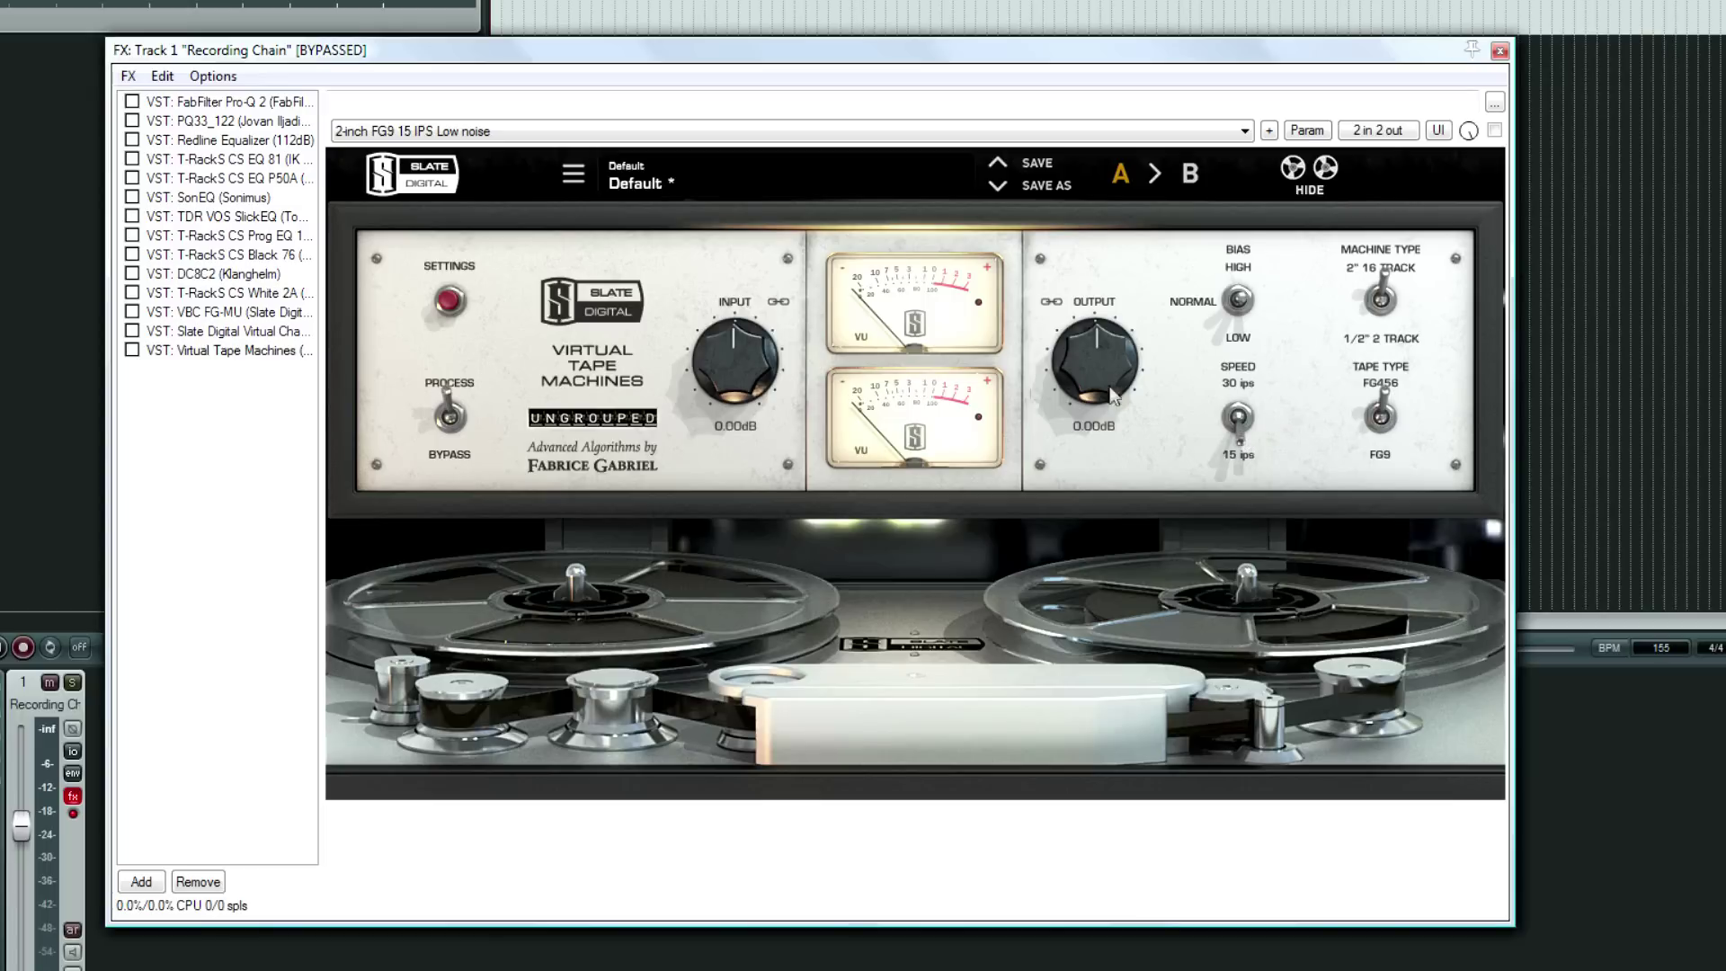
pyautogui.click(449, 302)
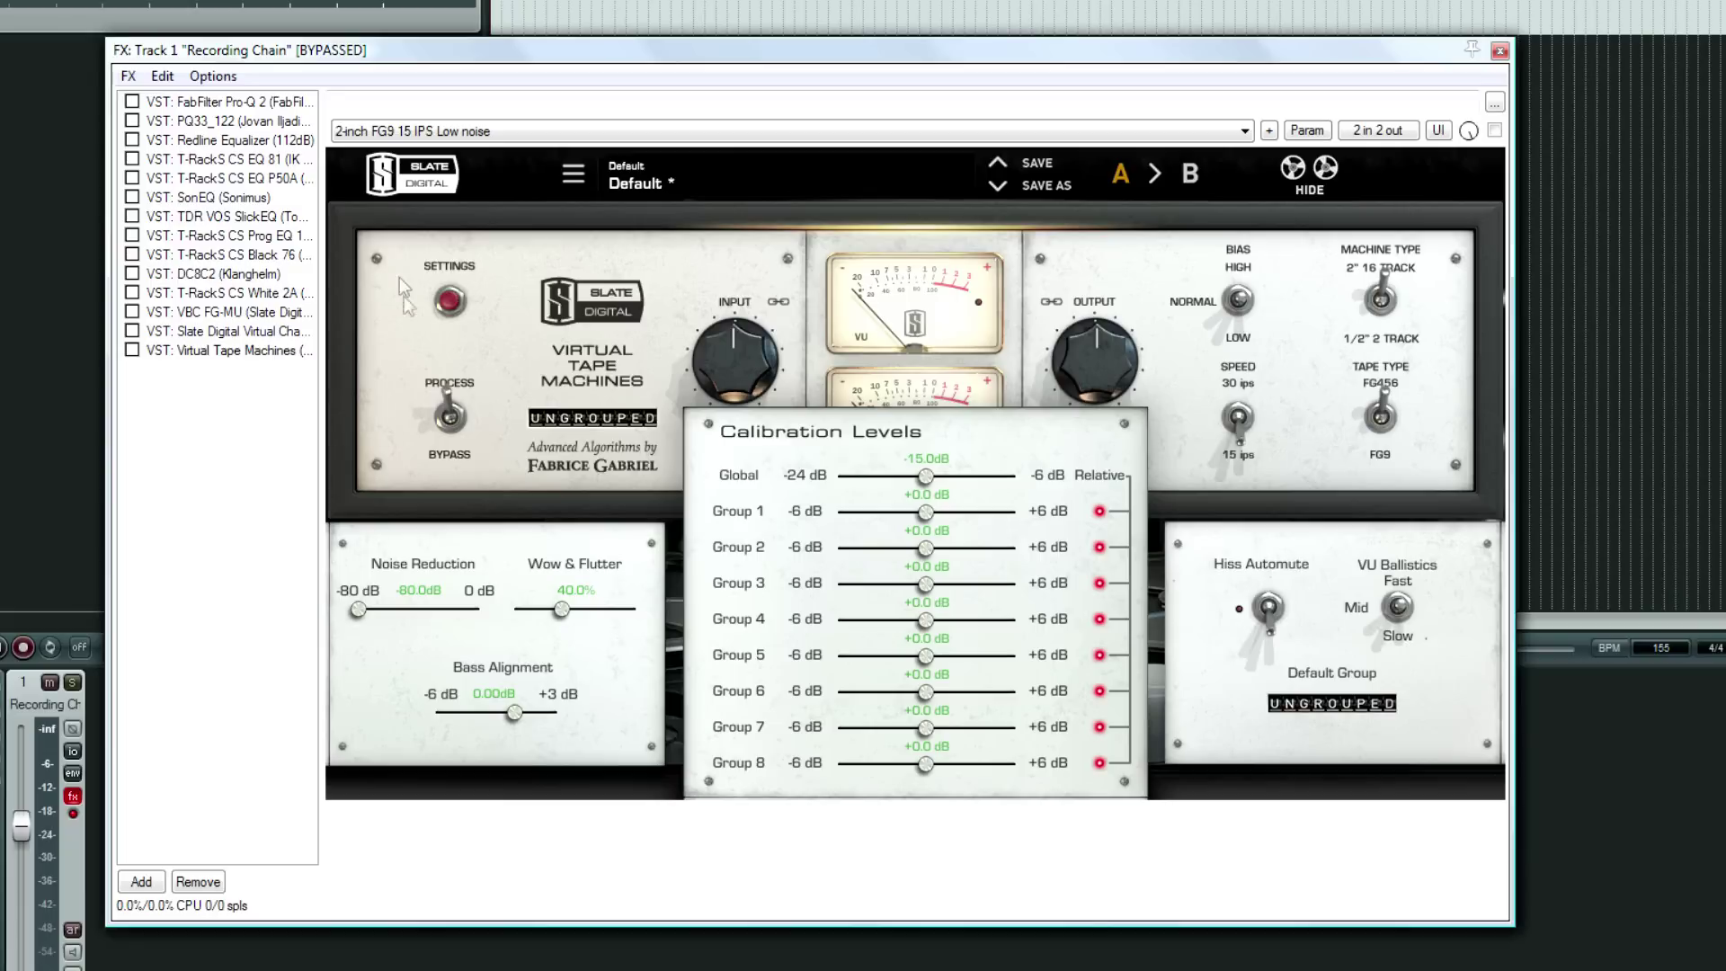
pyautogui.click(454, 299)
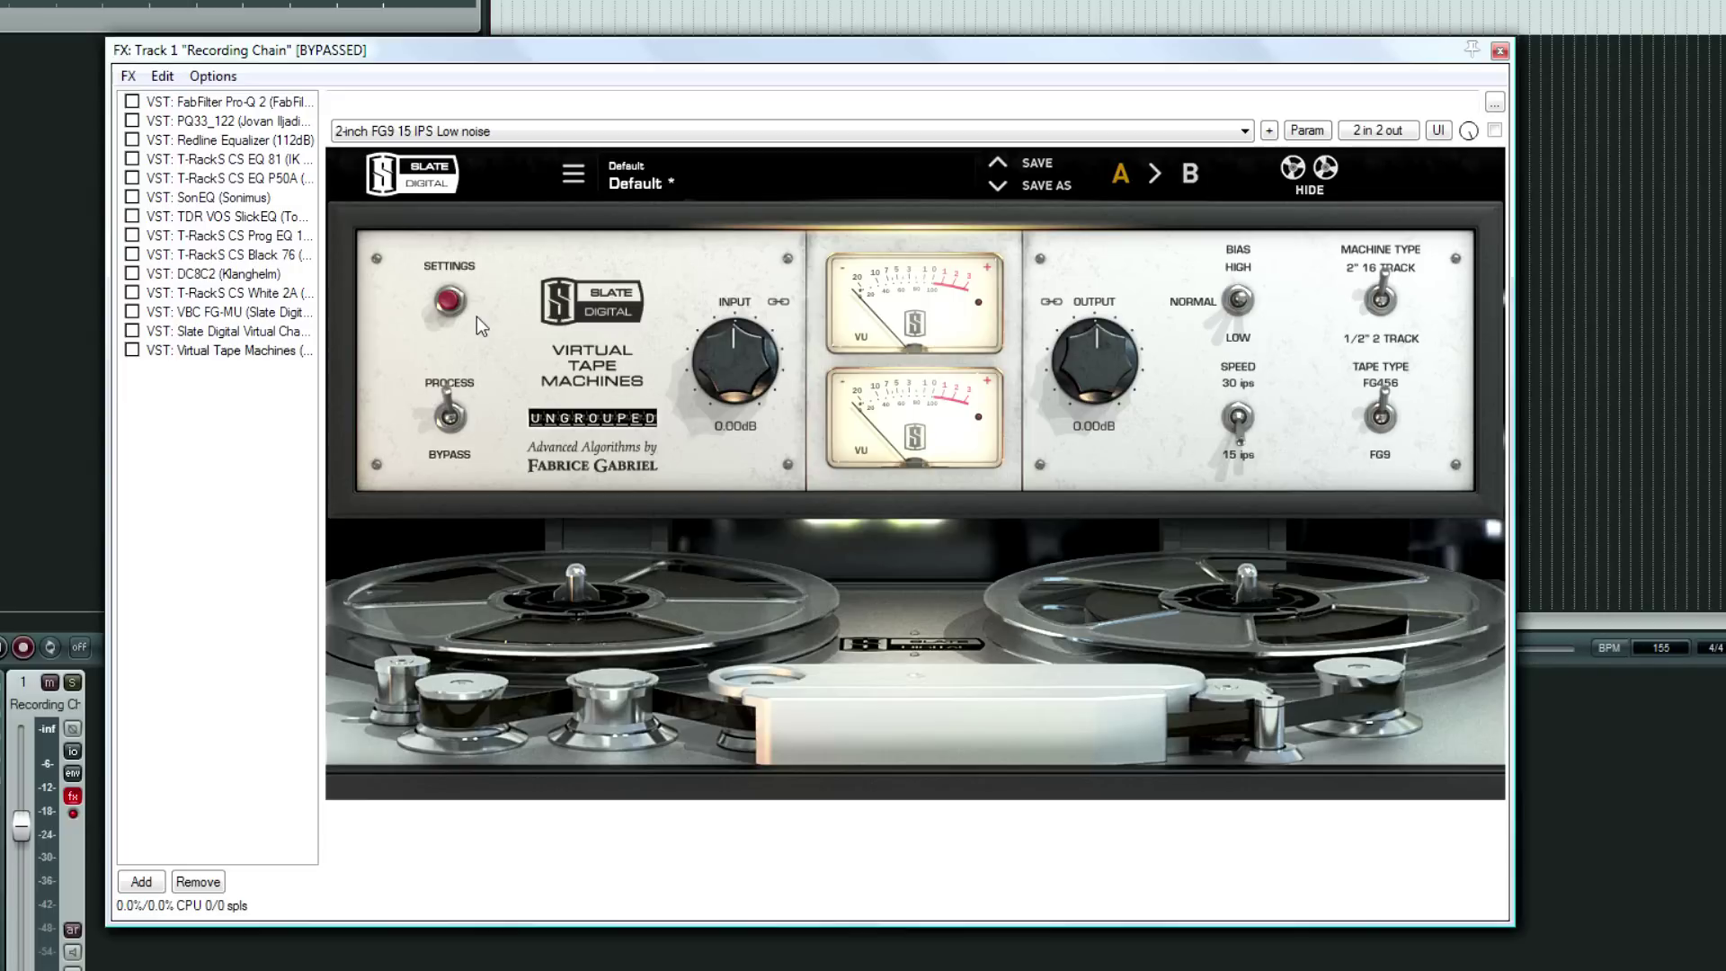
pyautogui.moveTo(232, 333); pyautogui.dragTo(284, 352)
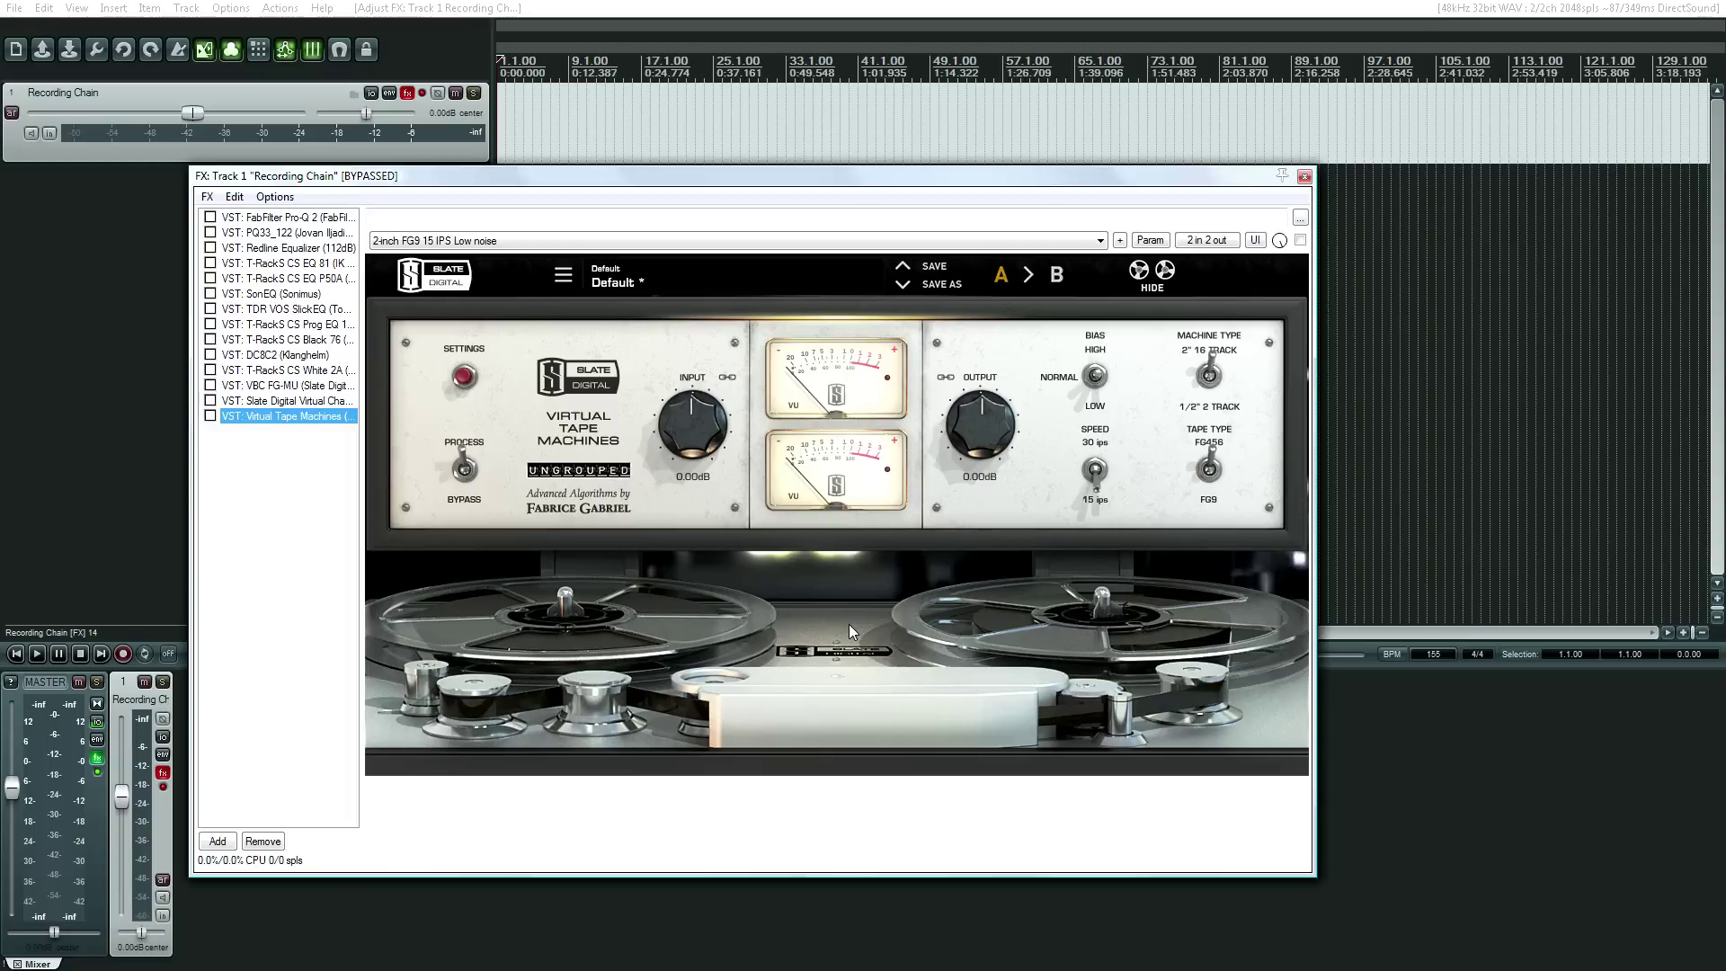
# Step: Remove the PQ33_122 and Redline Equalizer plugins from the Recording Chain, keeping FabFilter Pro-Q 2
pyautogui.click(298, 442)
pyautogui.moveTo(295, 385); pyautogui.dragTo(294, 214)
pyautogui.click(294, 218)
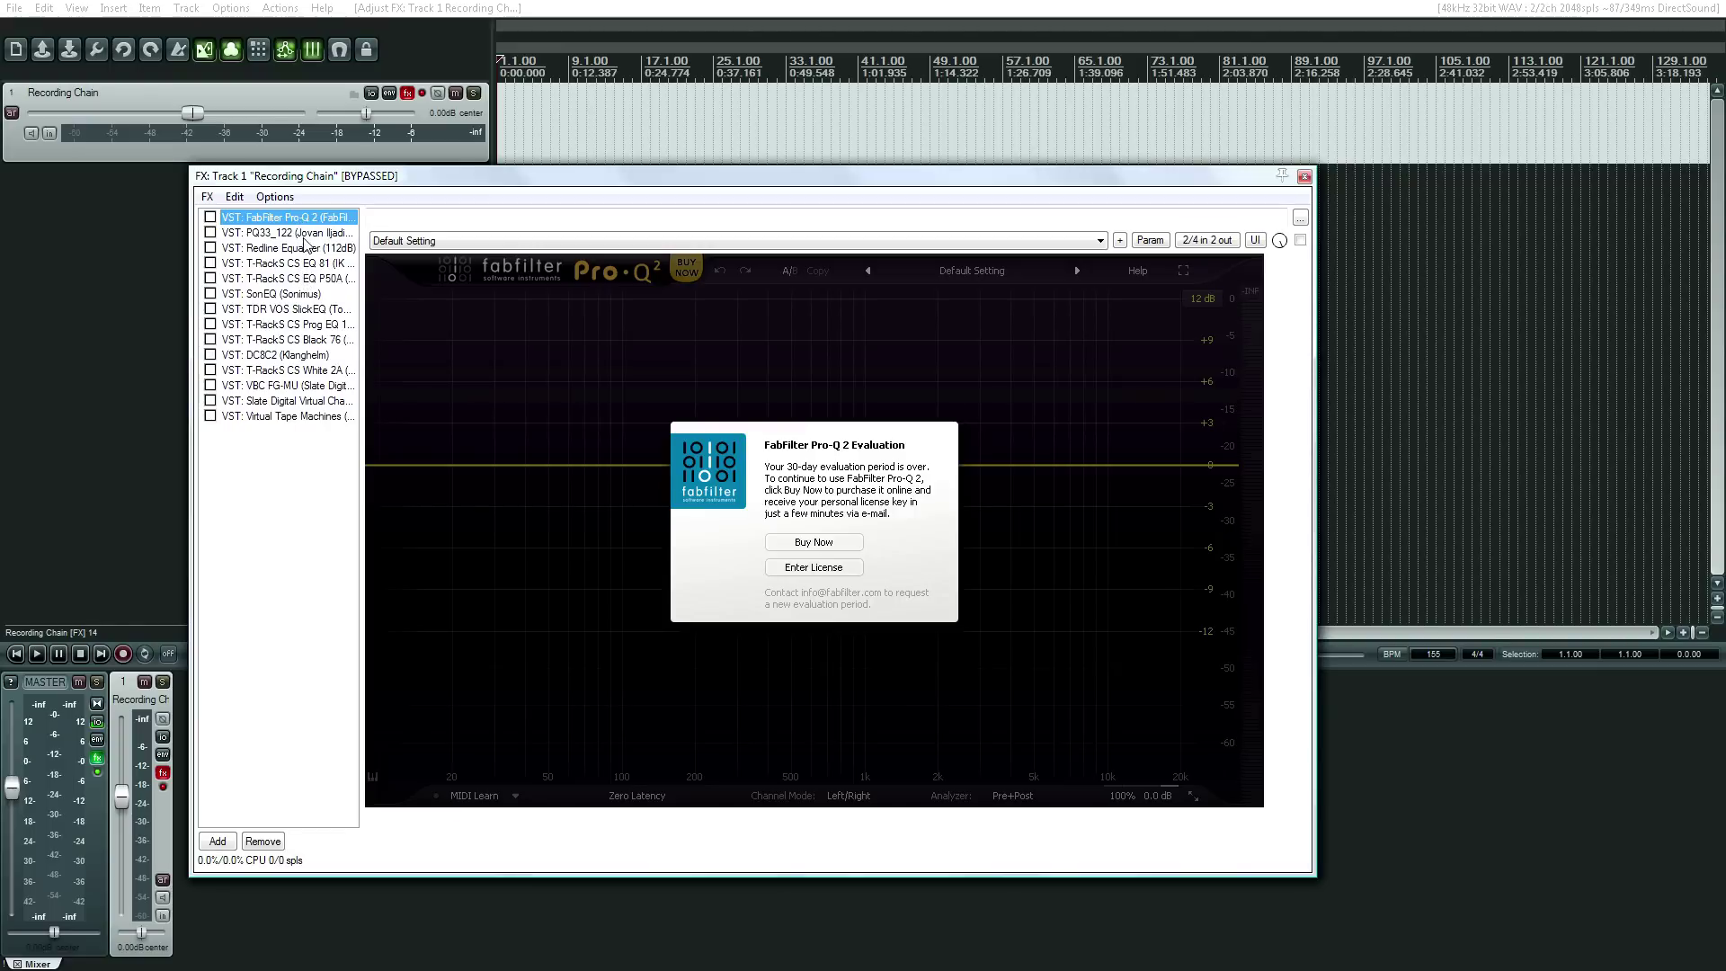
pyautogui.press('Down')
pyautogui.hotkey('shift', 'Down')
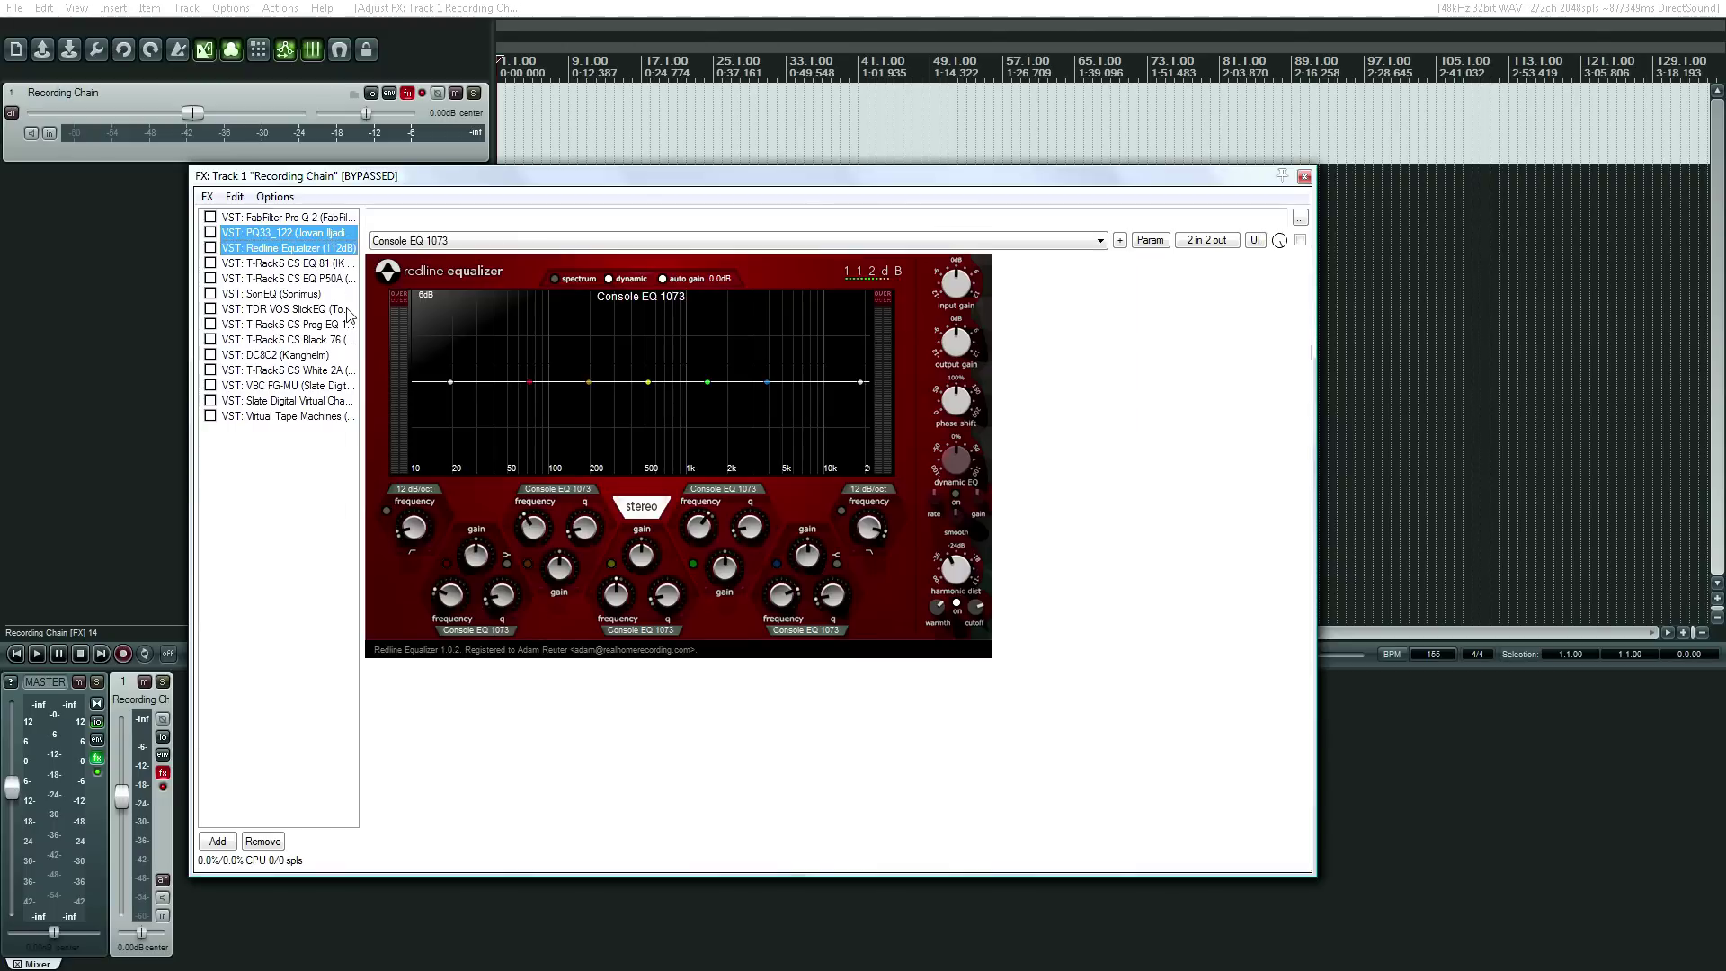
pyautogui.press('Delete')
# Step: Remove EQ P50A, SonEQ, SlickEQ, Prog EQ, Black 76, DC8C2 and VBC FG-MU from the Recording Chain
pyautogui.press('Down')
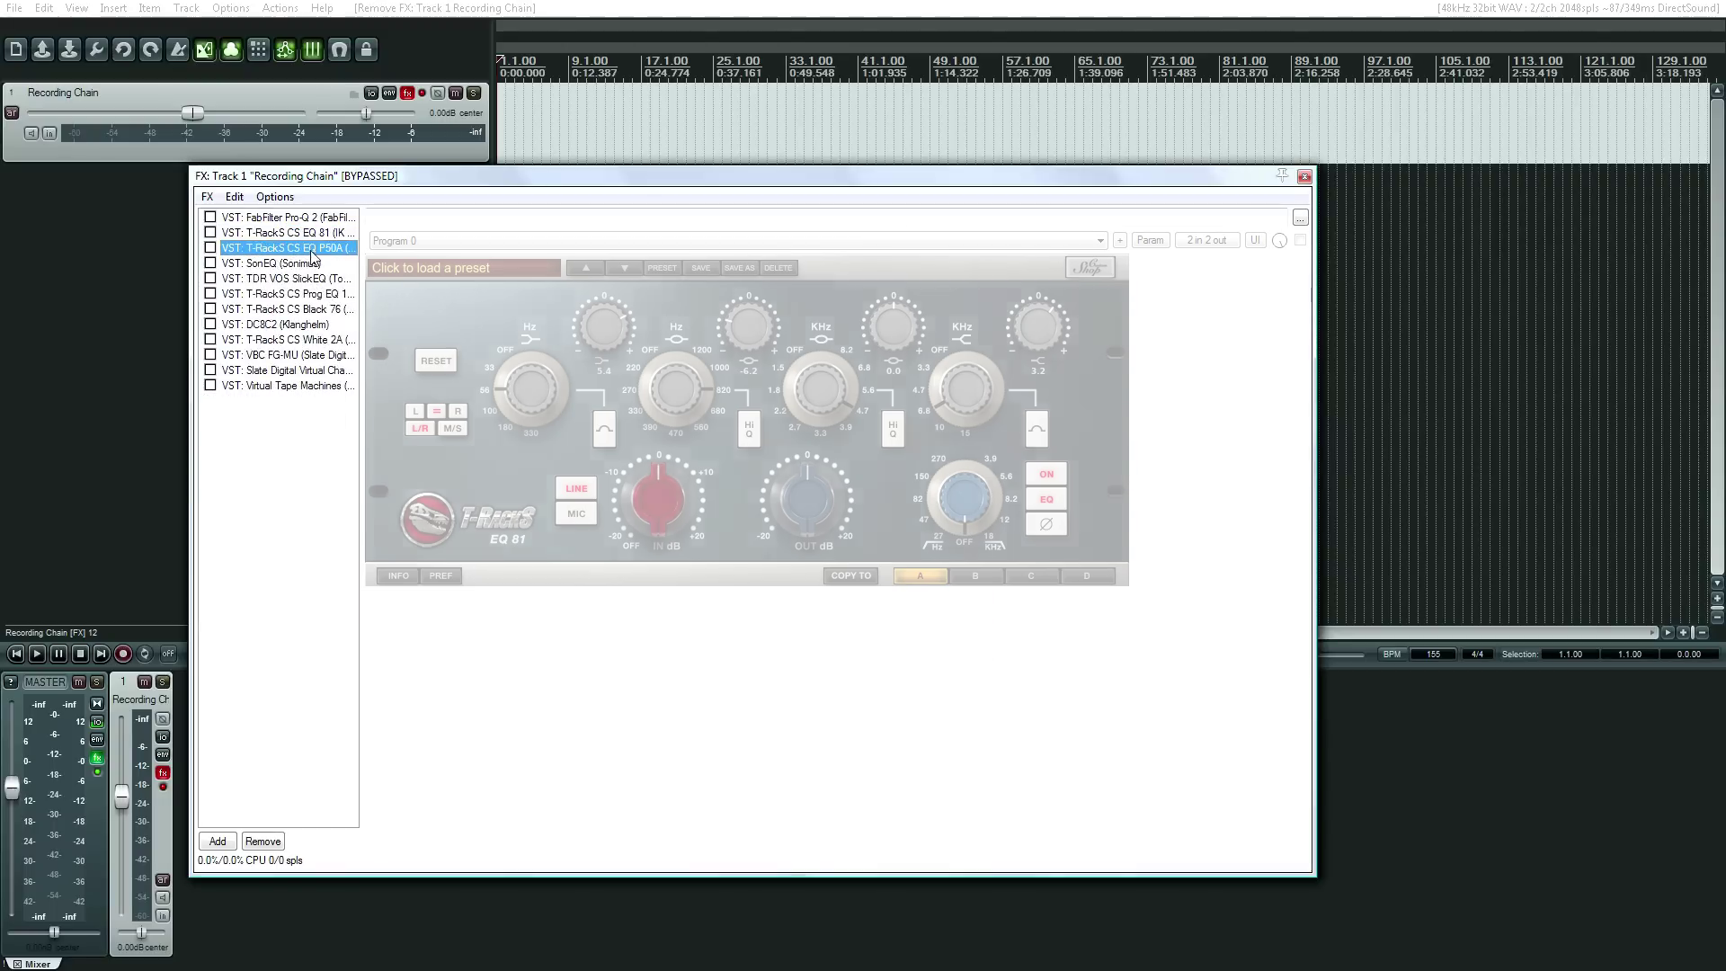
pyautogui.keyDown('ctrl'); pyautogui.click(316, 323); pyautogui.keyUp('ctrl')
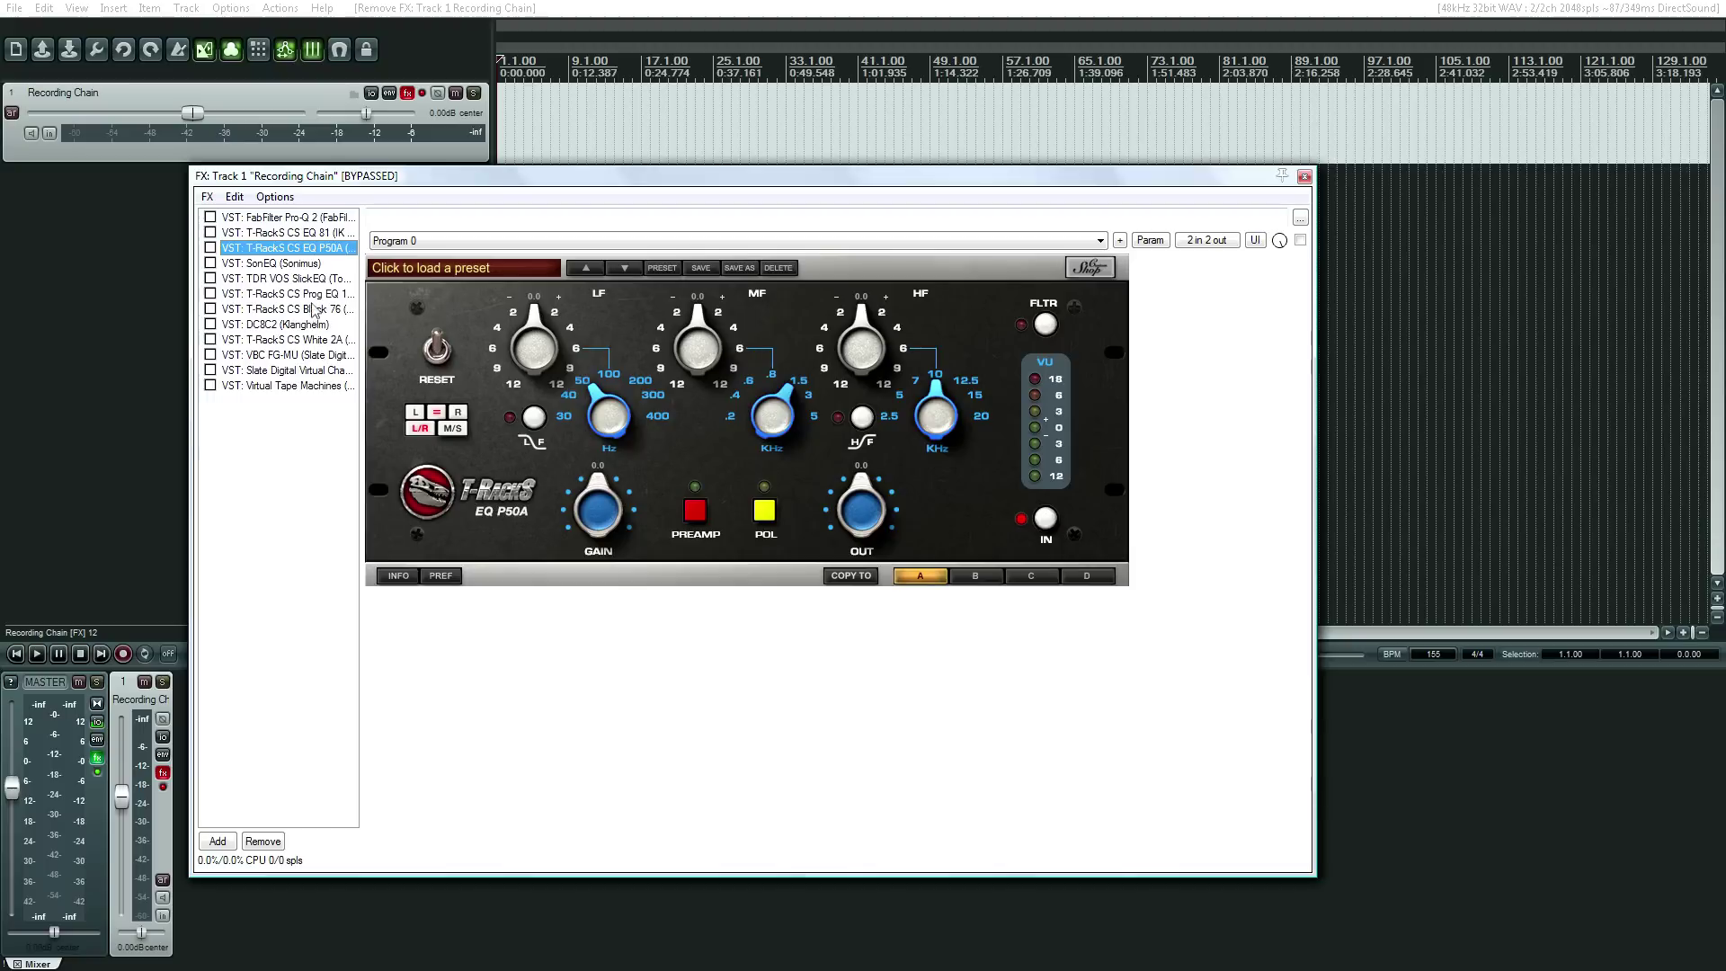
pyautogui.keyDown('ctrl'); pyautogui.click(315, 293); pyautogui.keyUp('ctrl')
pyautogui.keyDown('ctrl'); pyautogui.click(315, 278); pyautogui.keyUp('ctrl')
pyautogui.keyDown('ctrl'); pyautogui.click(315, 263); pyautogui.keyUp('ctrl')
pyautogui.press('Delete')
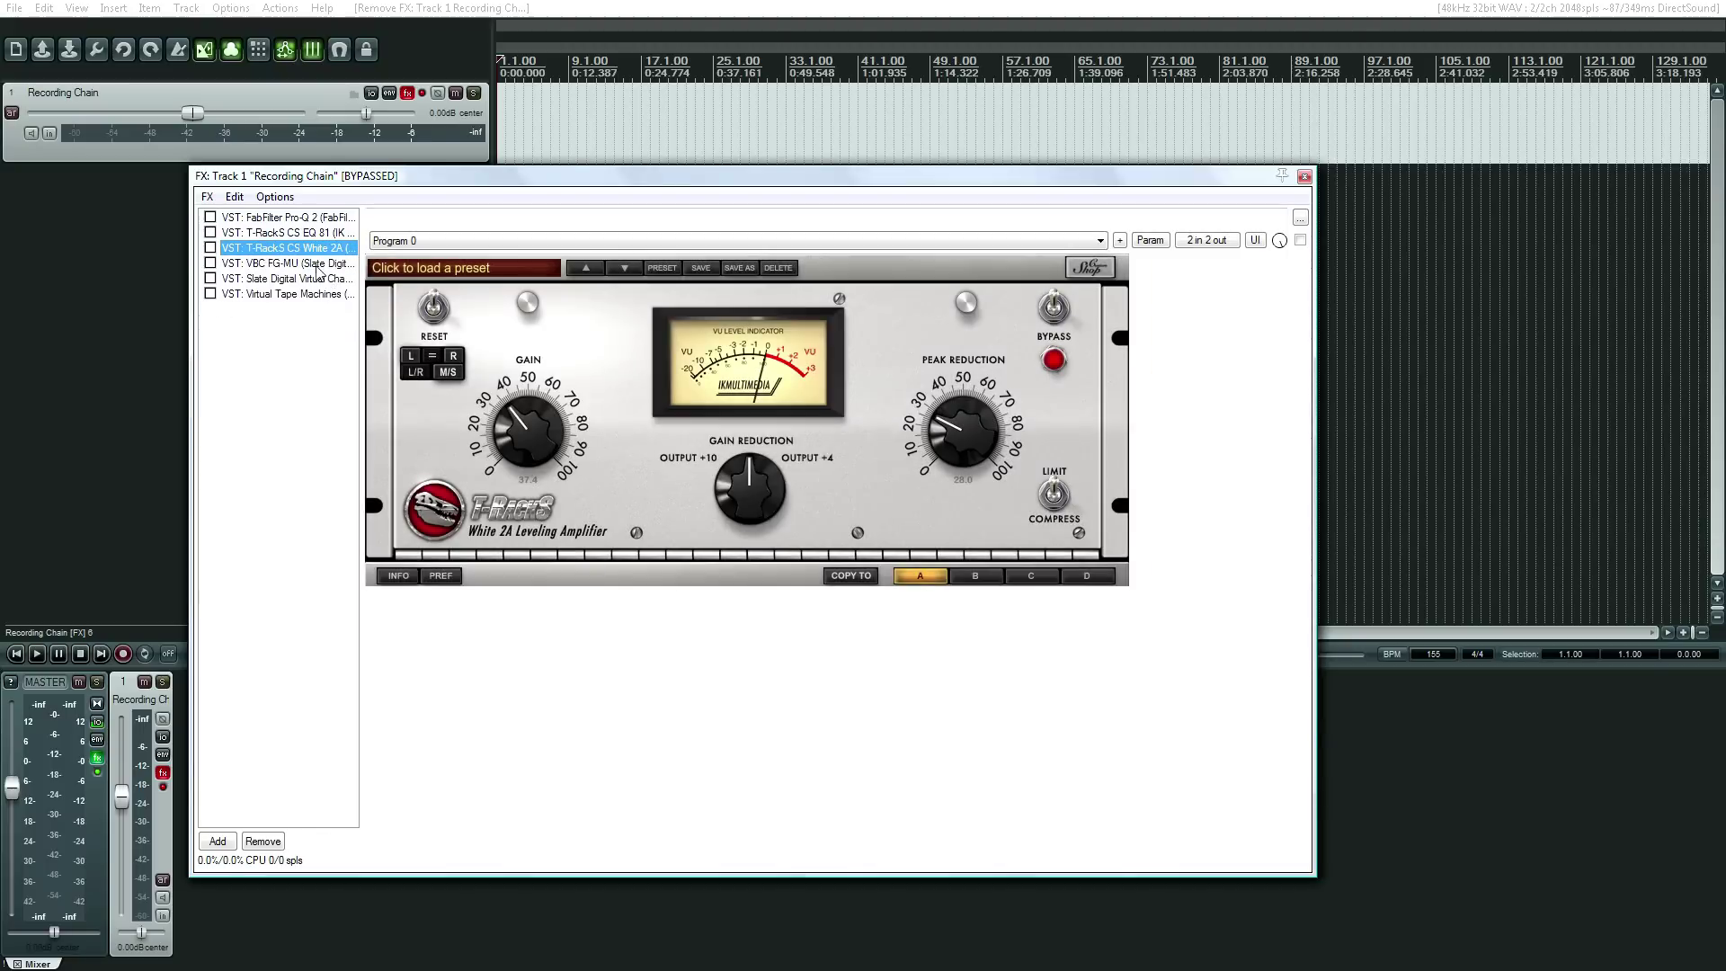
pyautogui.click(322, 264)
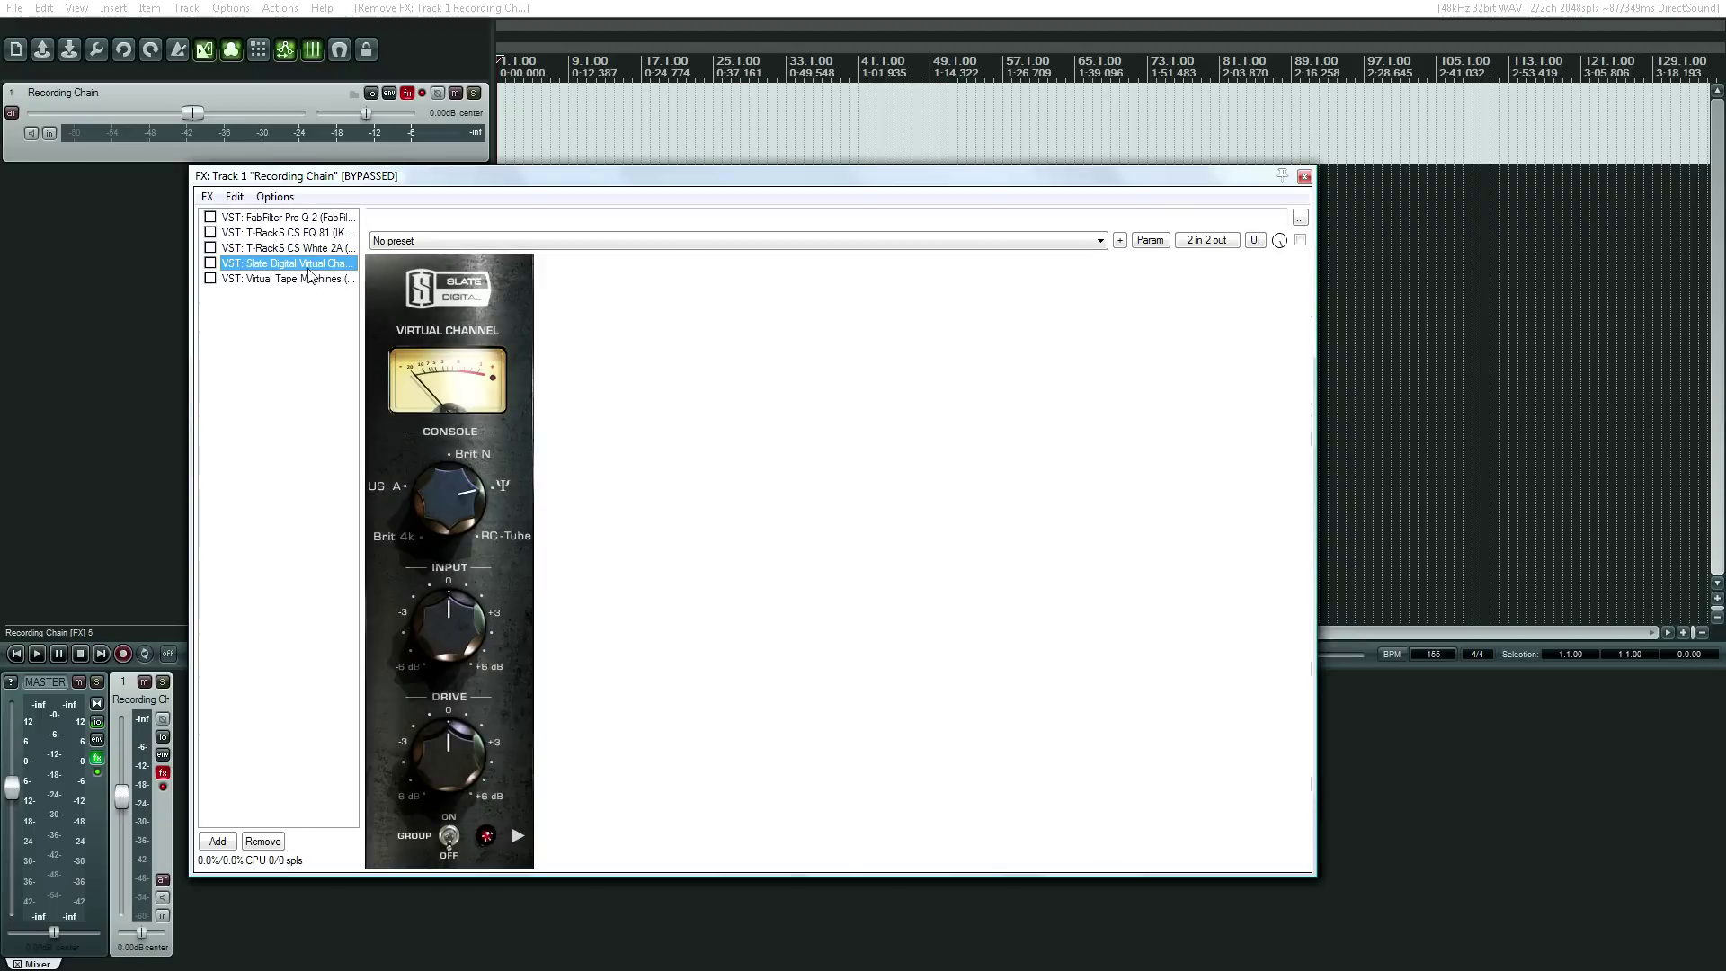
# Step: Review the Virtual Channel's console control and the Virtual Tape Machines, and highlight all the plugins left in the chain
pyautogui.click(423, 483)
pyautogui.moveTo(453, 463); pyautogui.dragTo(457, 480)
pyautogui.click(299, 278)
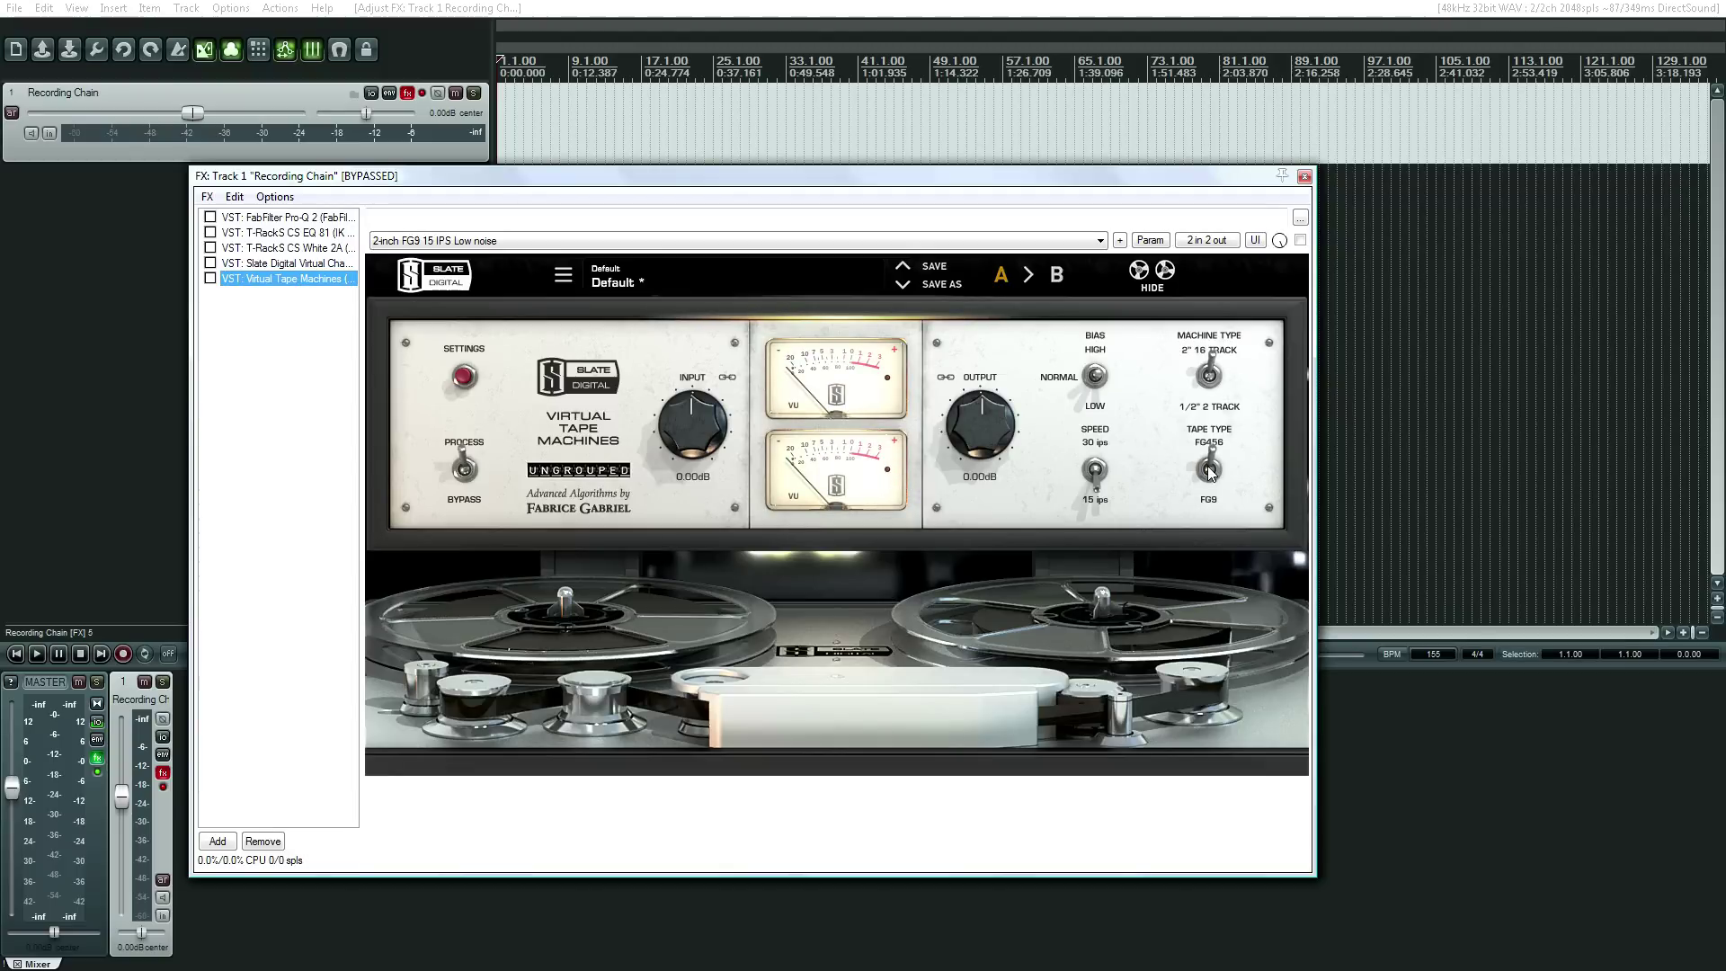
pyautogui.moveTo(288, 320); pyautogui.dragTo(270, 205)
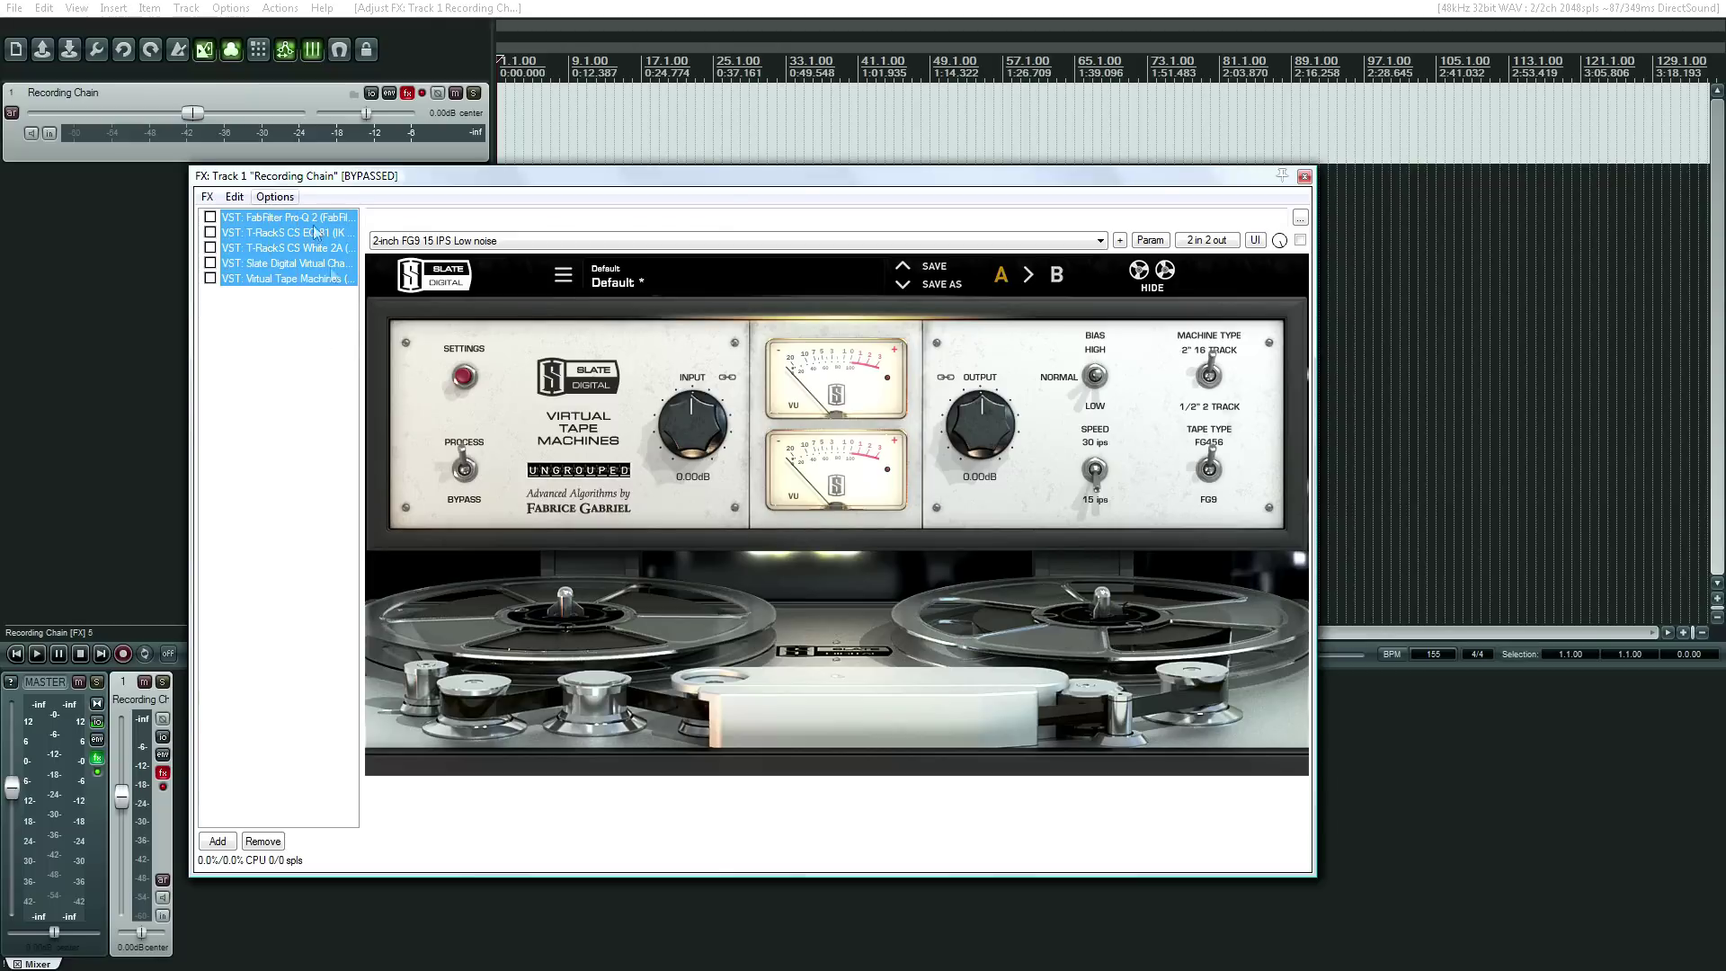
pyautogui.click(324, 315)
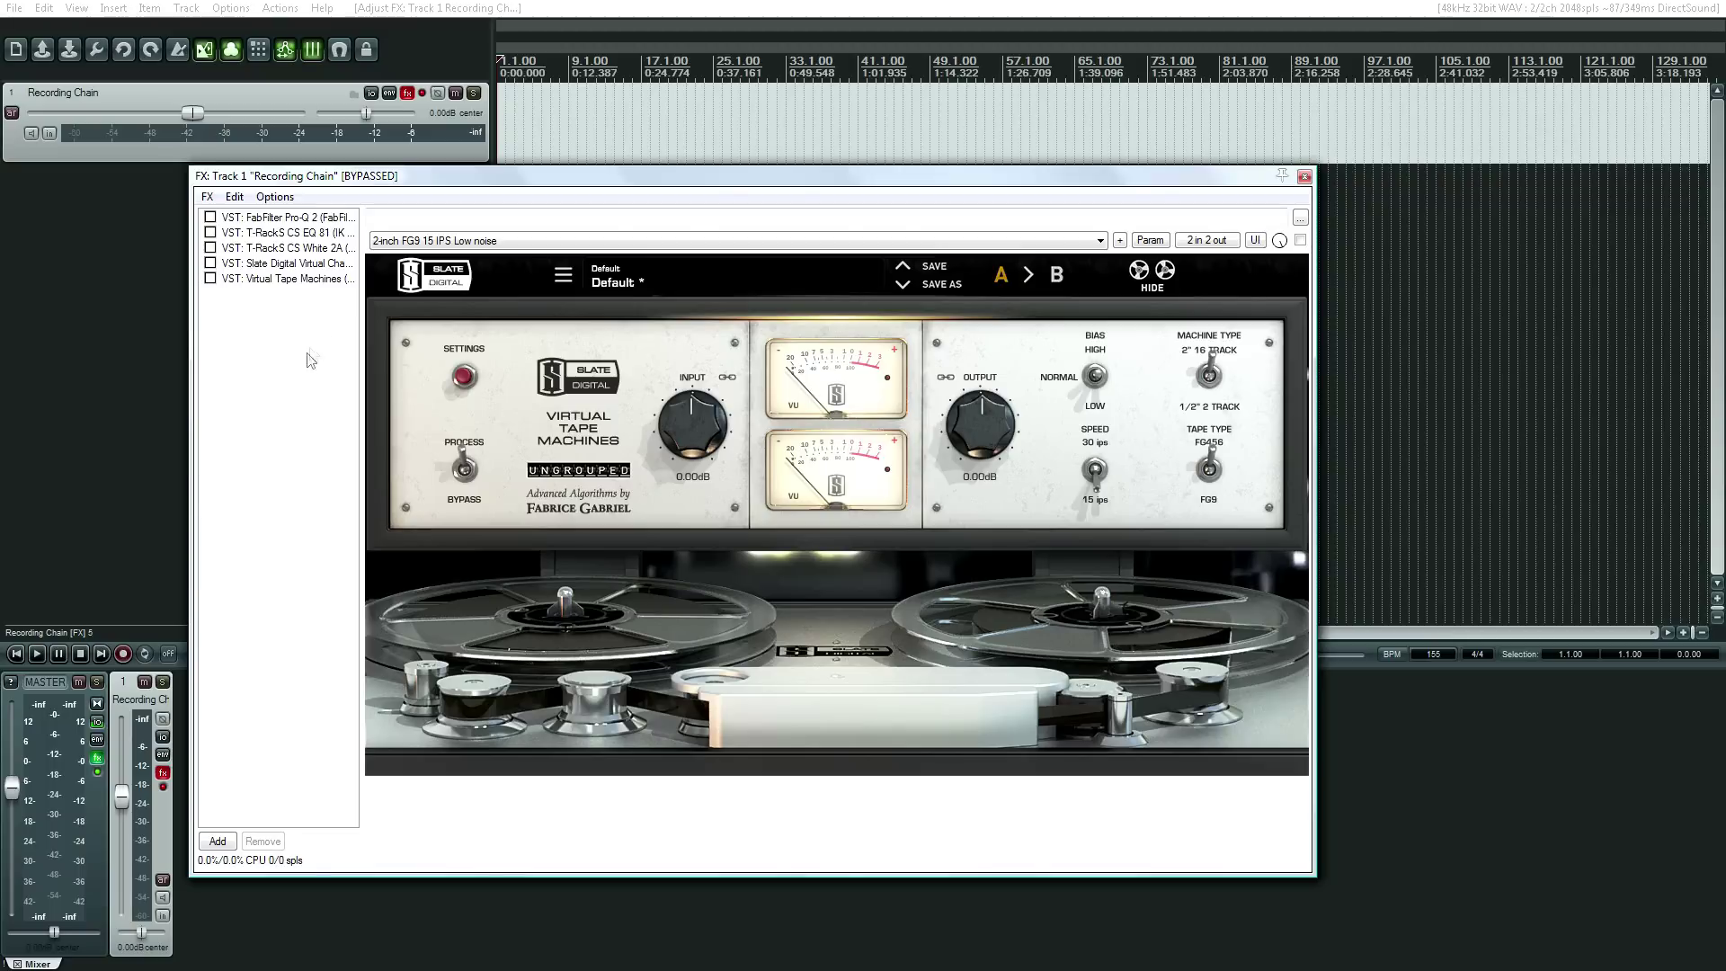
# Step: Check ARC 2 on the master track, bypass the master effects, and close the Recording Chain effects window
pyautogui.moveTo(394, 182); pyautogui.dragTo(442, 354)
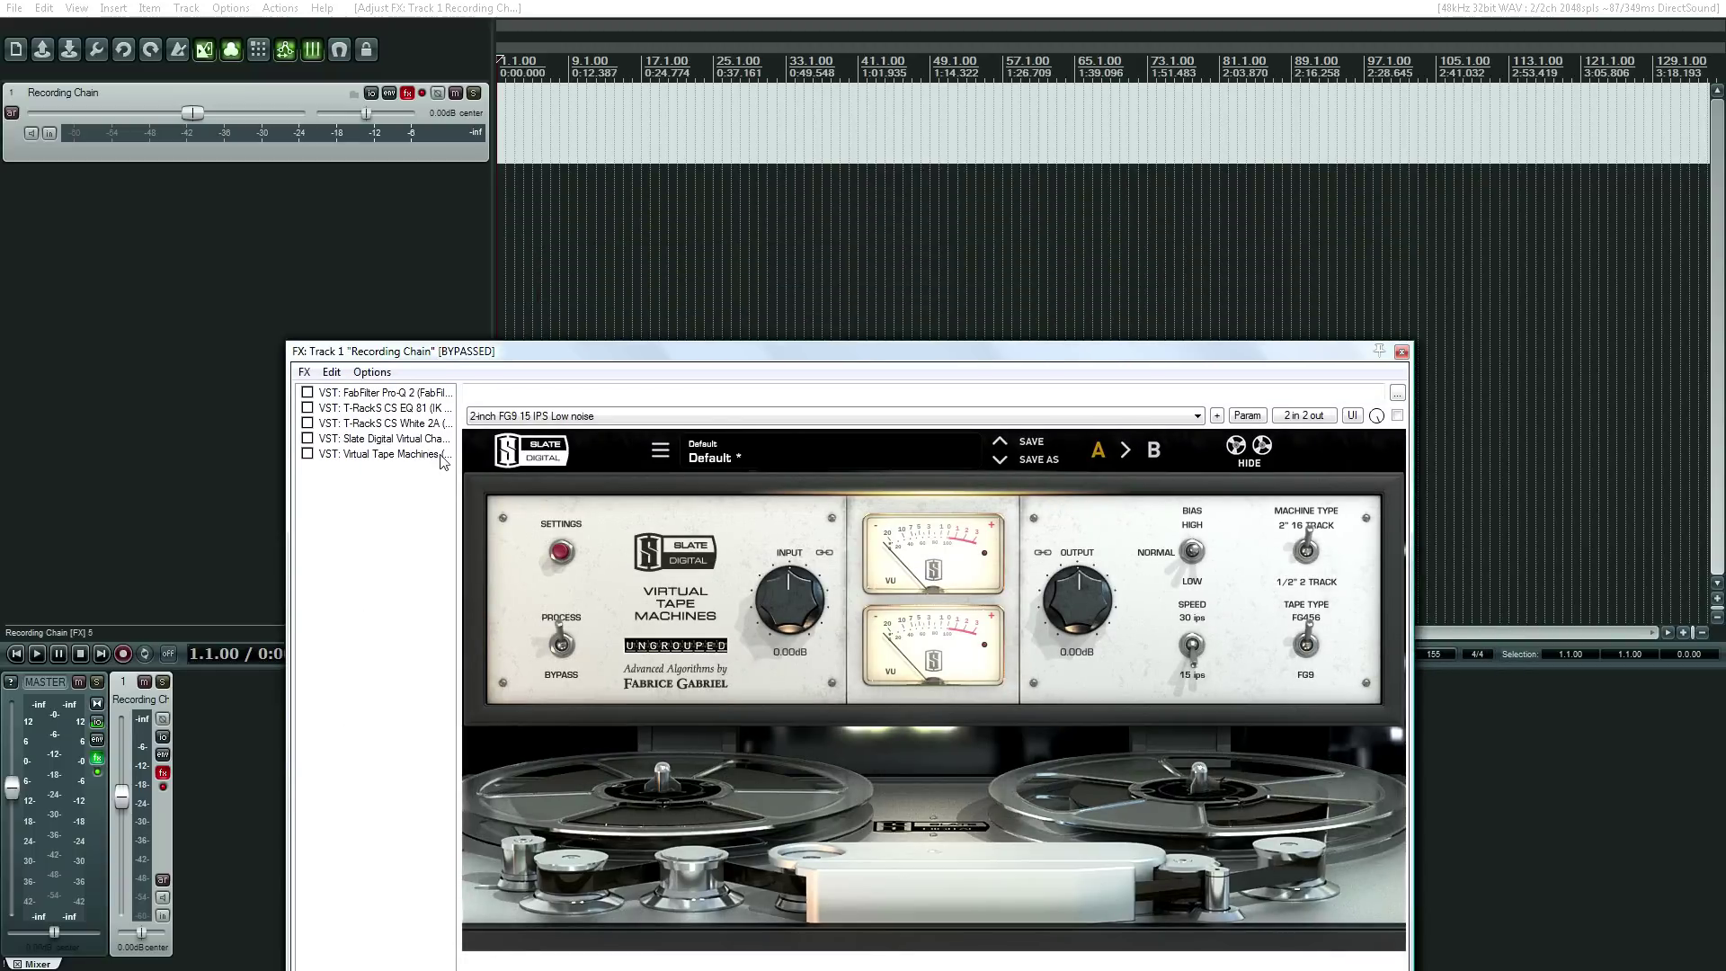
pyautogui.click(98, 760)
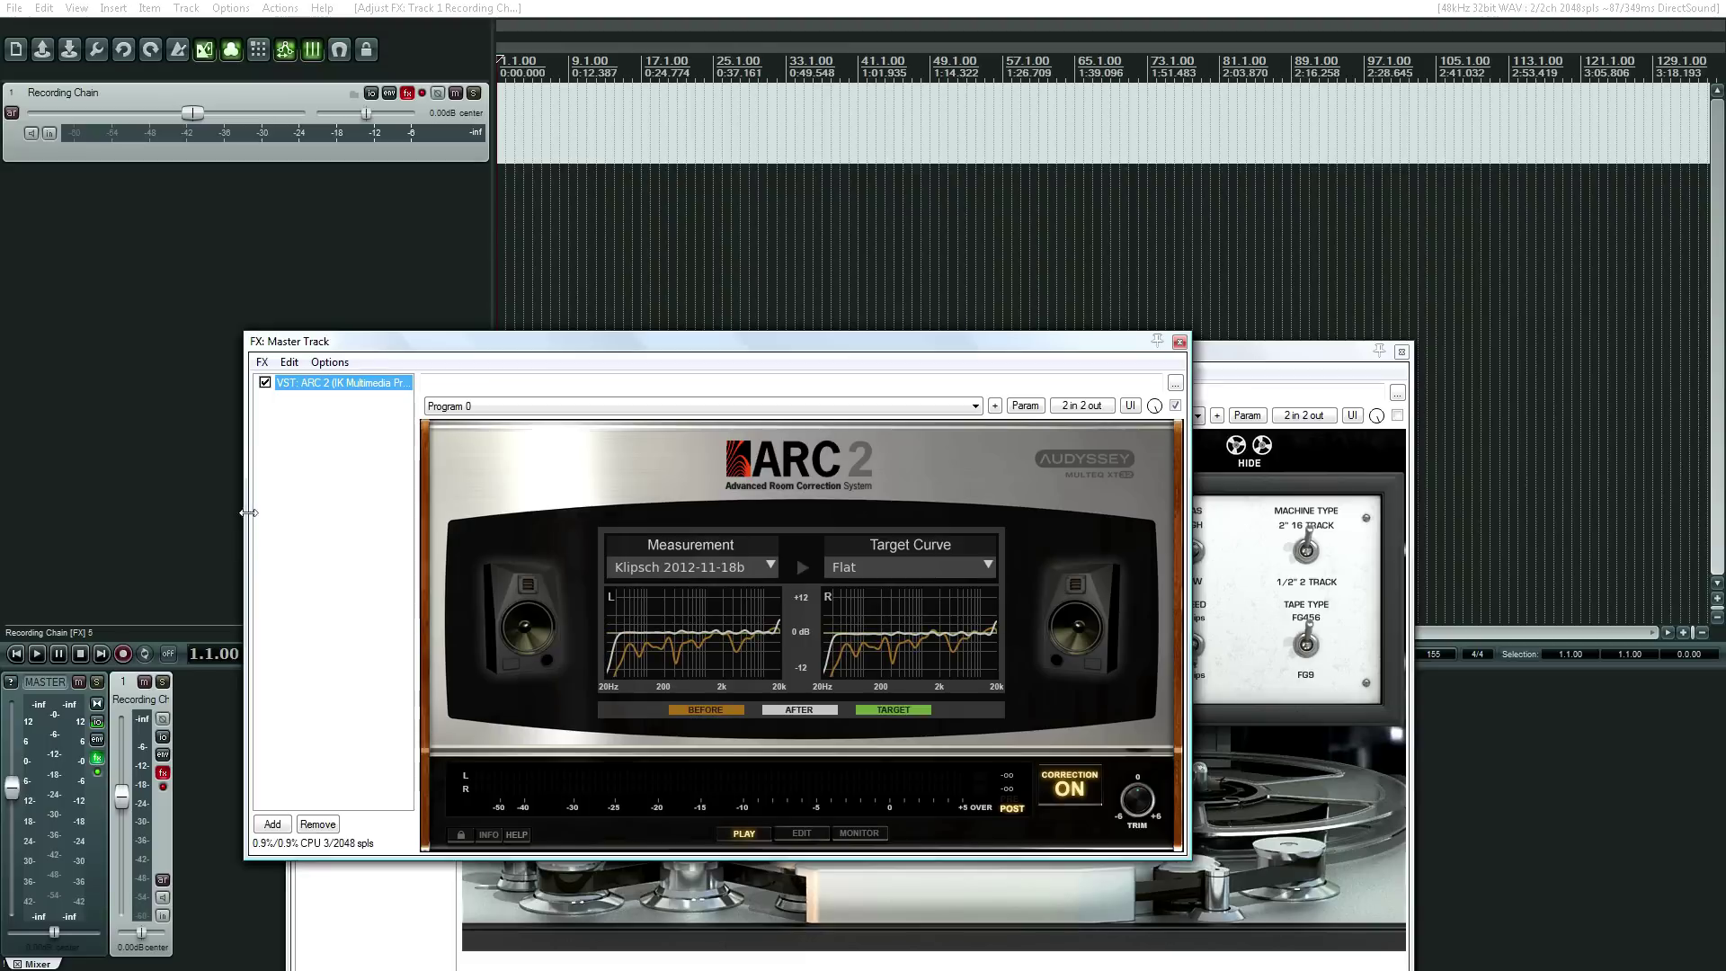
pyautogui.click(1179, 342)
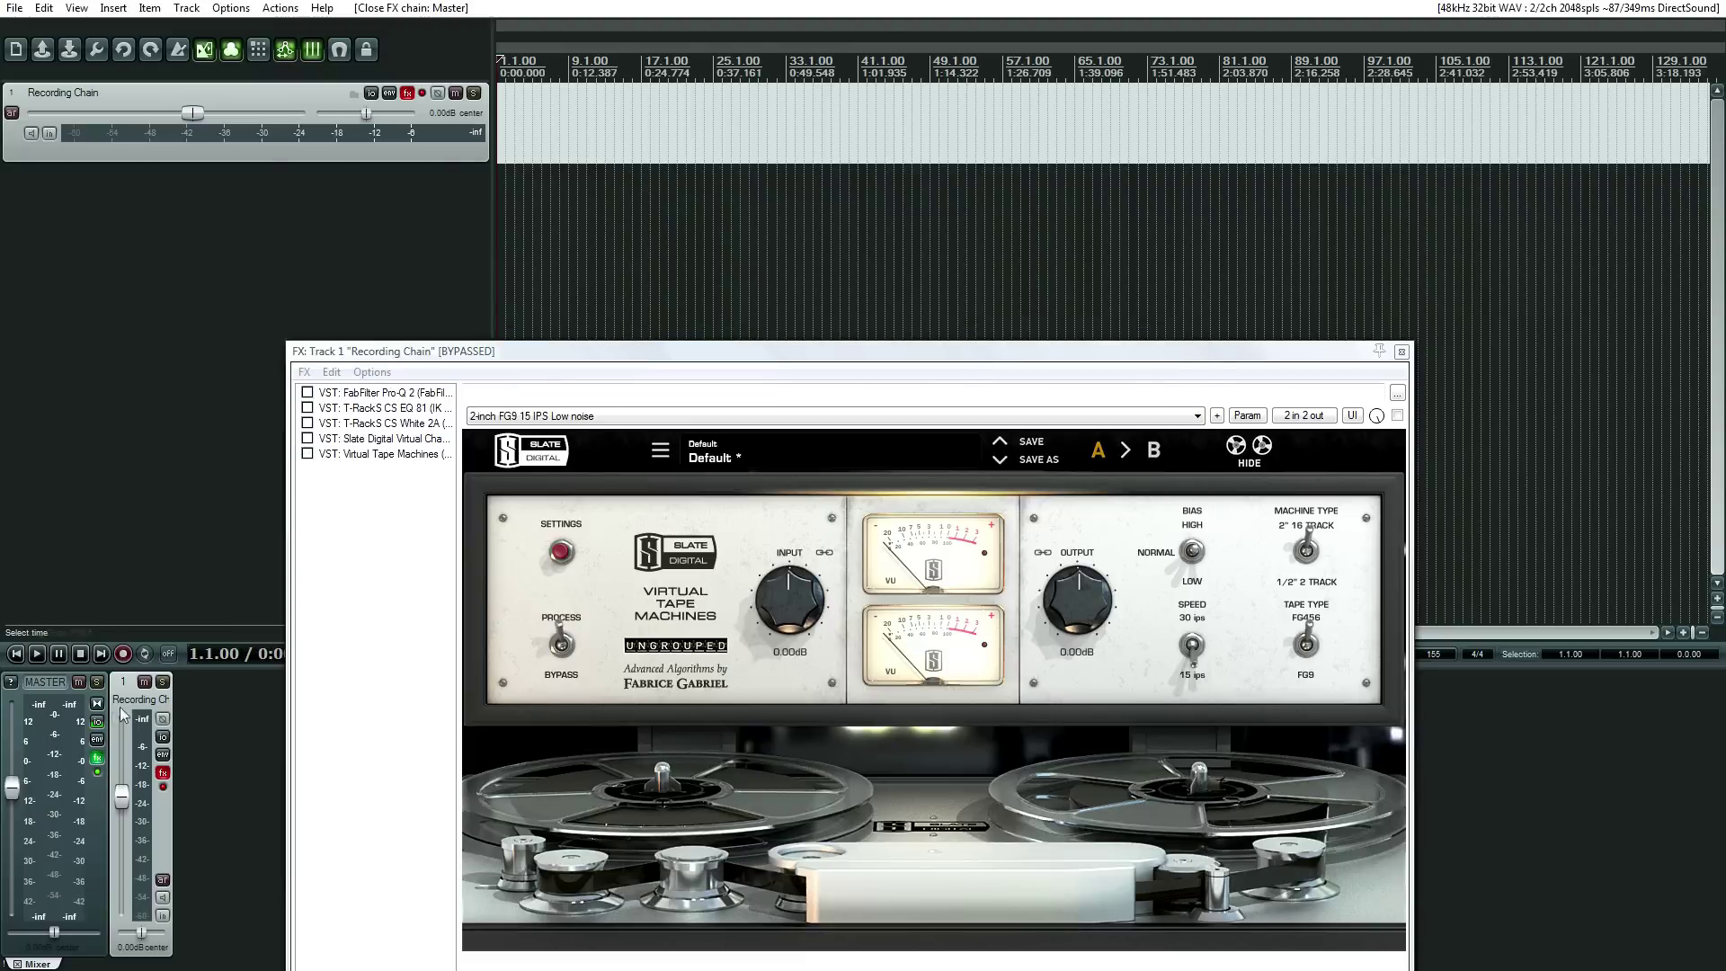
pyautogui.click(102, 782)
pyautogui.keyDown('ctrl'); pyautogui.click(98, 758); pyautogui.keyUp('ctrl')
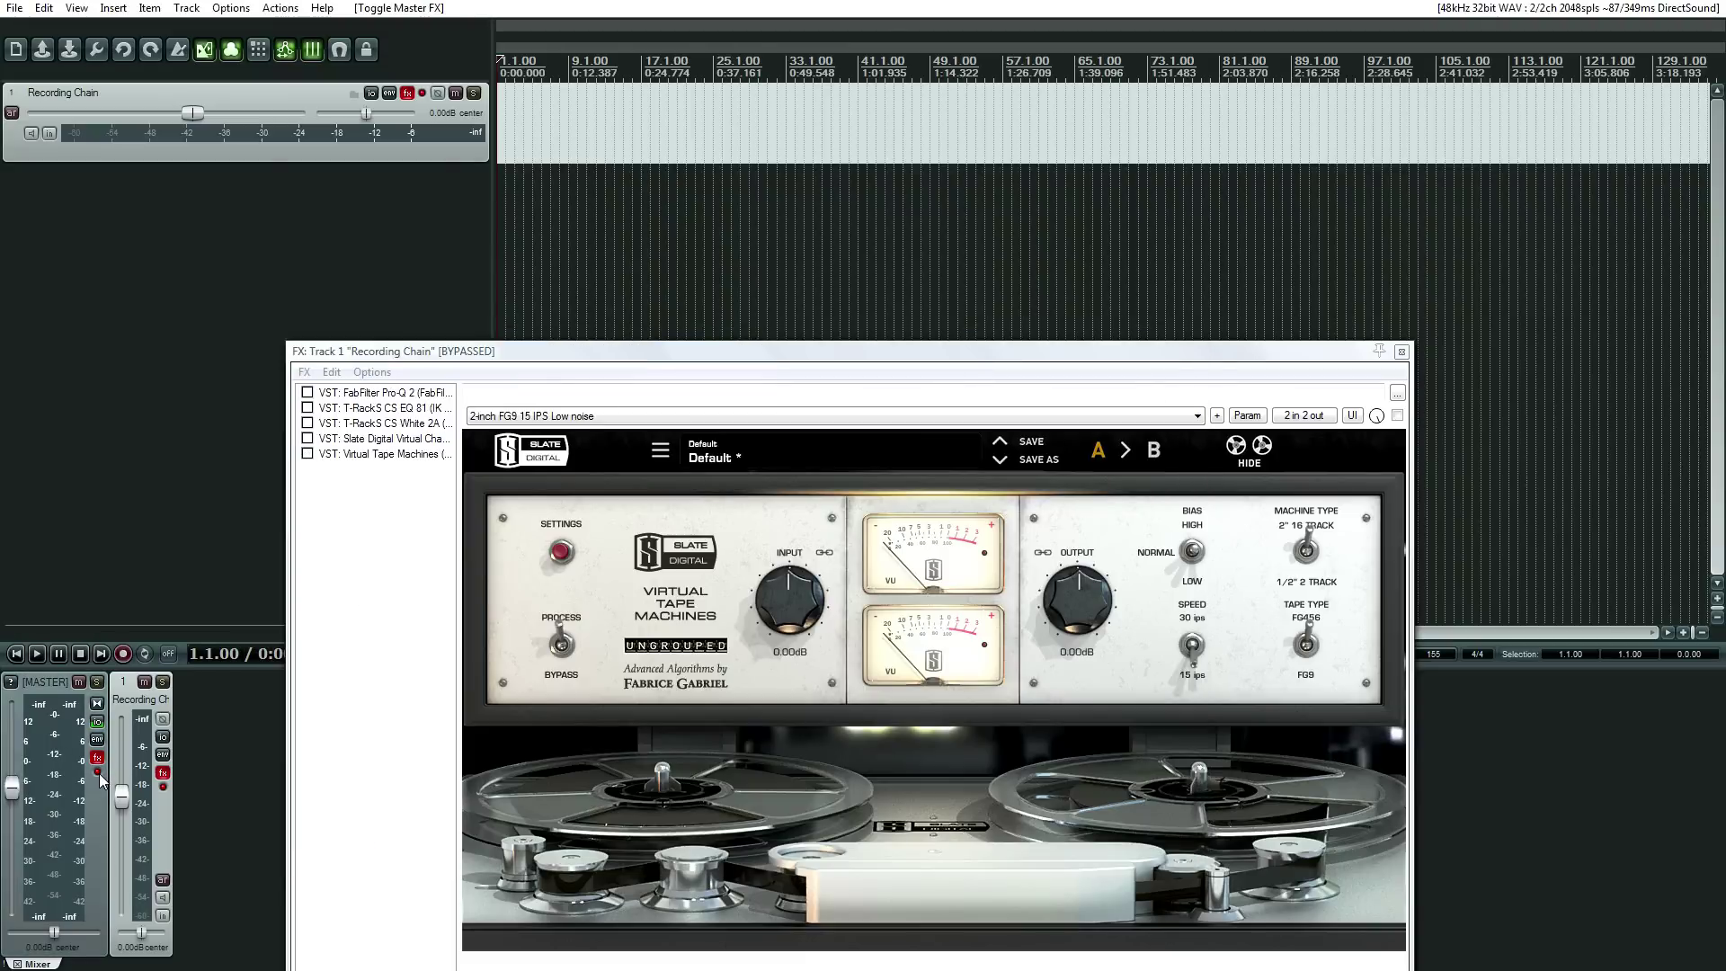
pyautogui.moveTo(517, 359); pyautogui.dragTo(564, 259)
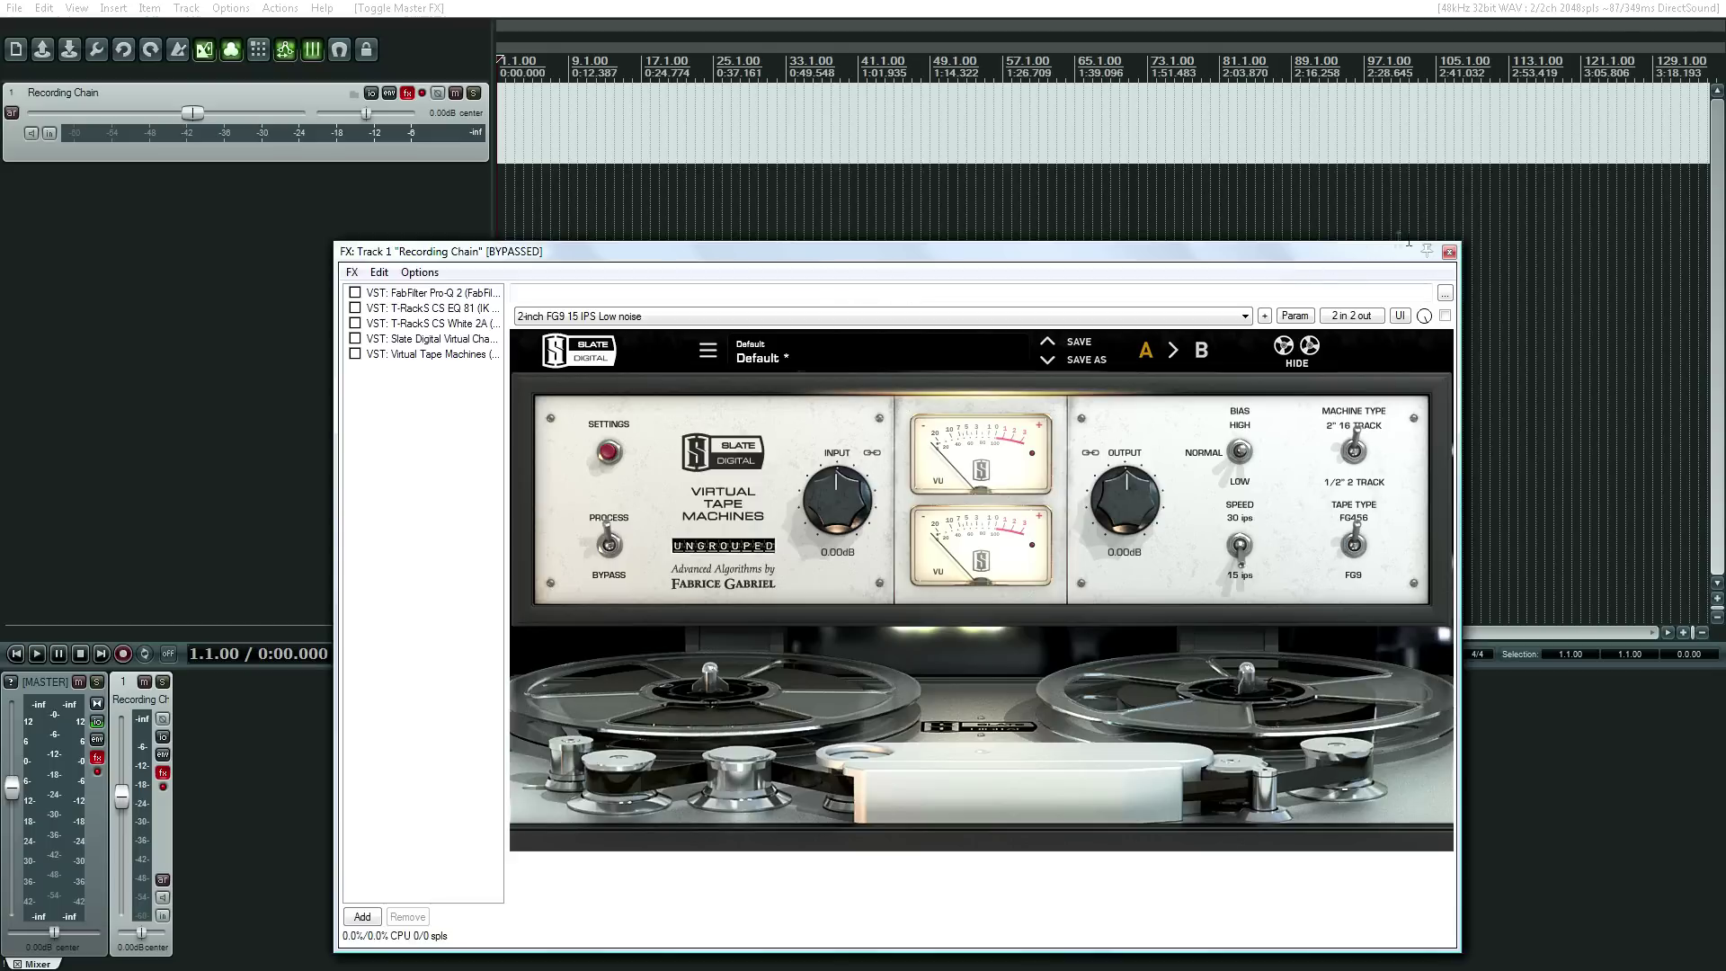
pyautogui.click(1450, 252)
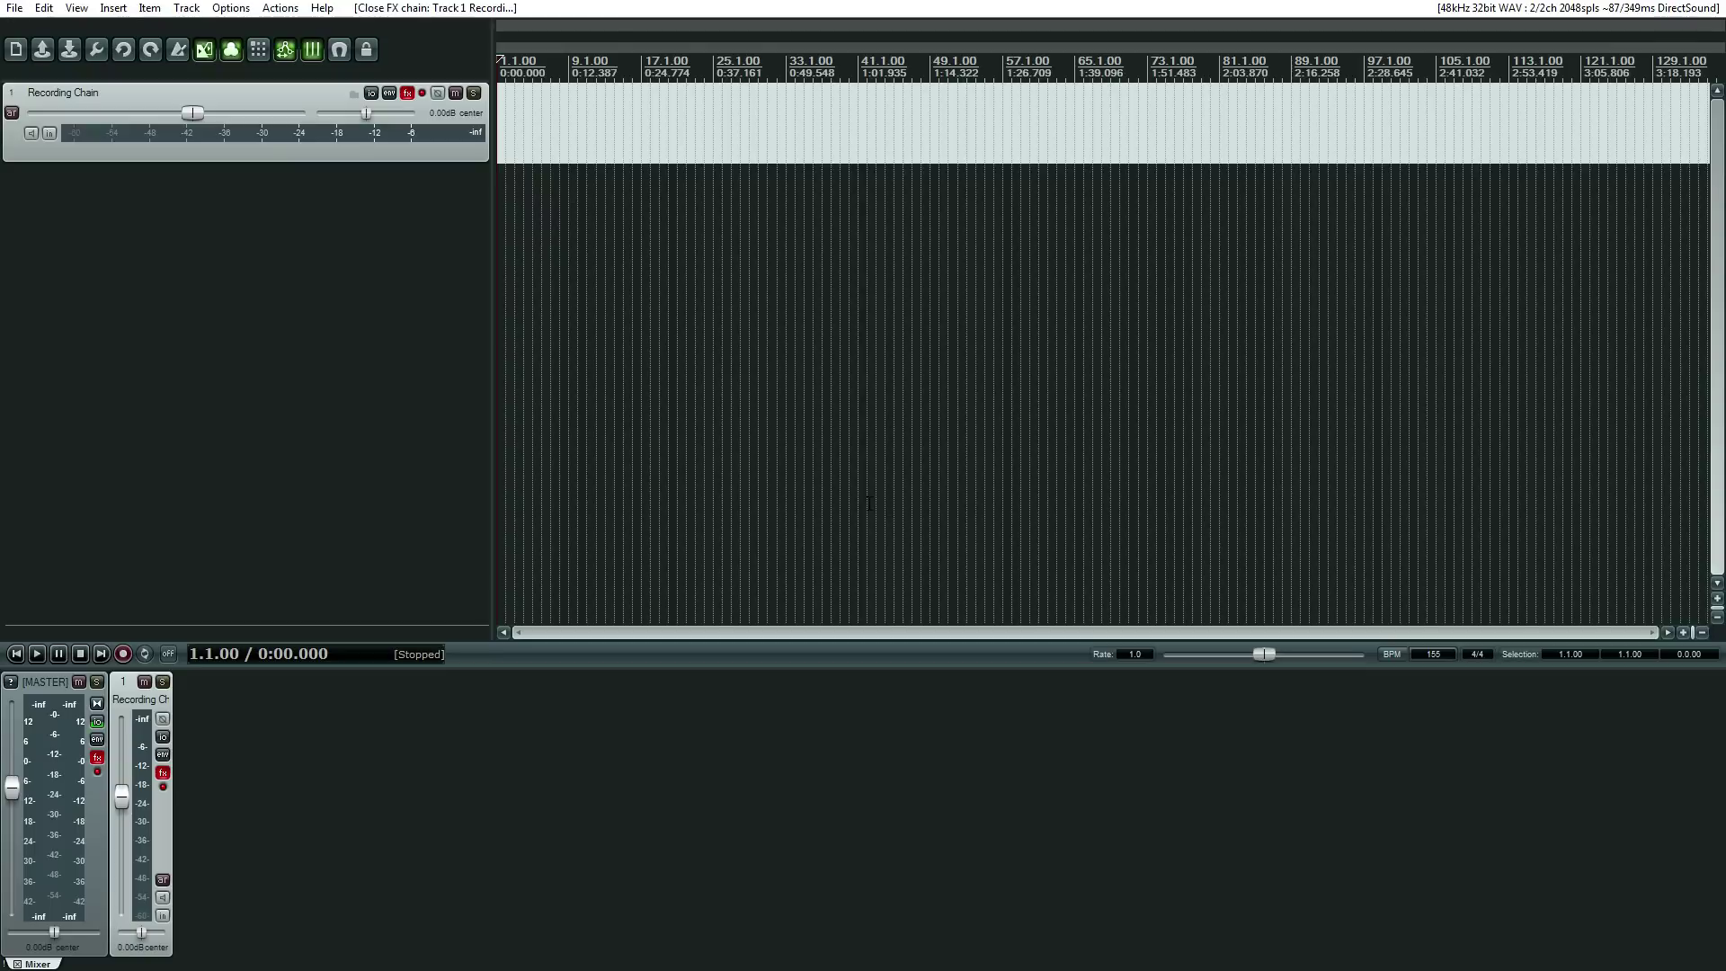
# Step: Reopen the Recording Chain effects, view the EQ 81, and flip the White 2A's Limit/Compress switch
pyautogui.click(408, 93)
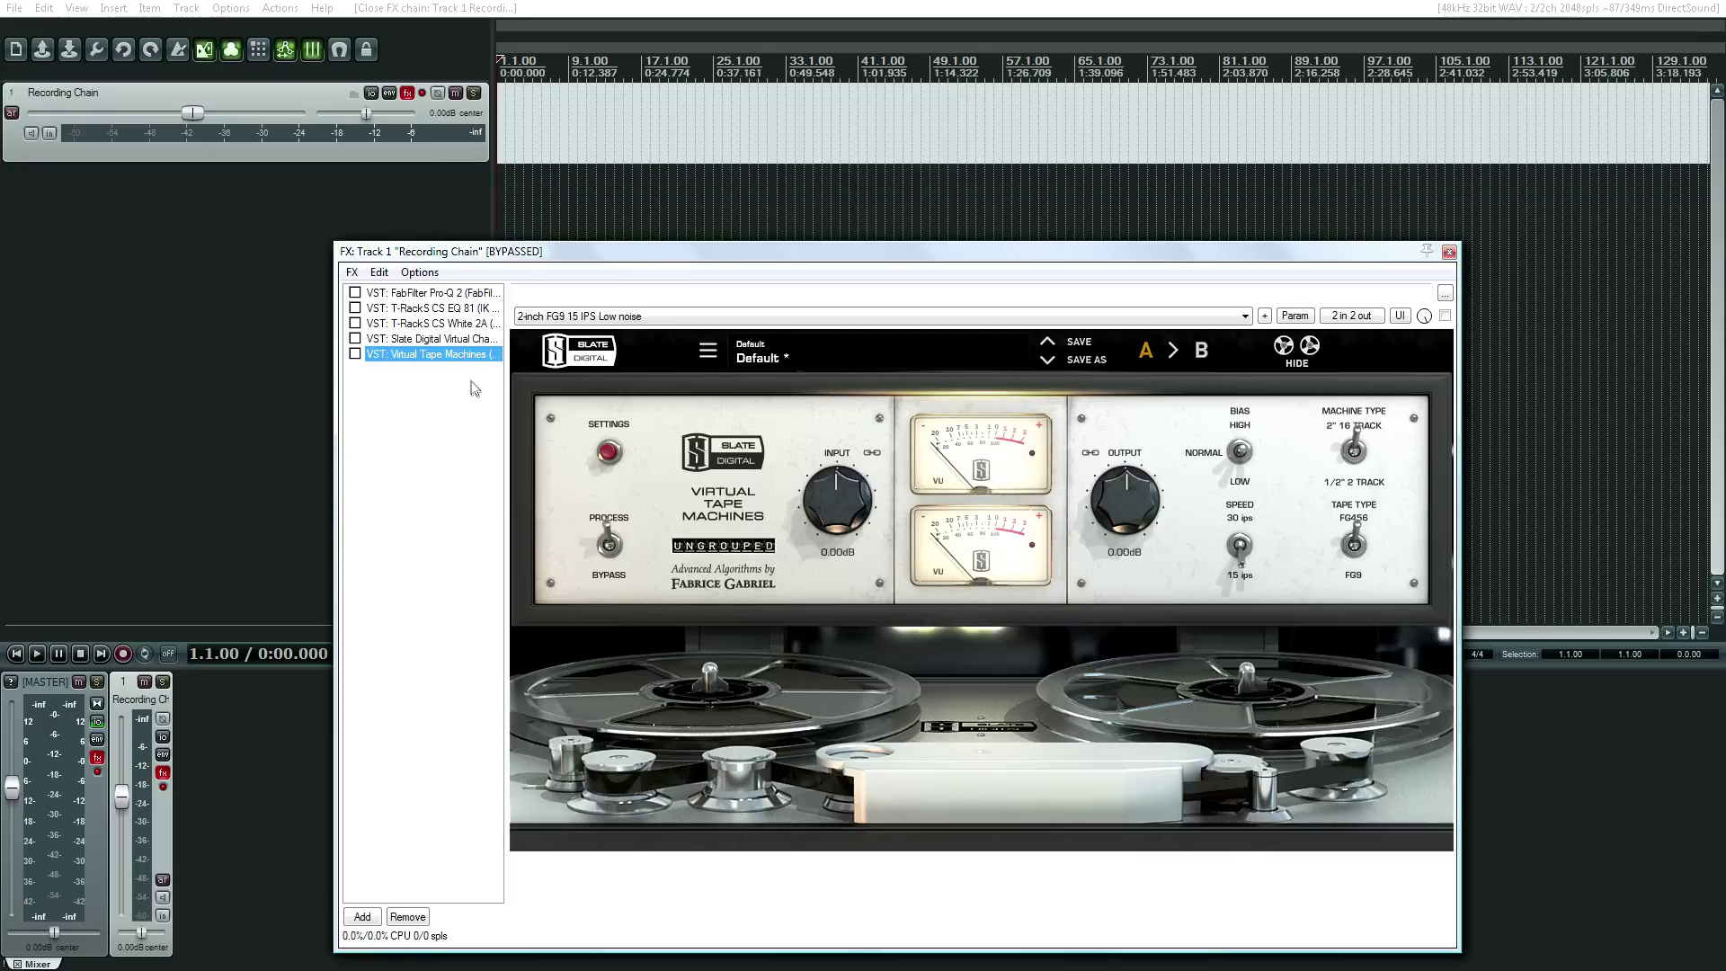
pyautogui.click(452, 295)
pyautogui.click(455, 308)
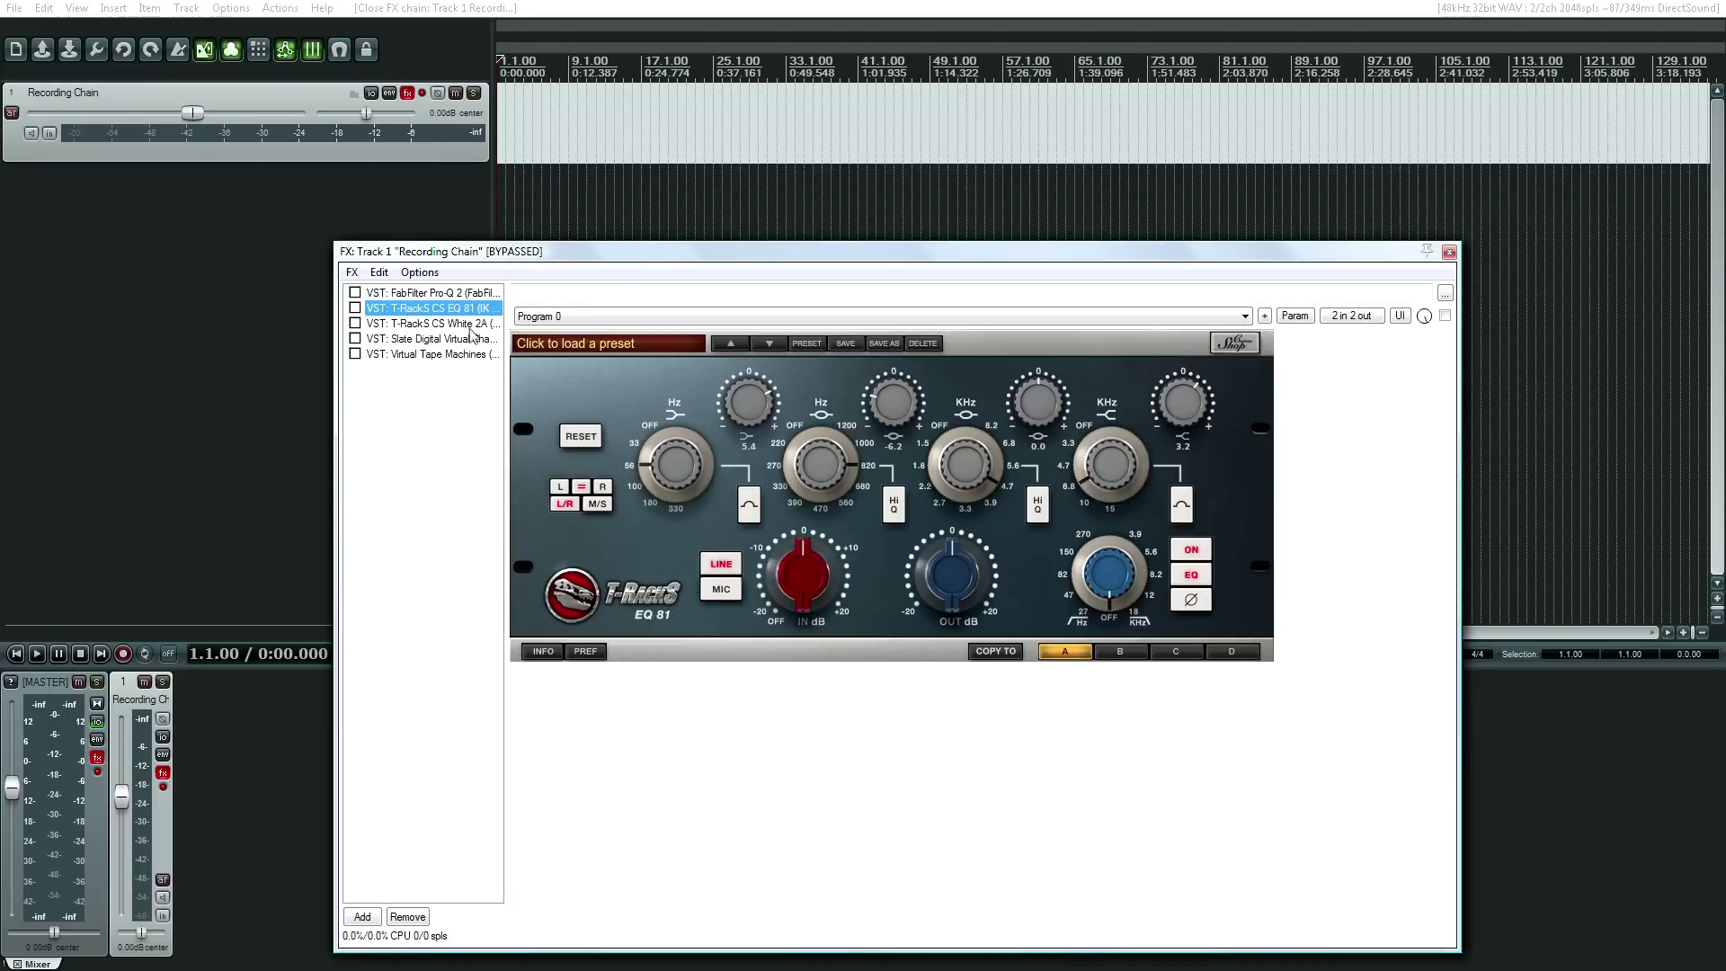
pyautogui.click(469, 326)
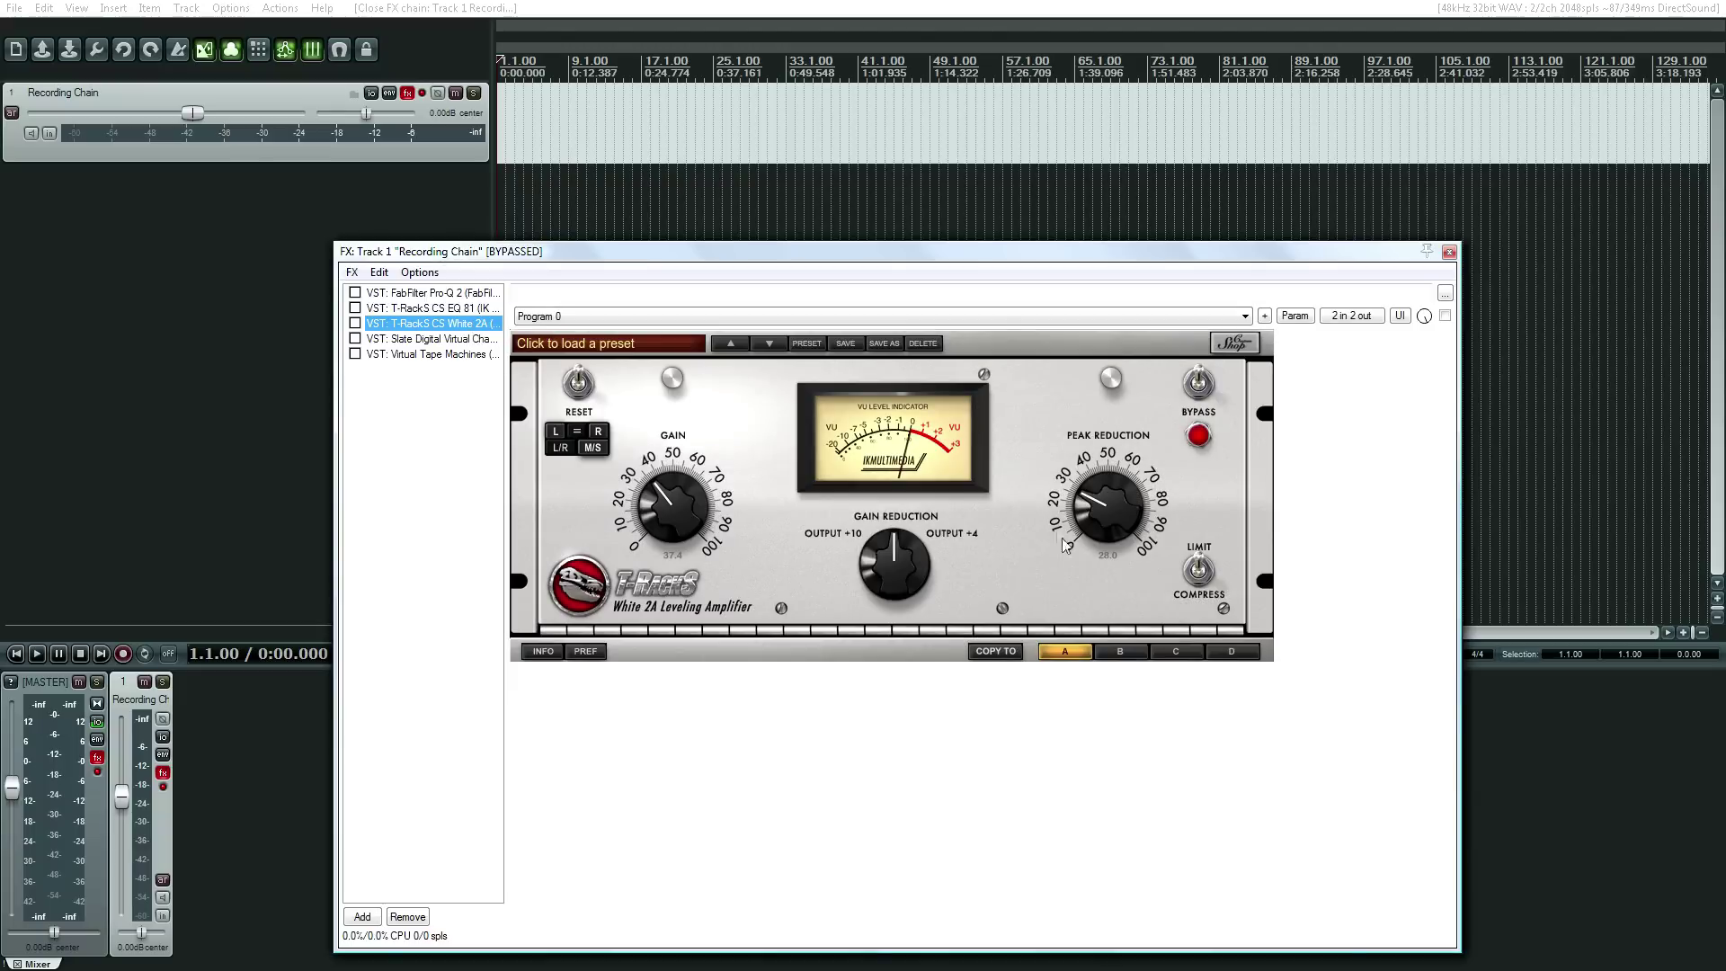
pyautogui.click(1198, 570)
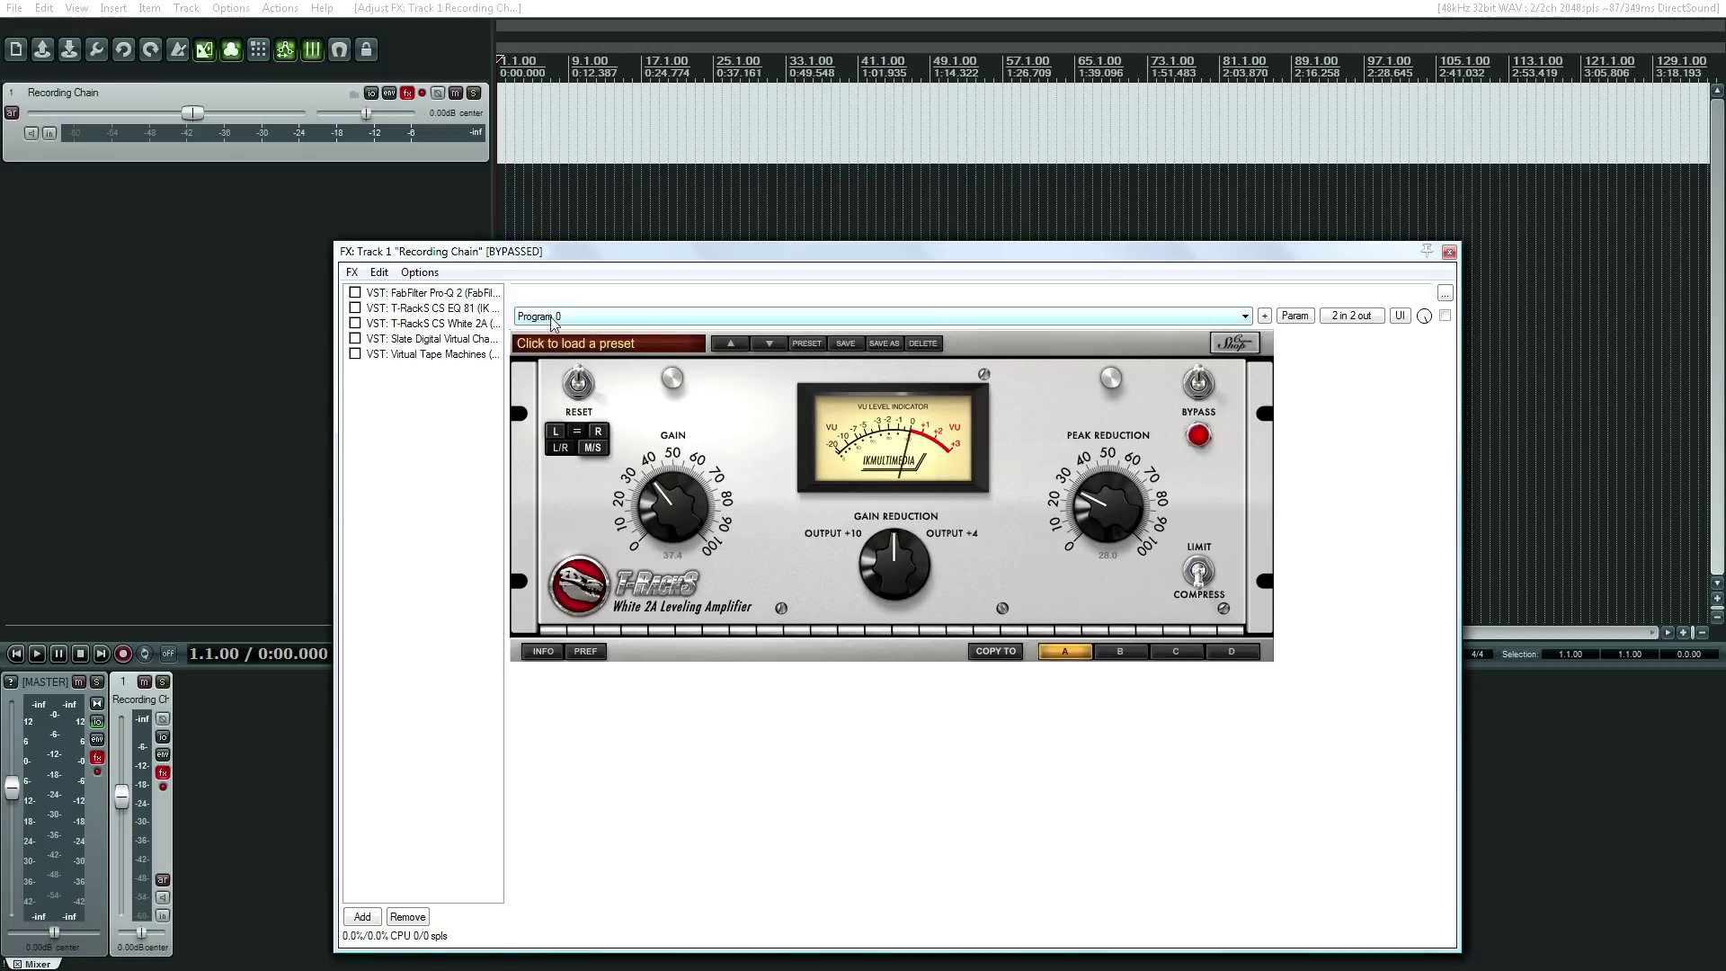
# Step: Go through the chain from FabFilter Pro-Q 2 to Virtual Tape Machines, and close the effects window
pyautogui.click(448, 295)
pyautogui.click(432, 310)
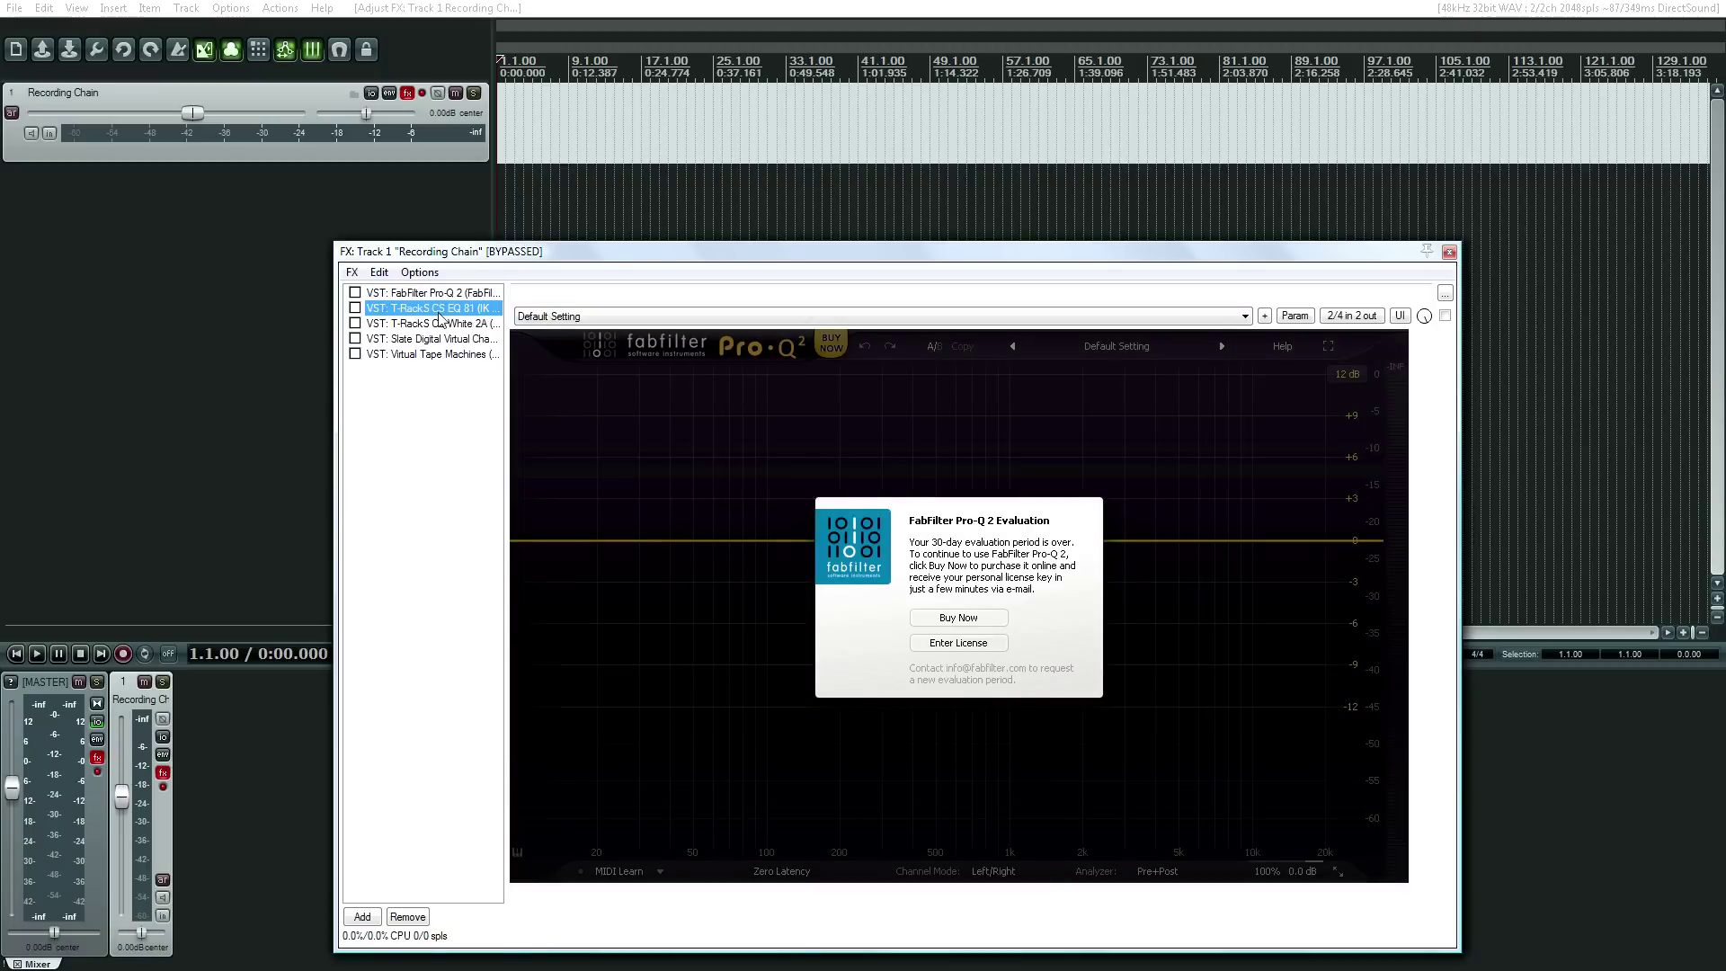
pyautogui.press('Down')
pyautogui.press('Down')
pyautogui.press('Down')
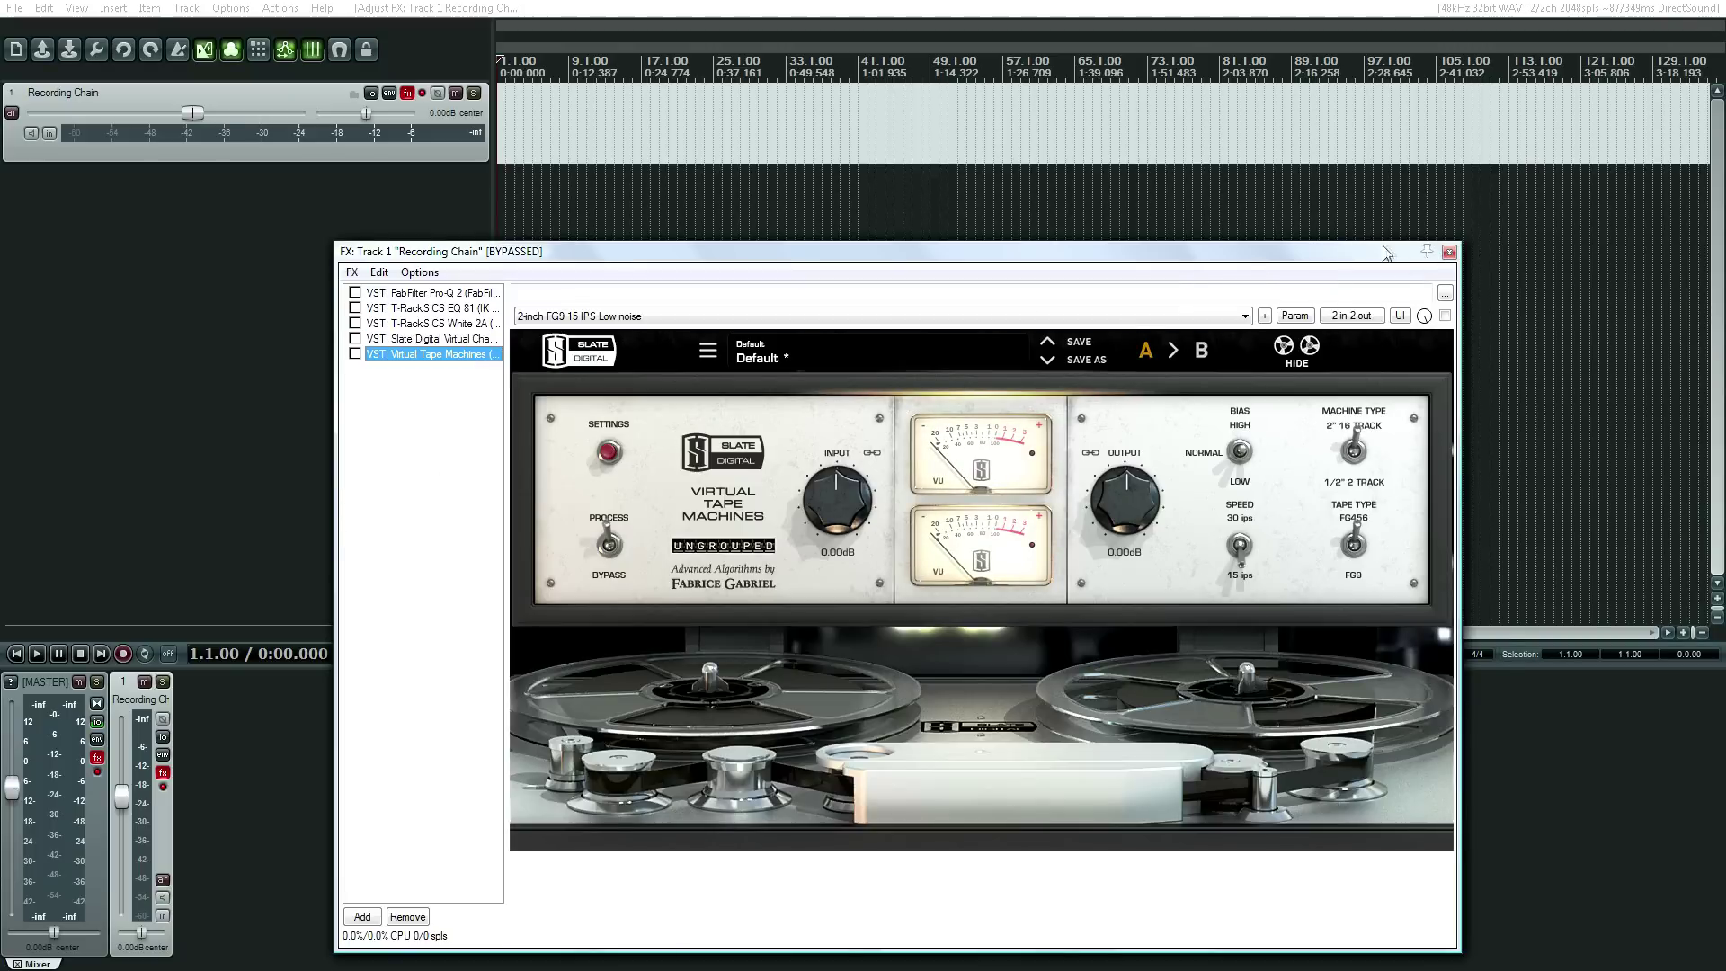
pyautogui.click(1449, 253)
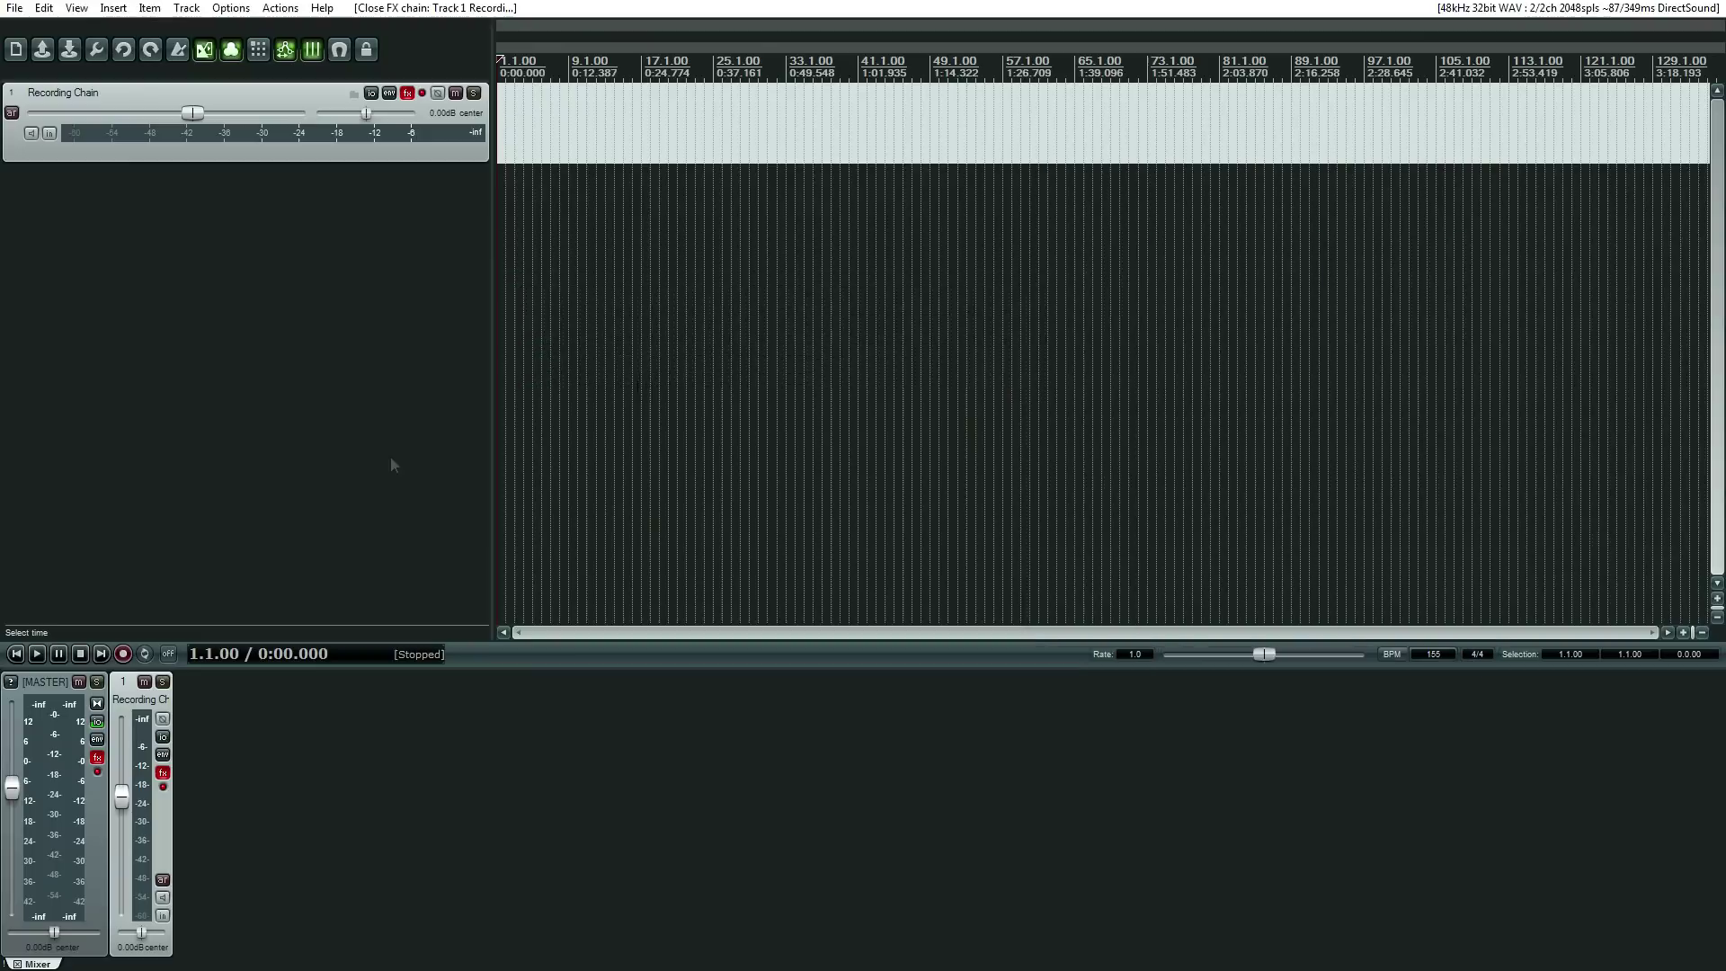
# Step: Review ARC 2 on the bypassed master track, close its window, and return the edit cursor to the project start
pyautogui.click(97, 757)
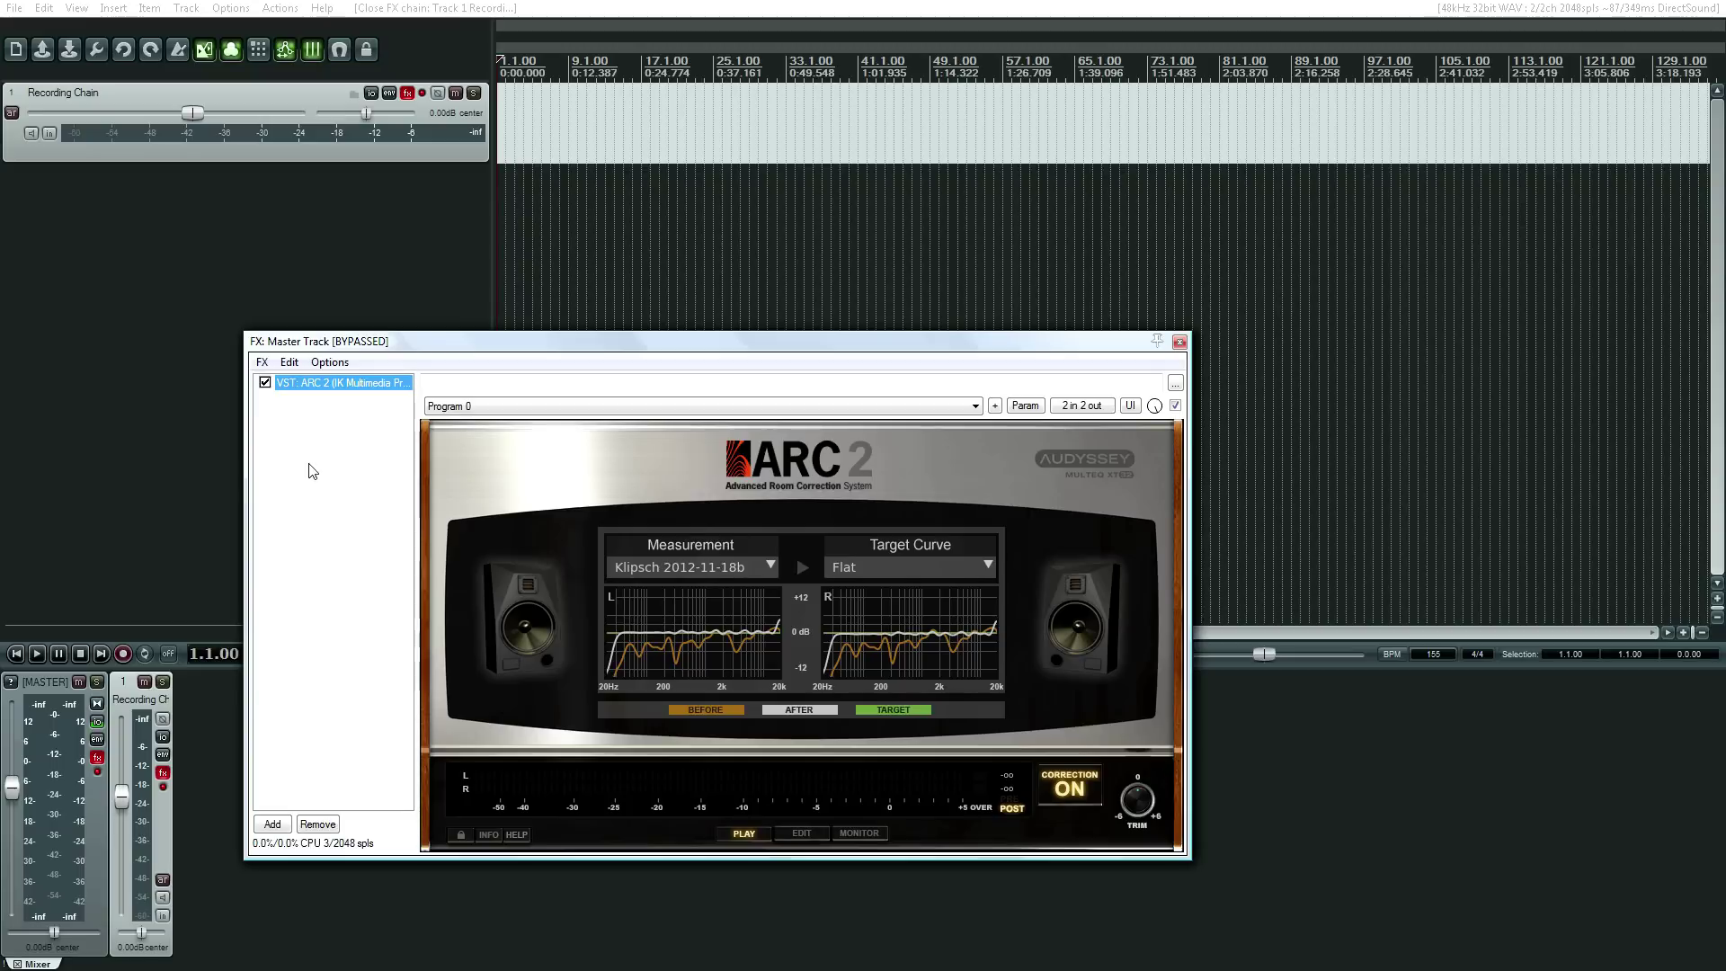
pyautogui.click(1180, 342)
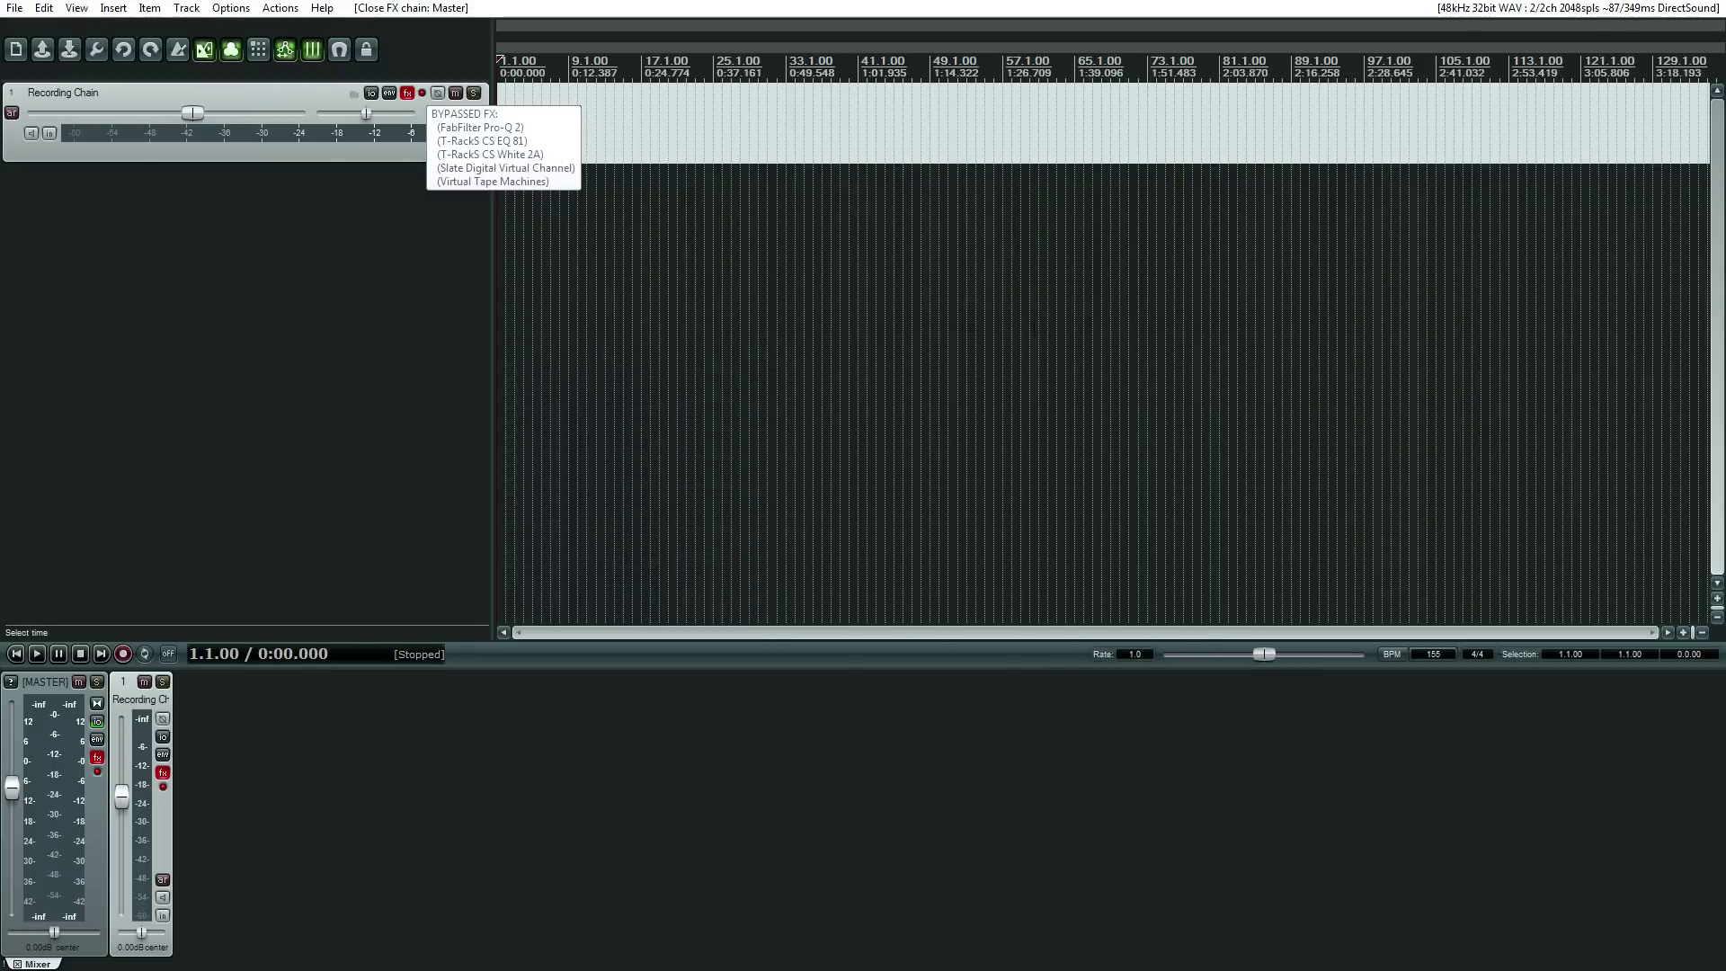
pyautogui.click(1187, 61)
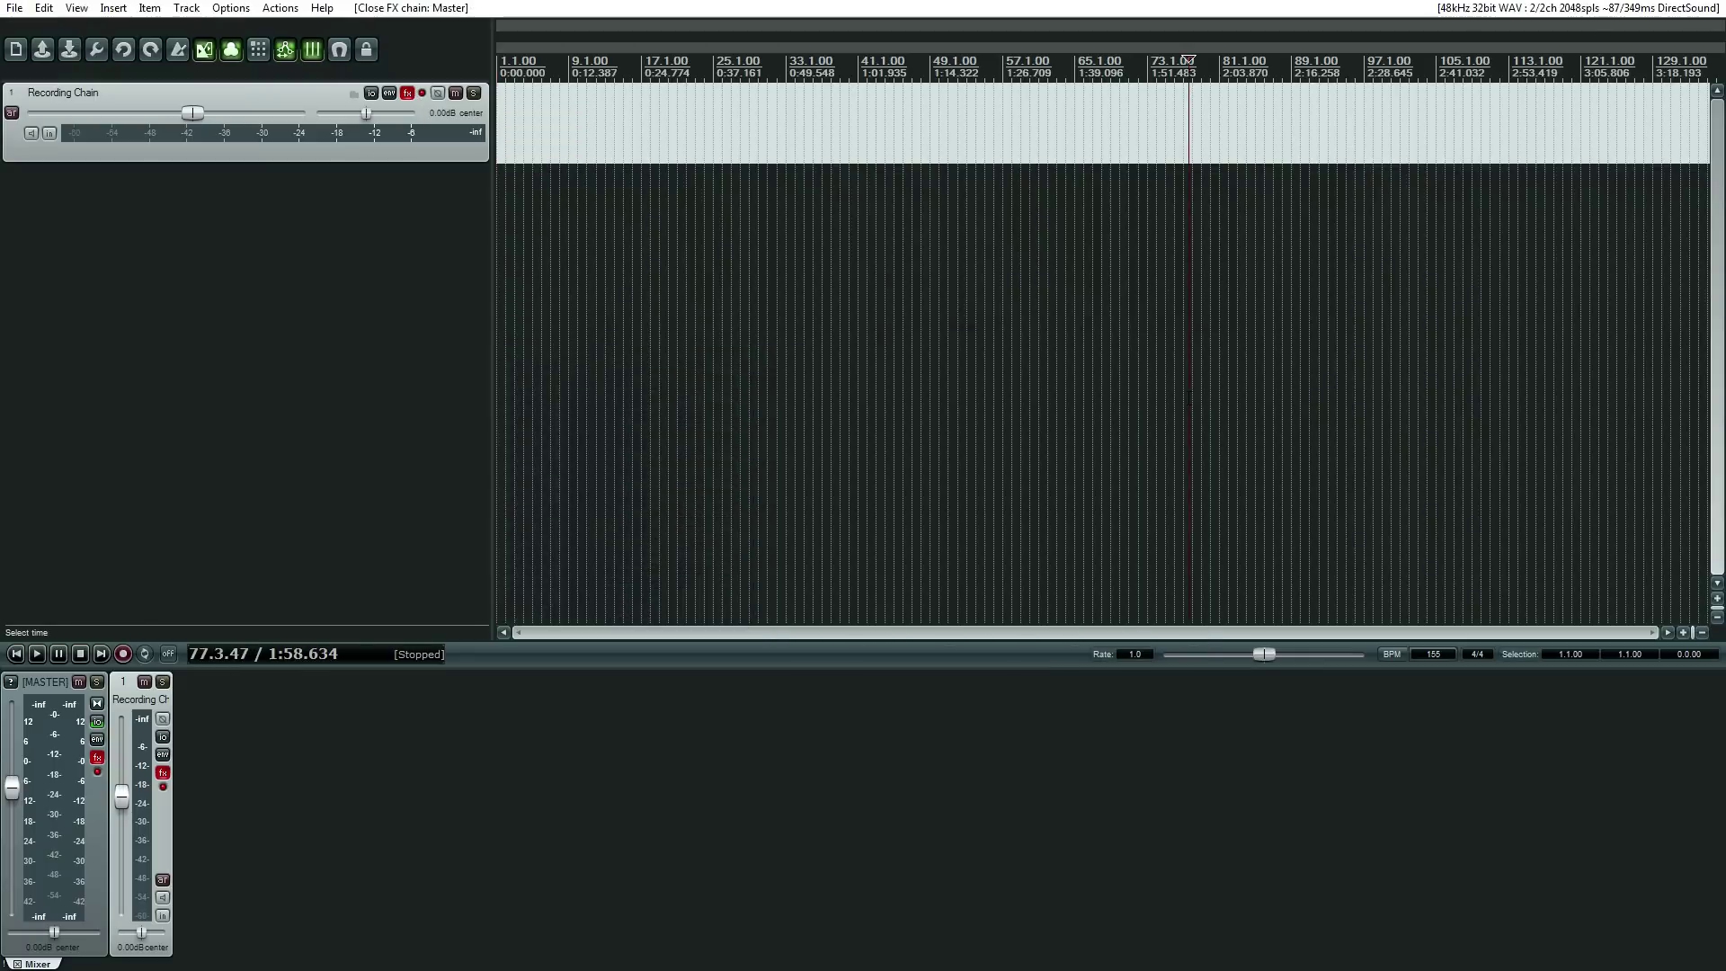
pyautogui.click(500, 60)
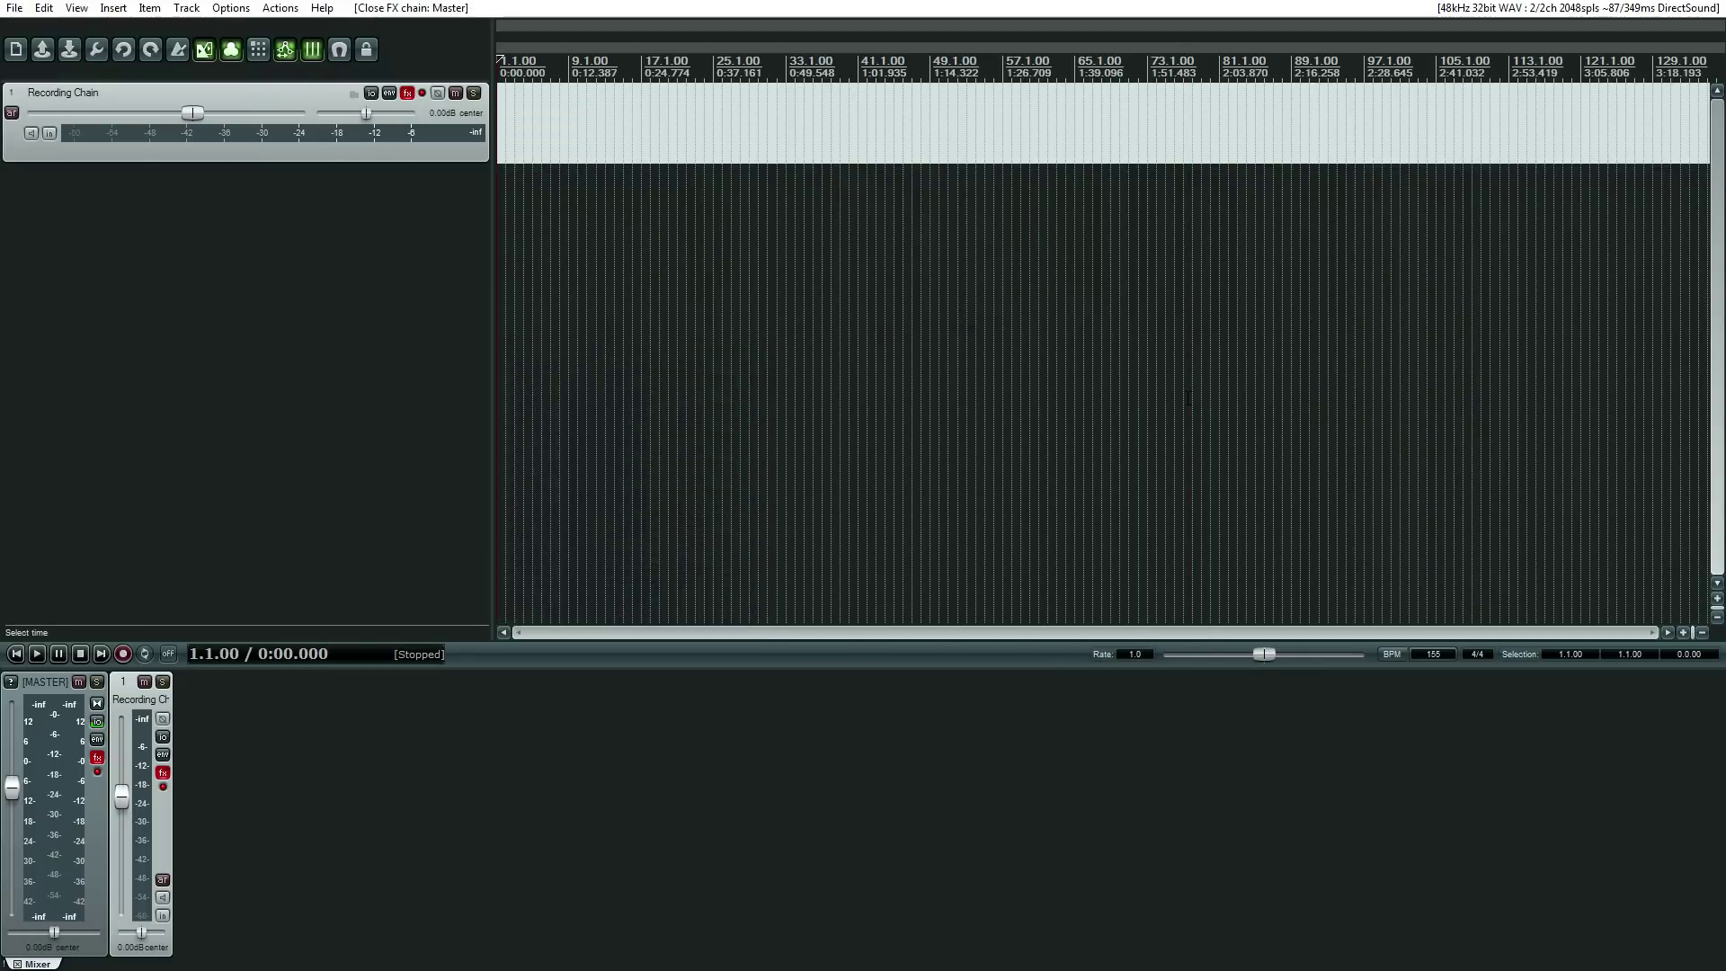